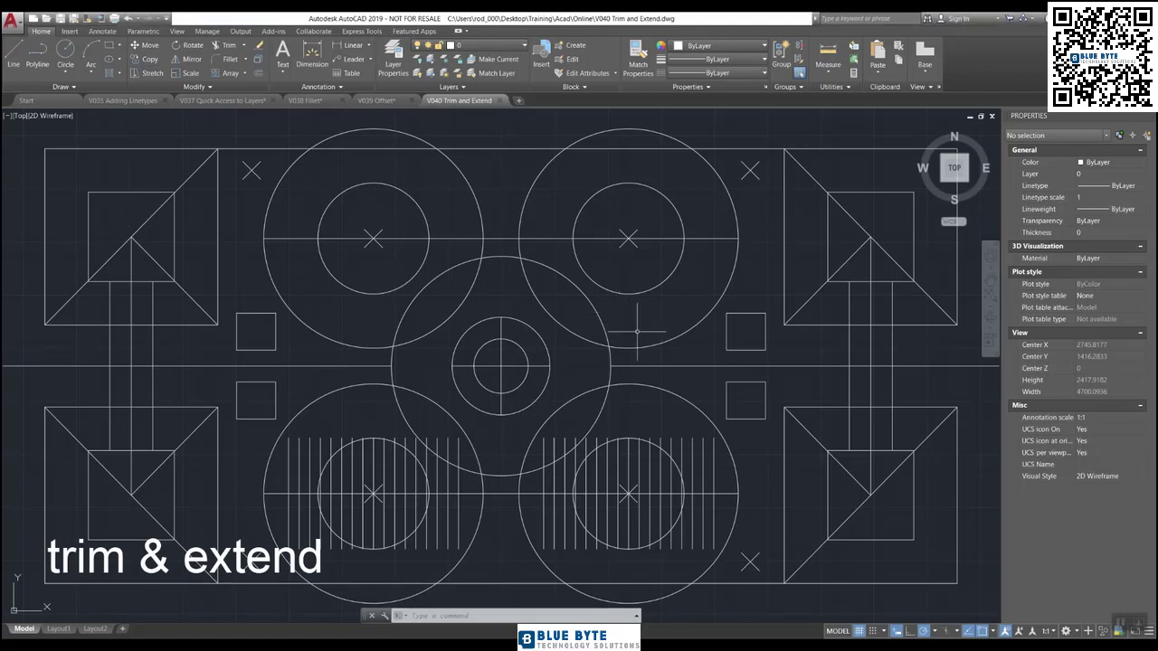
- Trim the tops of the two upper large circles above the drawing's upper horizontal line, using that line as cutting edge
{"action": "type", "text": "tr"}
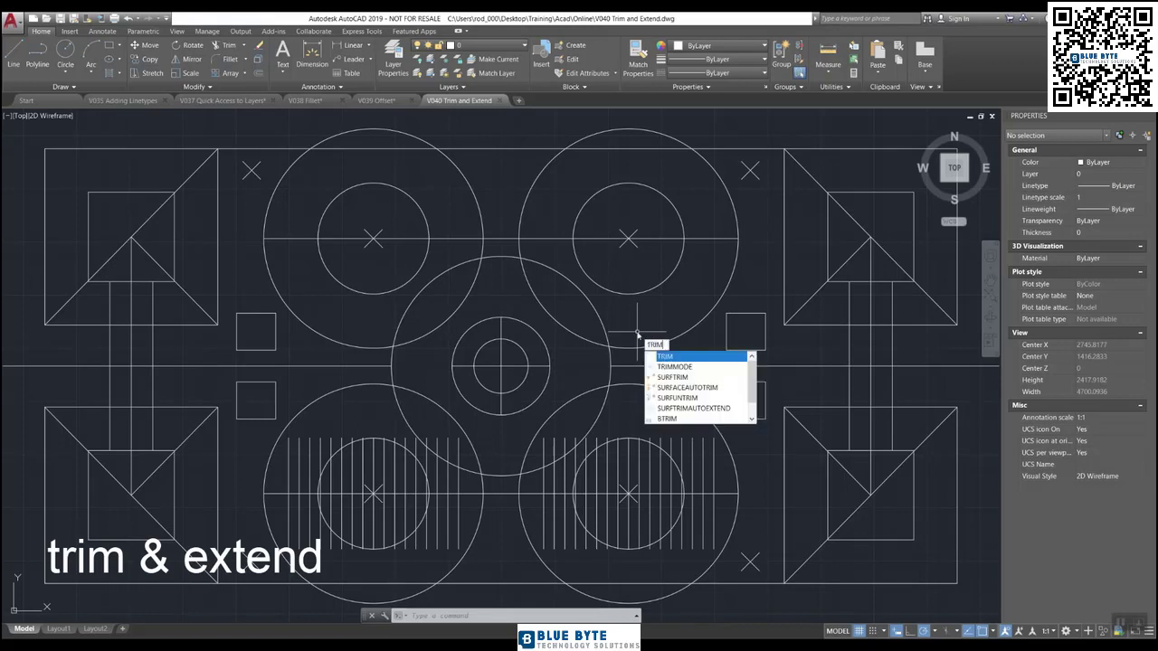
{"action": "key", "text": "Return"}
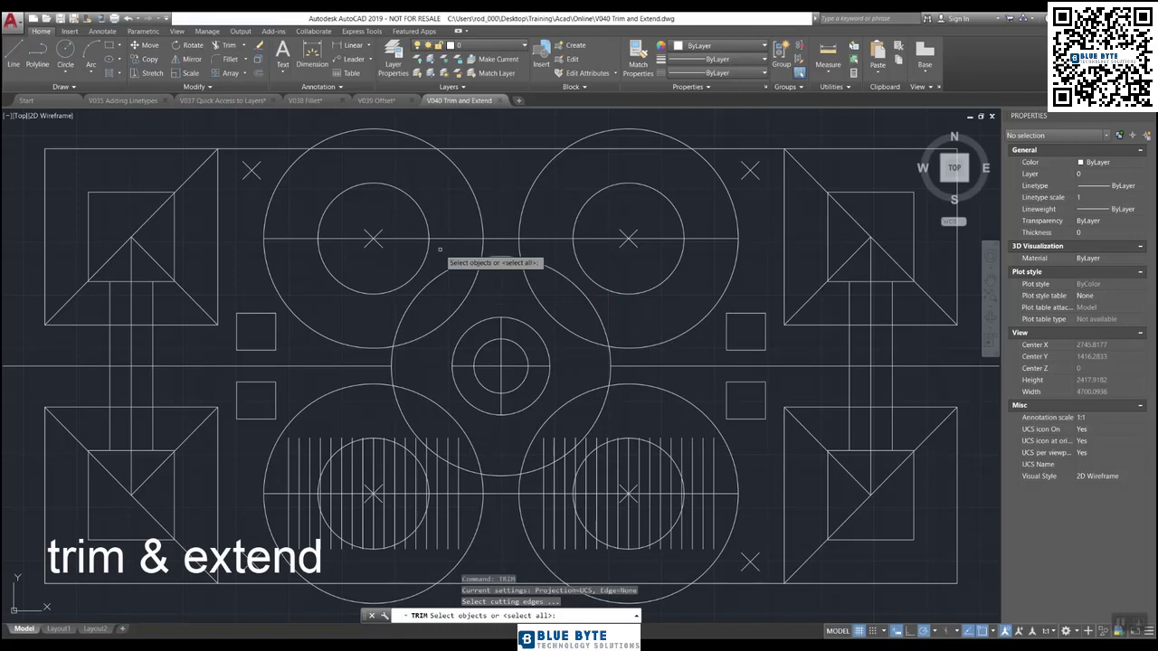
{"action": "left_click", "coordinate": [503, 148]}
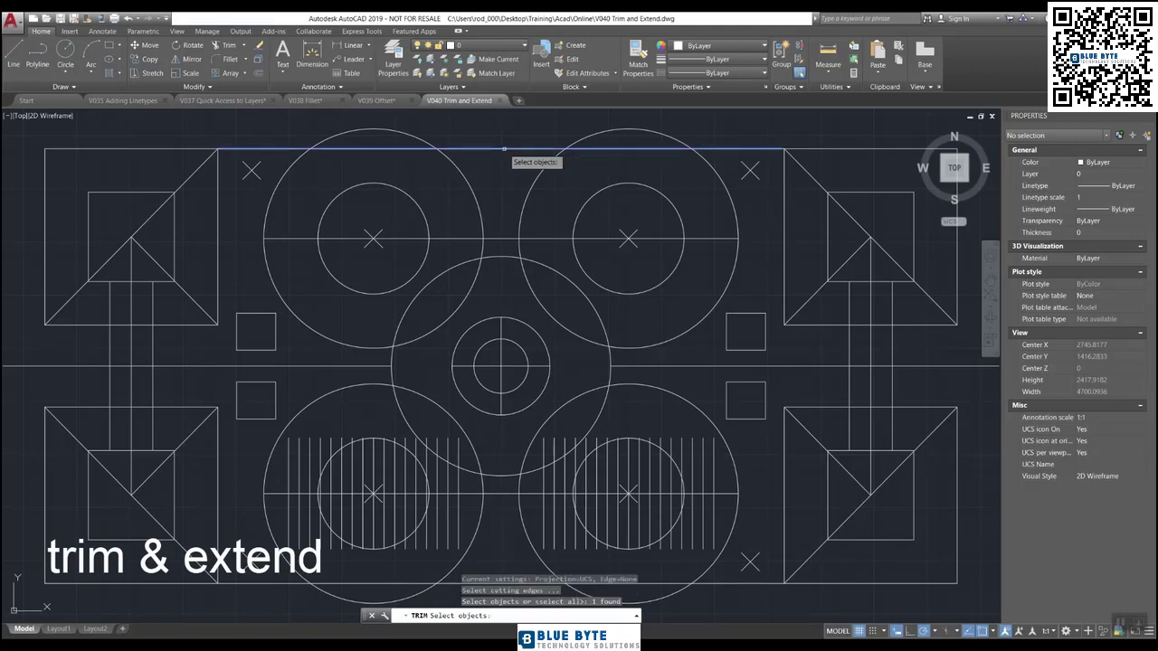
{"action": "key", "text": "Return"}
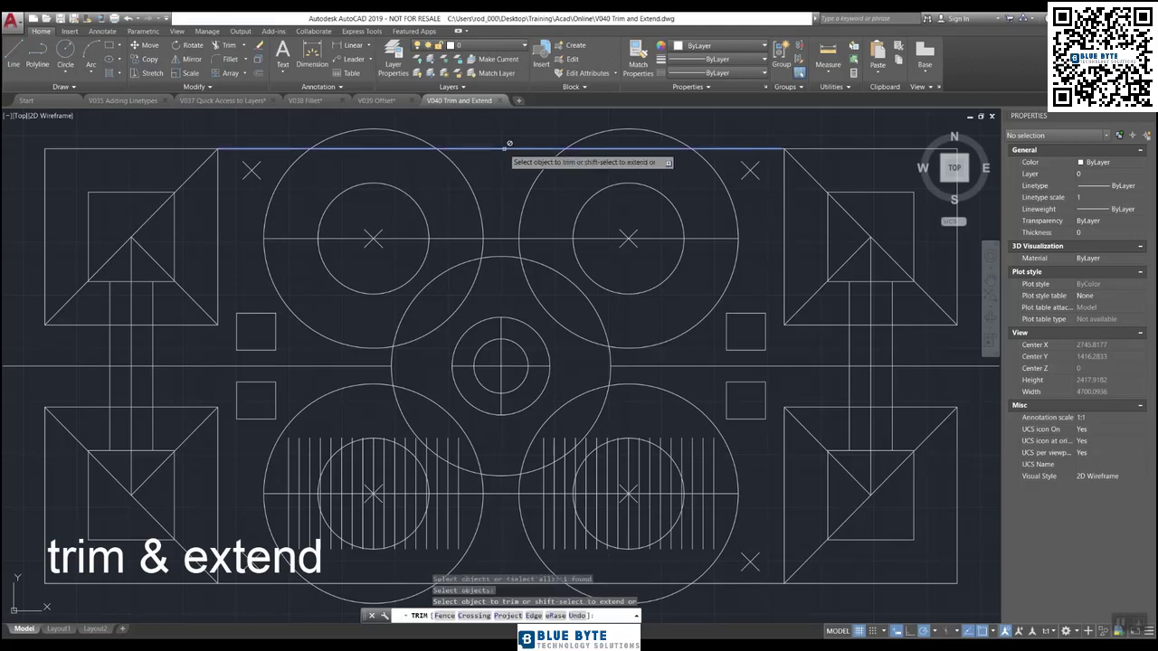
{"action": "left_click", "coordinate": [622, 128]}
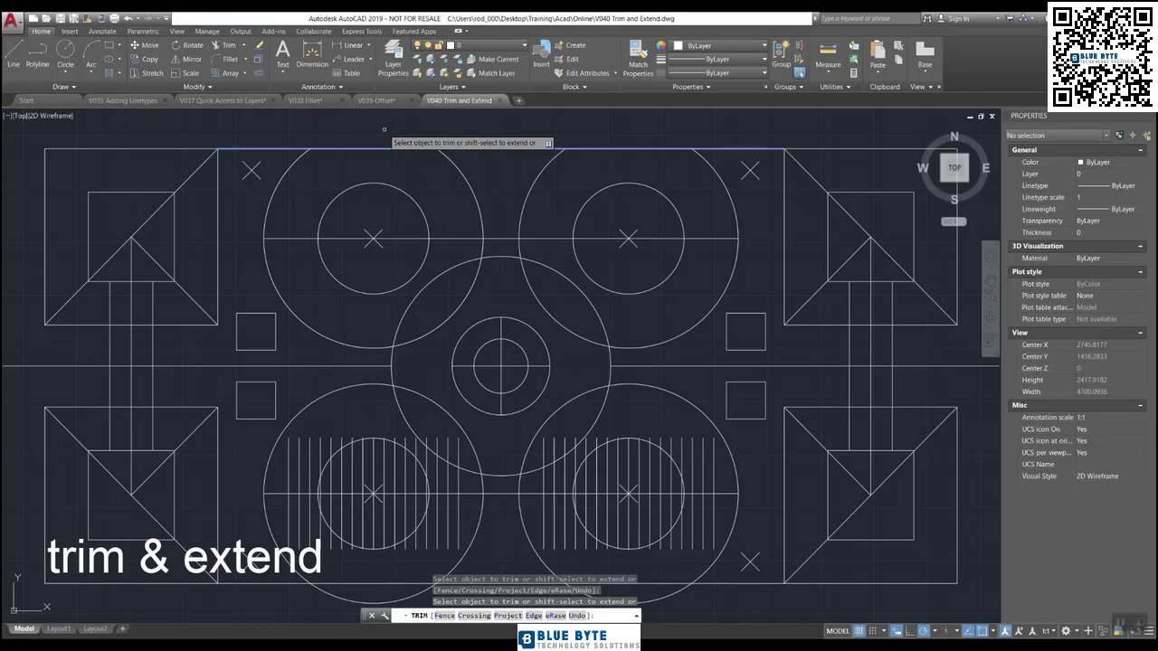
{"action": "key", "text": "Return"}
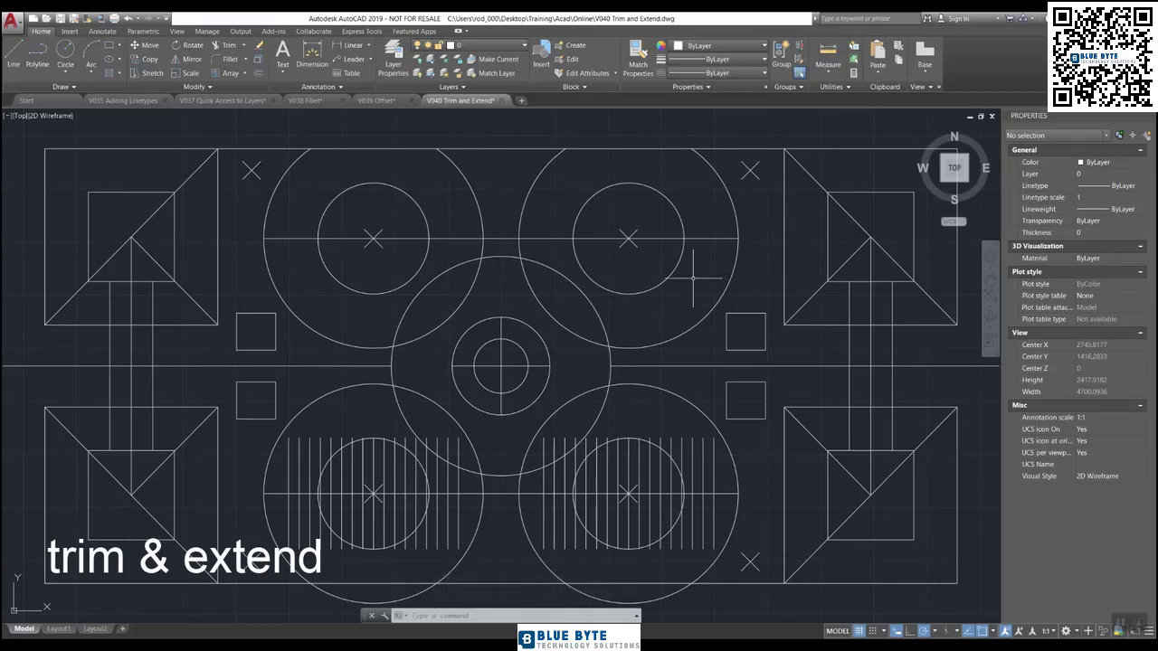
- Trim off the lower halves of the two upper inner circles, using the horizontal line through their centres as cutting edge
{"action": "type", "text": "tr"}
{"action": "key", "text": "Return"}
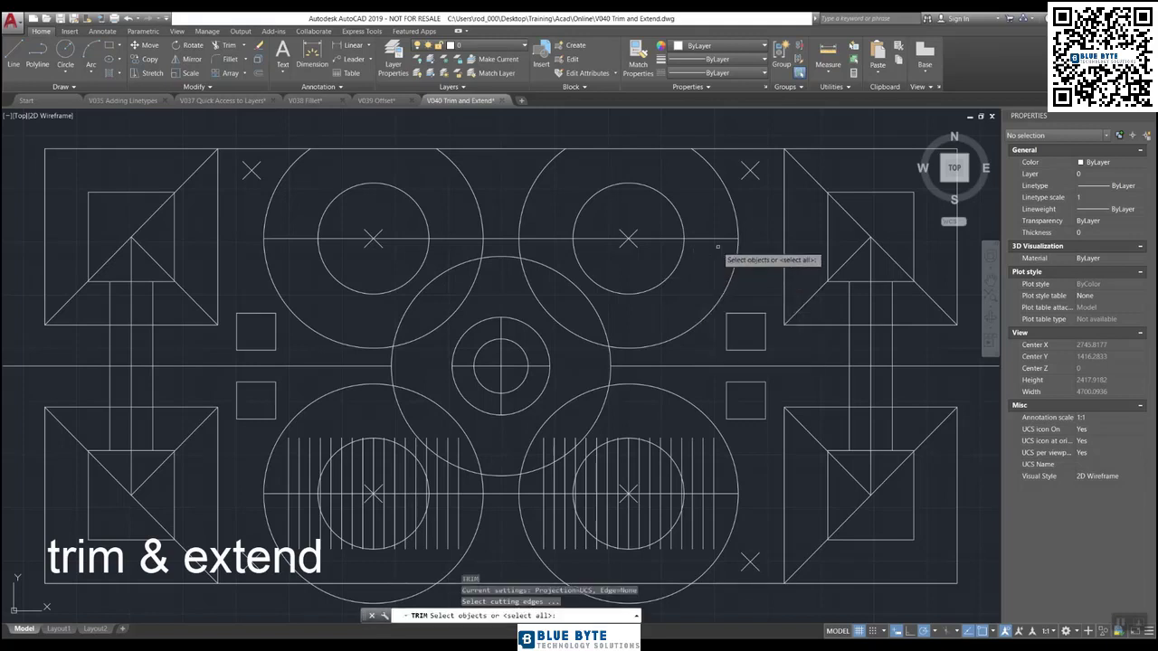
{"action": "left_click", "coordinate": [713, 251]}
{"action": "left_click", "coordinate": [708, 222]}
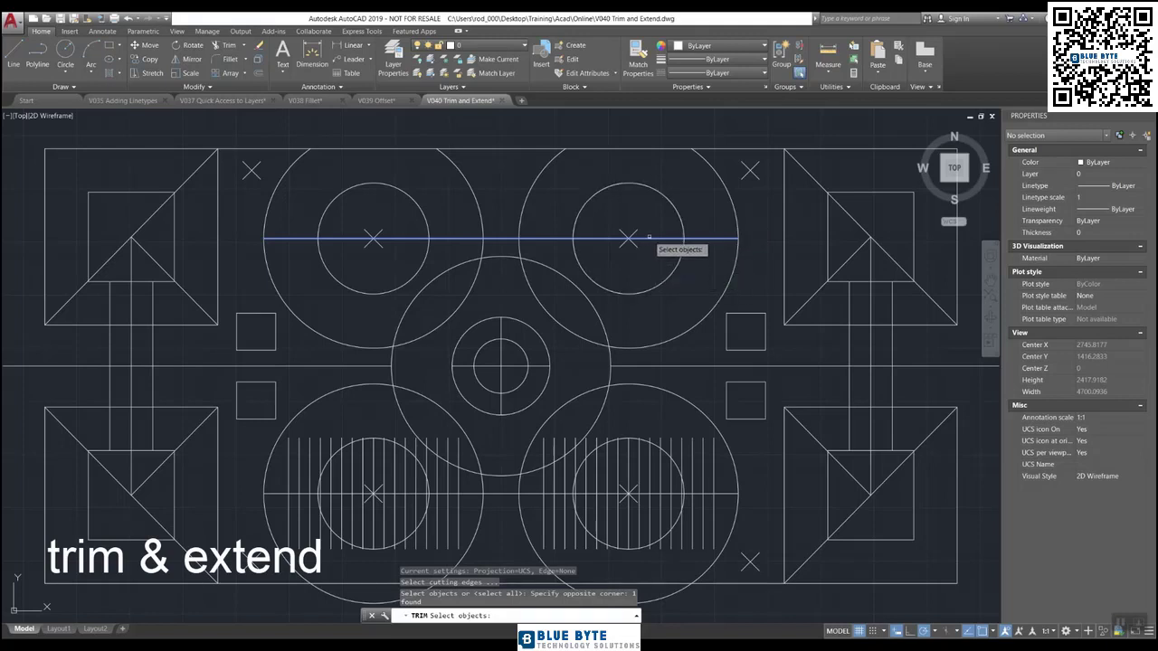
{"action": "key", "text": "Return"}
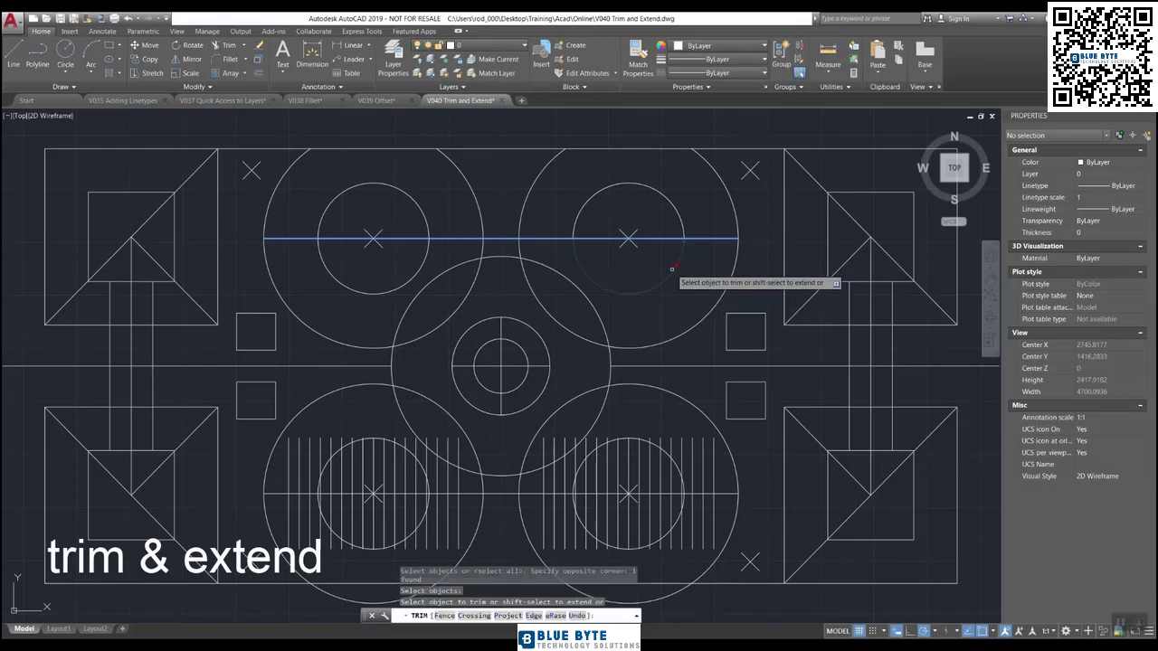
{"action": "left_click", "coordinate": [424, 258]}
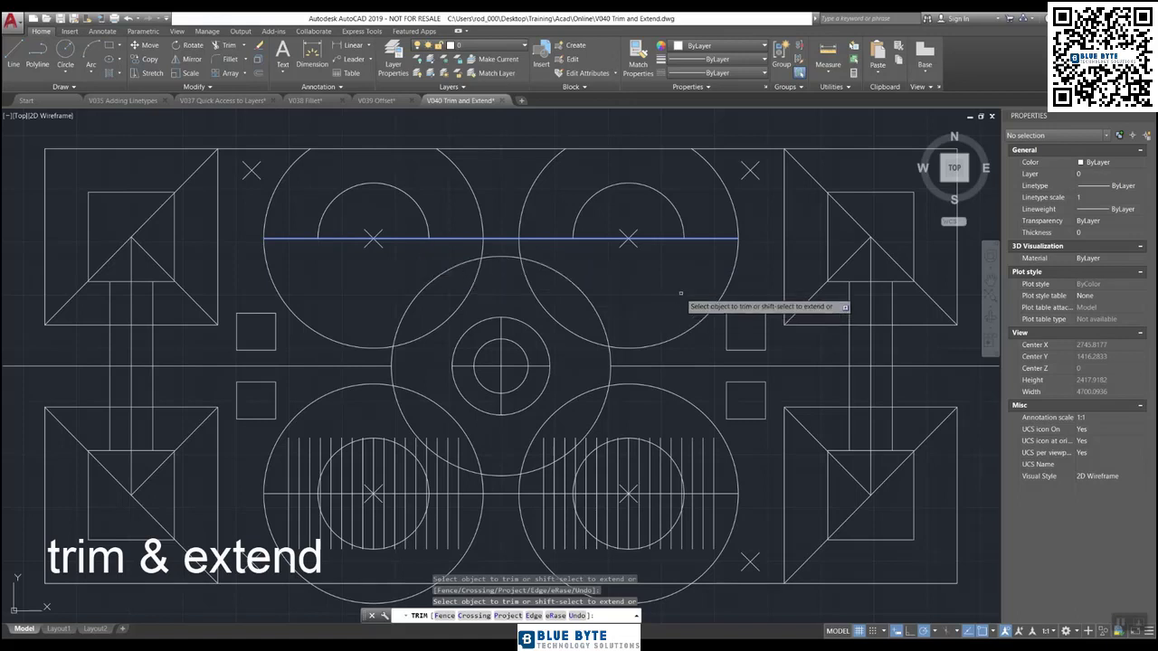
{"action": "key", "text": "Return"}
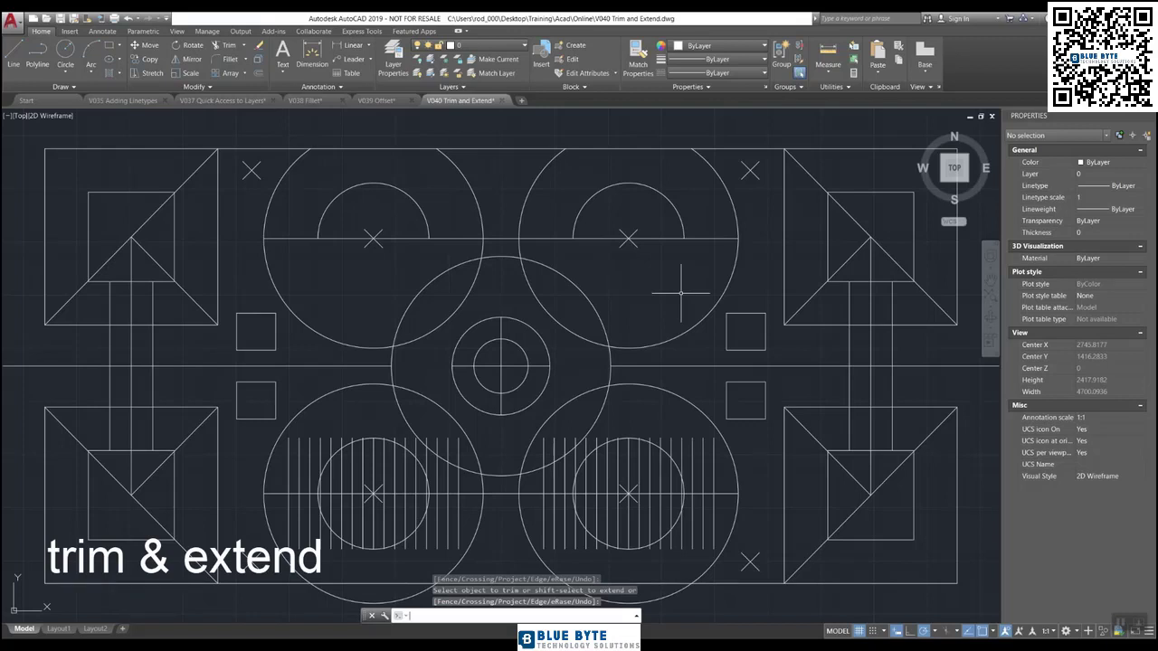
{"action": "key", "text": "Escape"}
{"action": "left_click", "coordinate": [604, 287]}
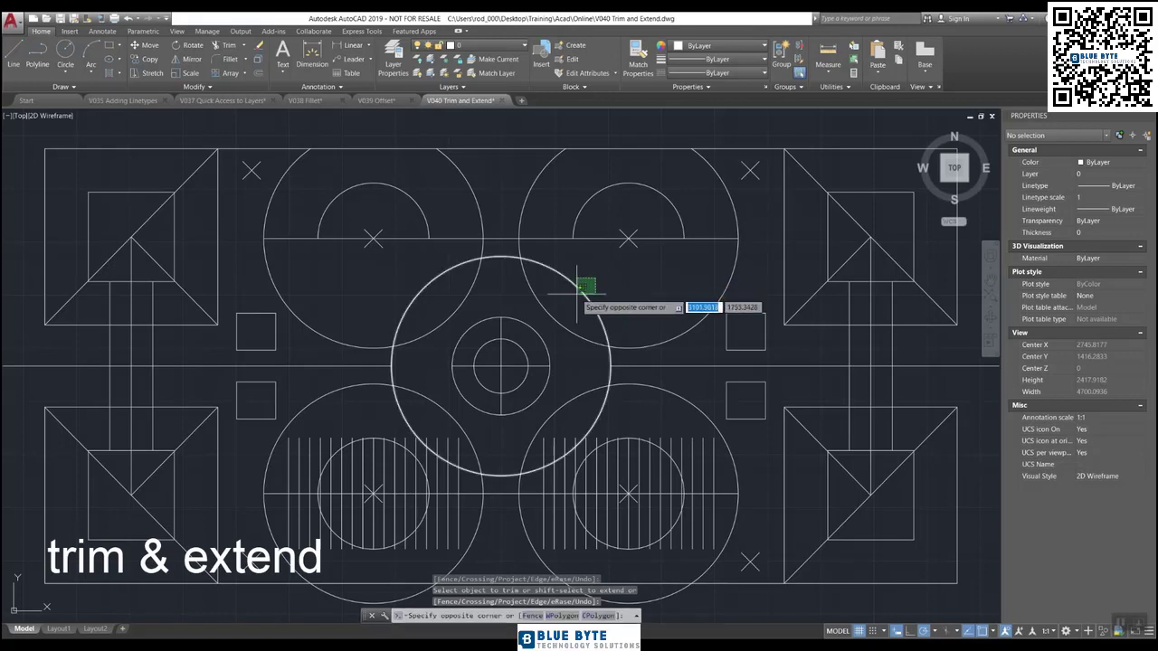
{"action": "left_click", "coordinate": [572, 295]}
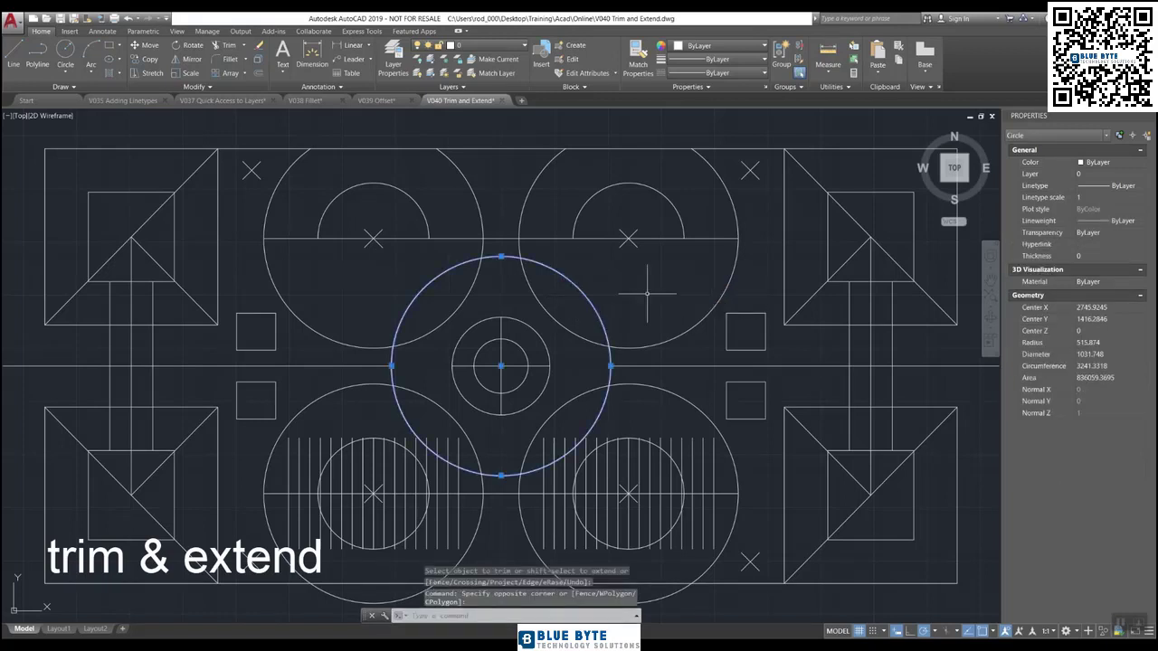
{"action": "key", "text": "Escape"}
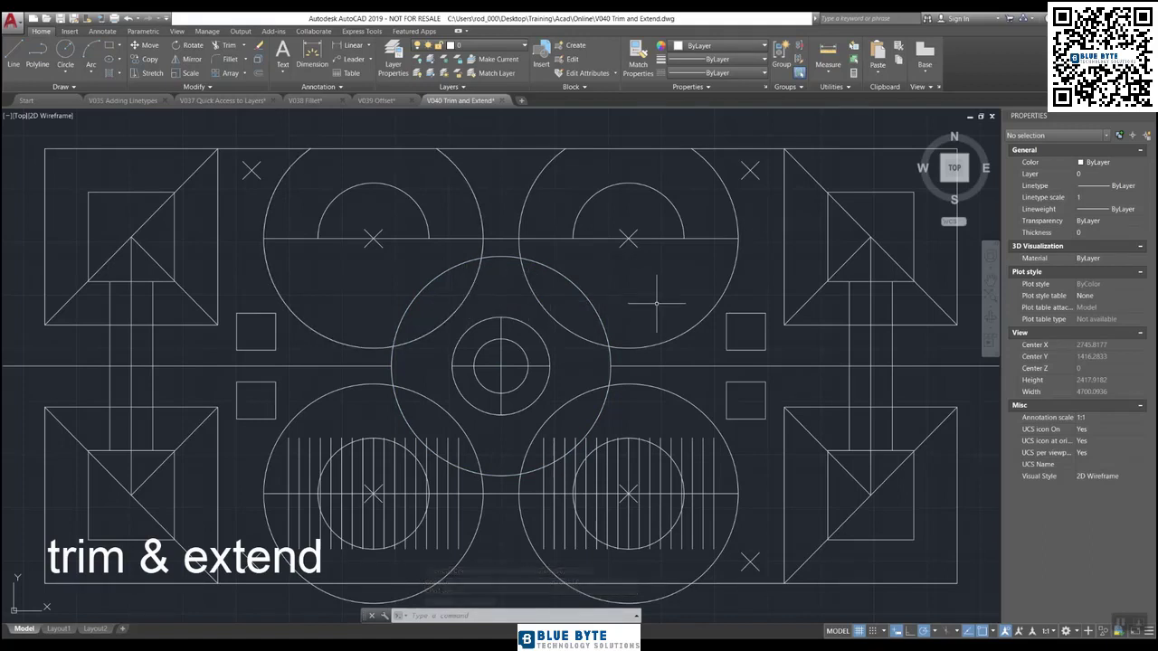
- Trim the arcs of the two upper large circles inside the central large circle, using the central circle as cutting edge
{"action": "type", "text": "trim"}
{"action": "key", "text": "Return"}
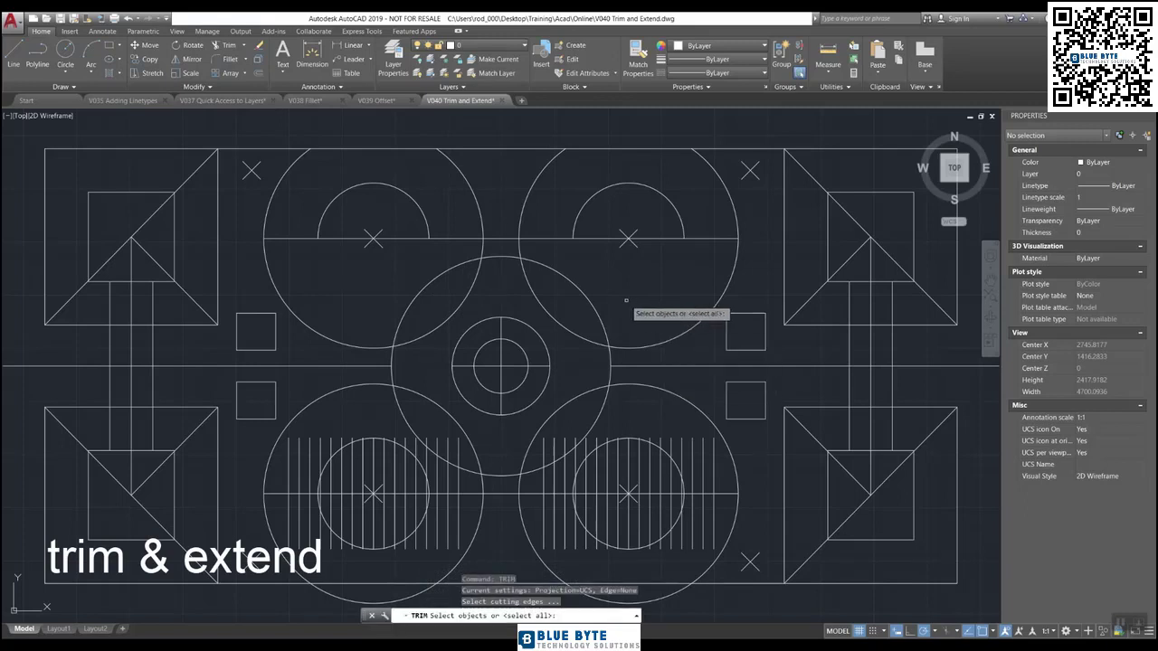
{"action": "left_click", "coordinate": [607, 267]}
{"action": "left_click", "coordinate": [544, 289]}
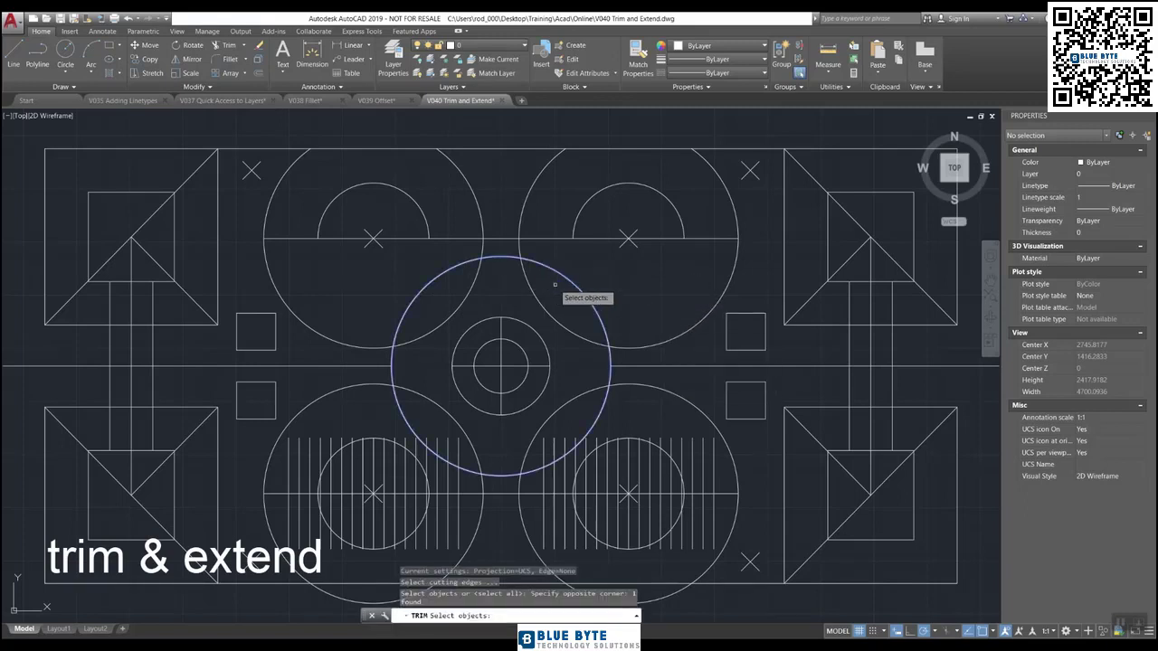
{"action": "key", "text": "Return"}
{"action": "left_click", "coordinate": [545, 286]}
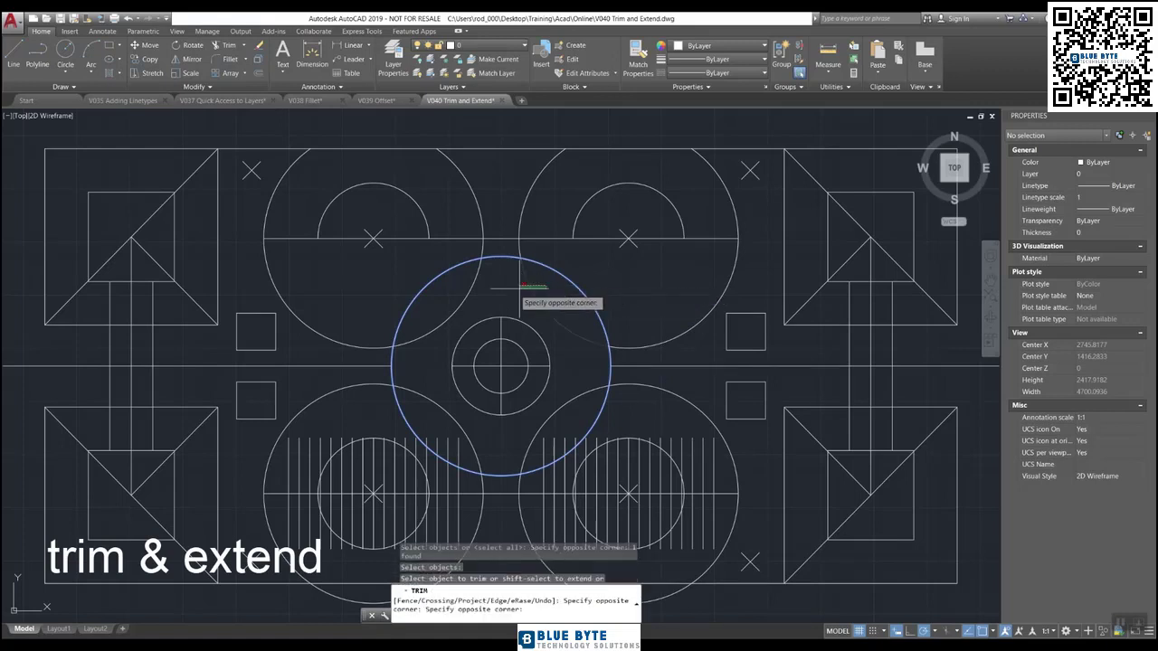
{"action": "left_click", "coordinate": [467, 296]}
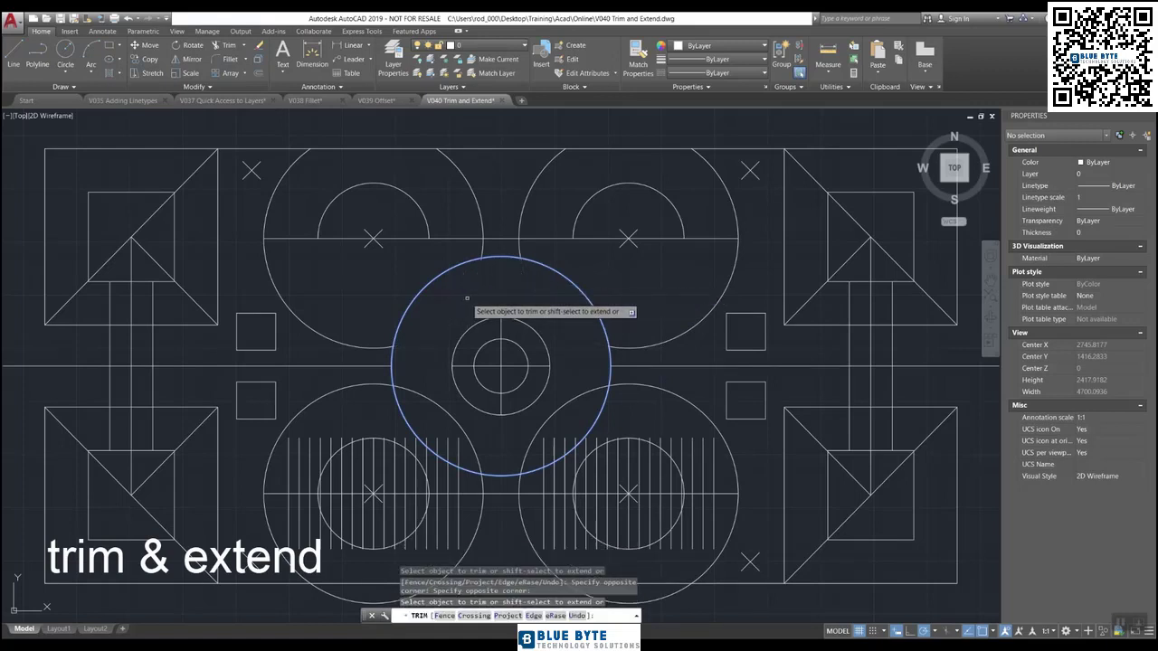
{"action": "key", "text": "Return"}
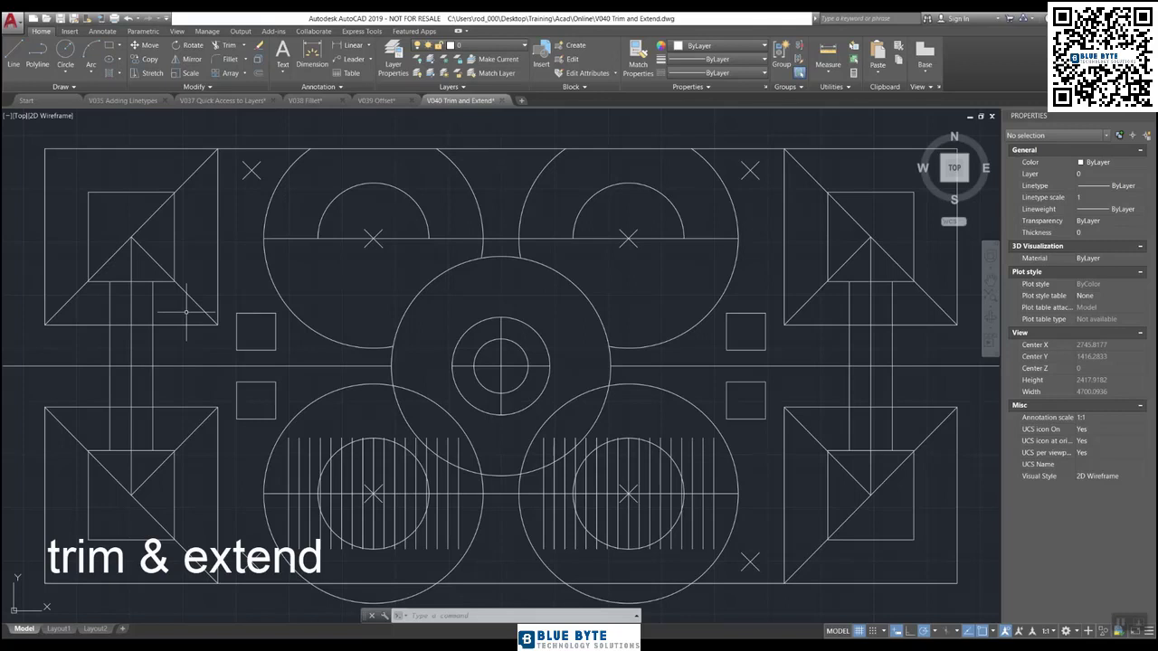
- With all objects as cutting edges, trim the upper-left square's diagonals below the arrowhead and above its tip inside the inner square
{"action": "type", "text": "TR"}
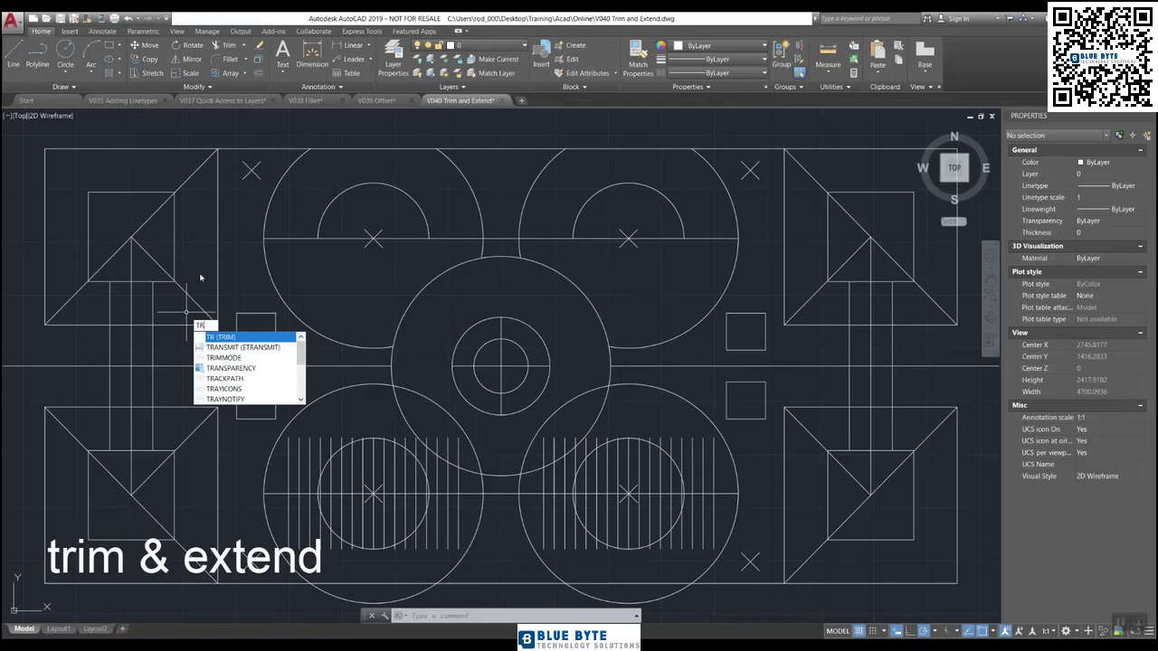
{"action": "key", "text": "Return"}
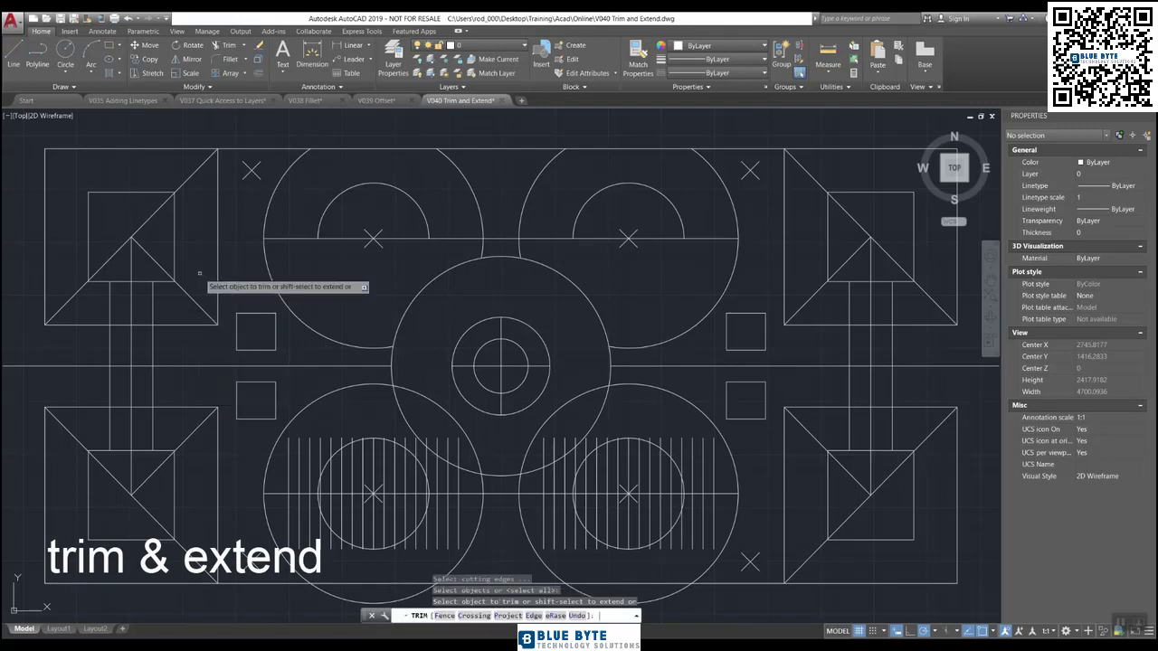
{"action": "left_click", "coordinate": [196, 290]}
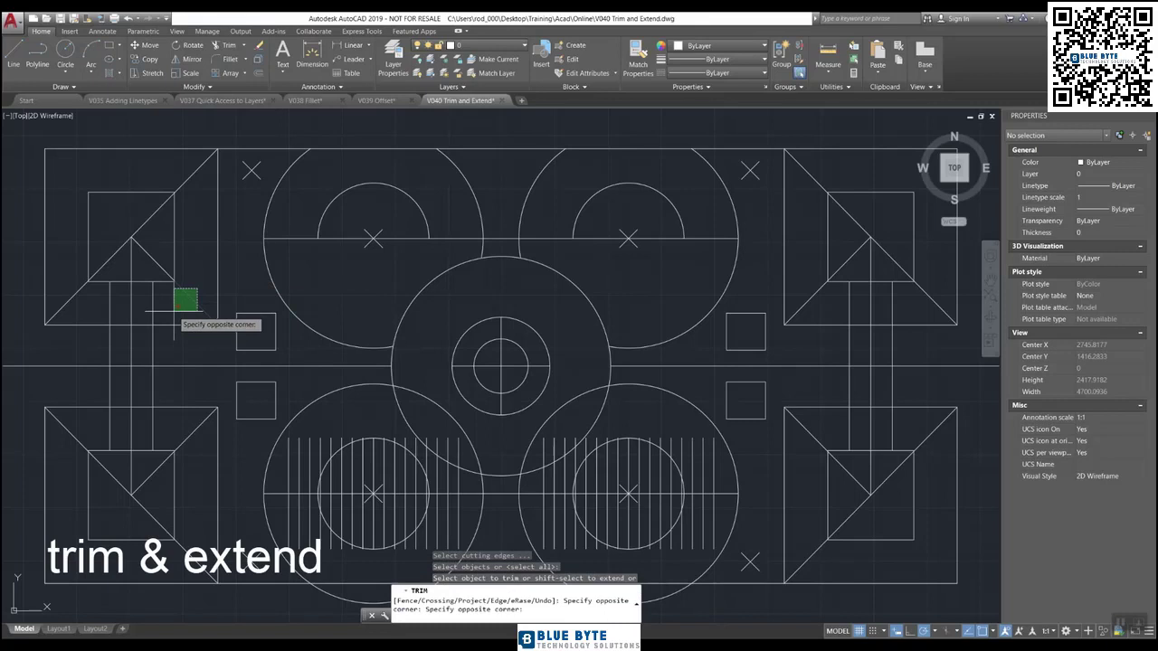
{"action": "left_click", "coordinate": [175, 311]}
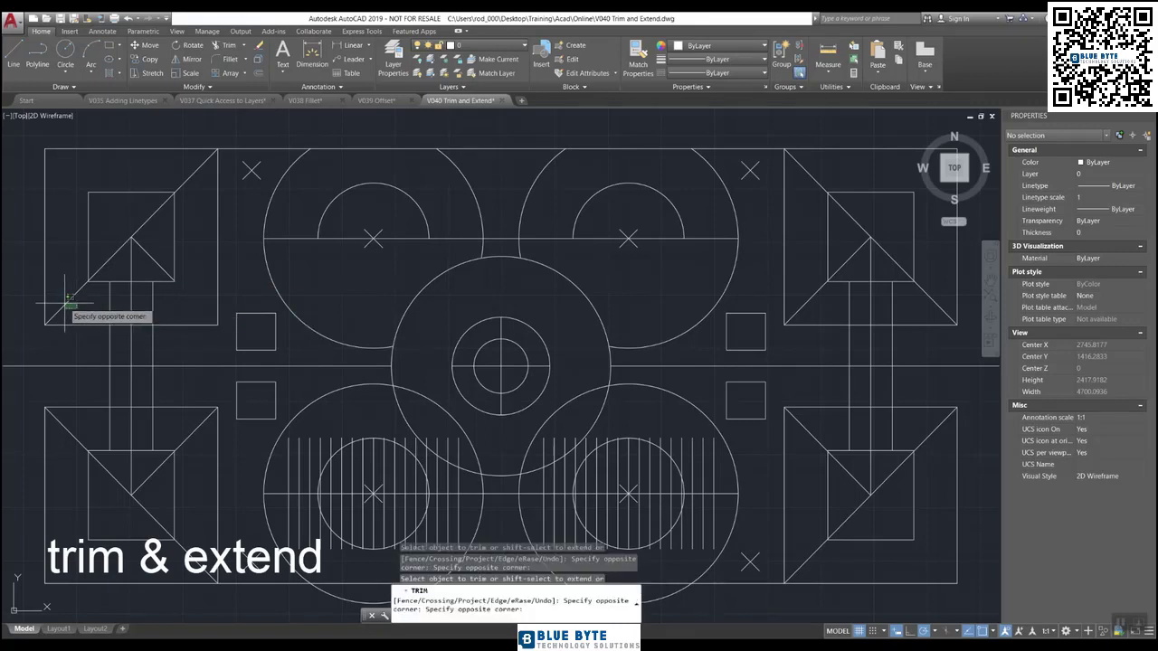
{"action": "left_click", "coordinate": [154, 228]}
{"action": "left_click", "coordinate": [138, 203]}
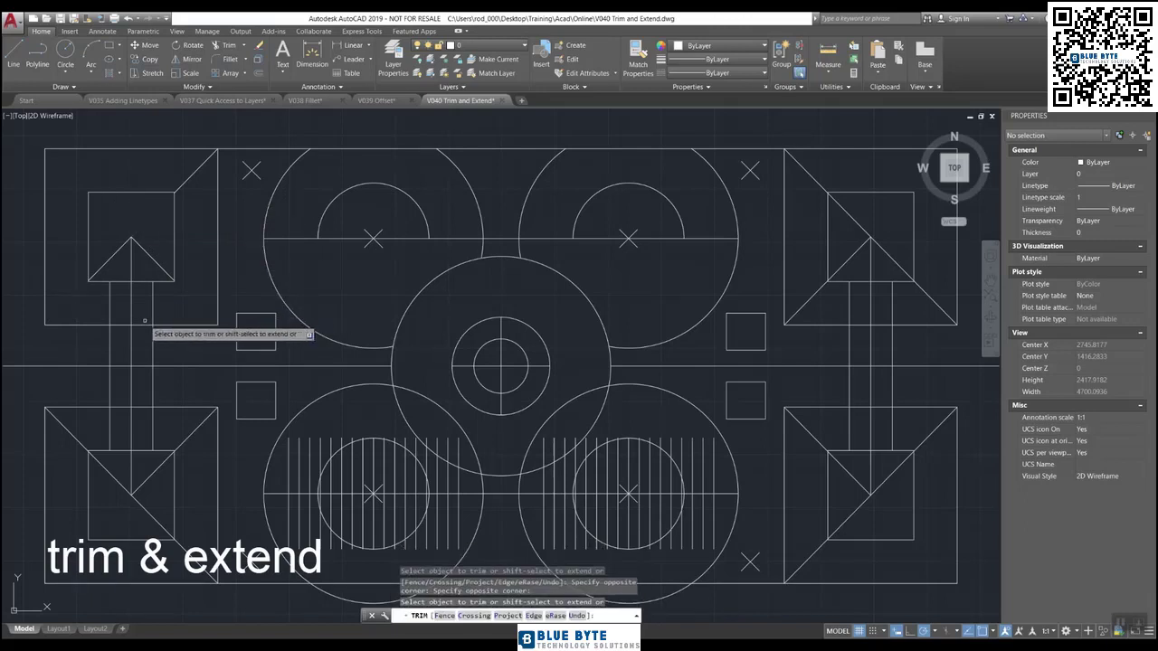
- Trim the lower edges of the upper-left inner and outer squares where they cross the double-arrow shaft
{"action": "left_click", "coordinate": [146, 283]}
{"action": "left_click", "coordinate": [143, 281]}
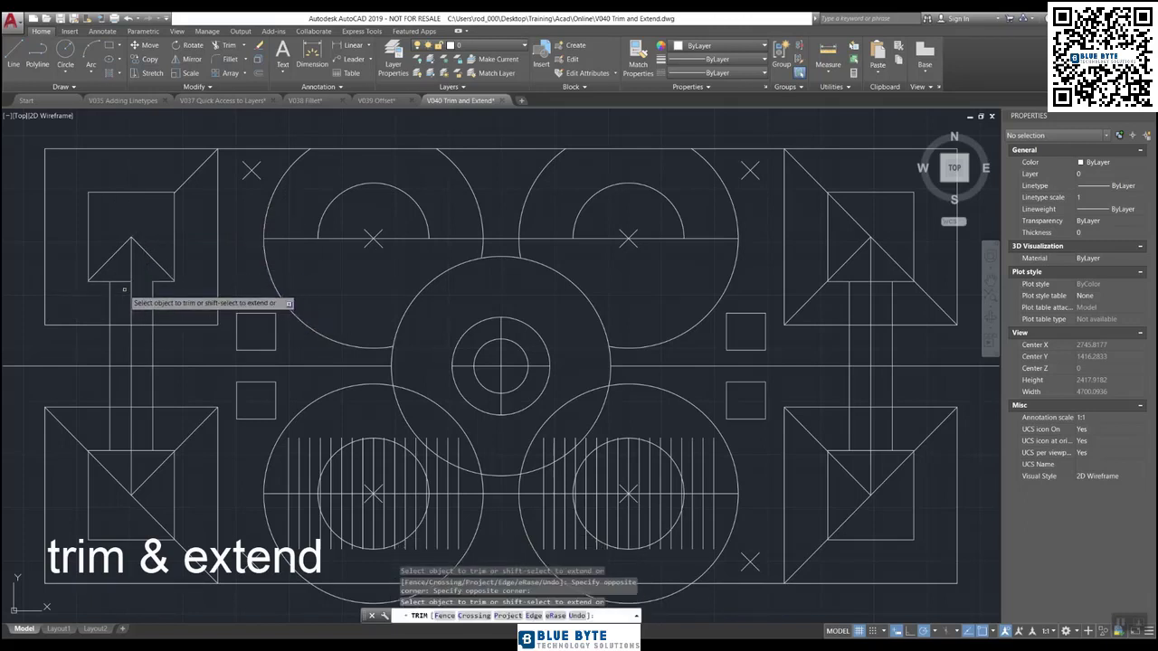
{"action": "left_click", "coordinate": [127, 269]}
{"action": "left_click", "coordinate": [115, 288]}
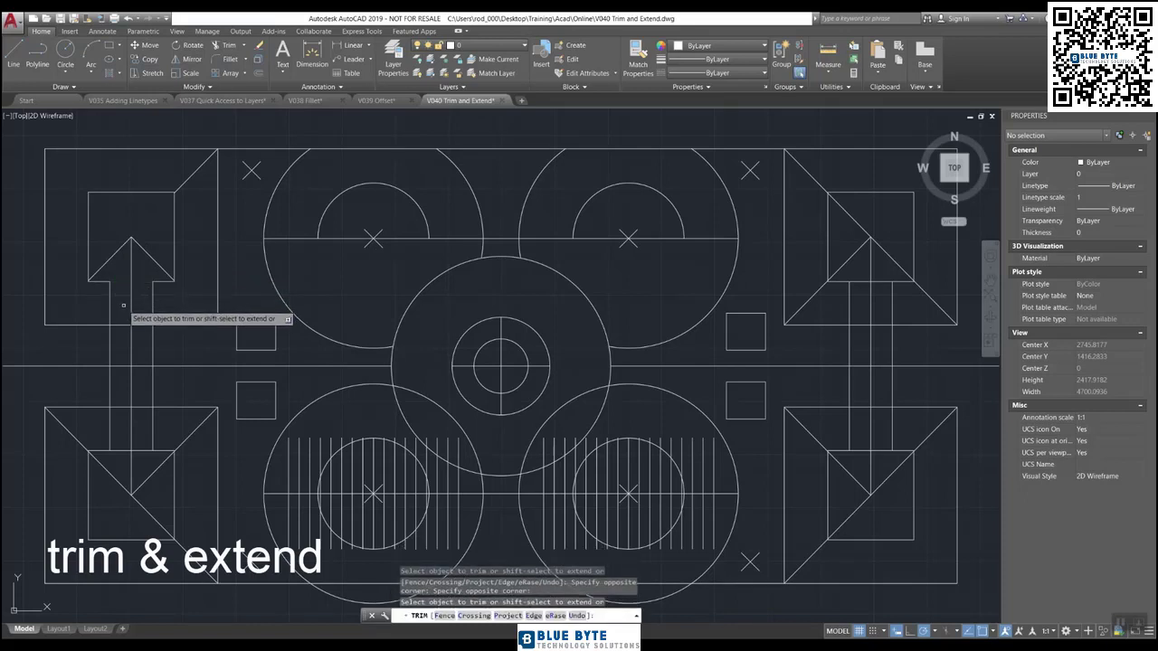
{"action": "left_click", "coordinate": [127, 310]}
{"action": "left_click", "coordinate": [149, 314]}
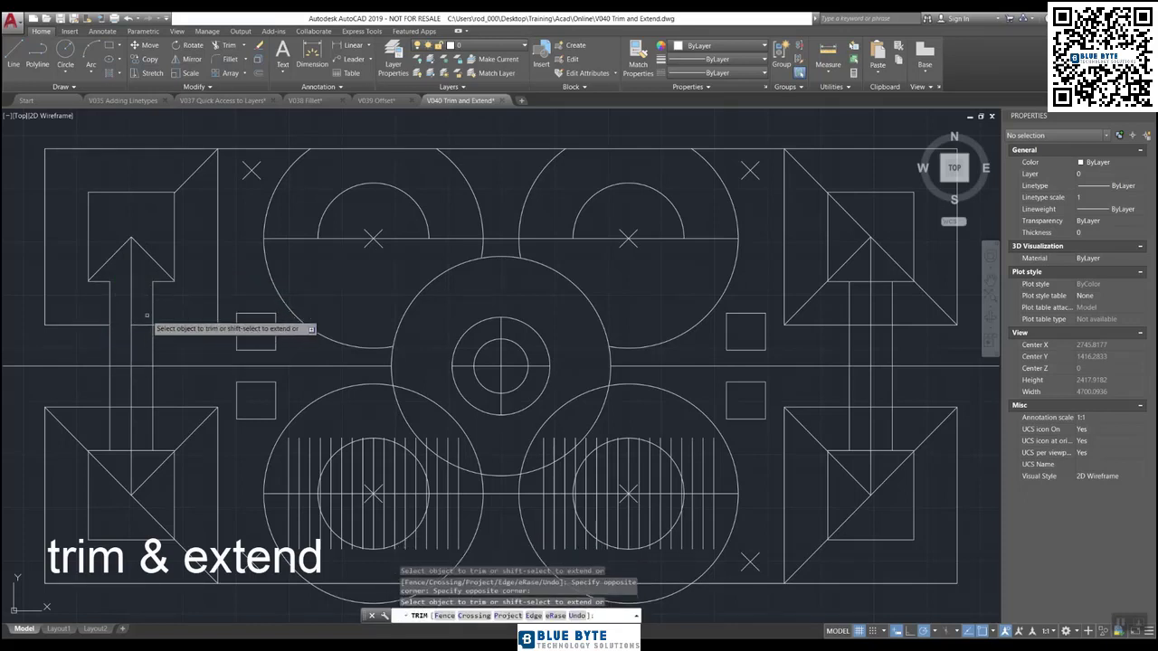
{"action": "left_click", "coordinate": [138, 334]}
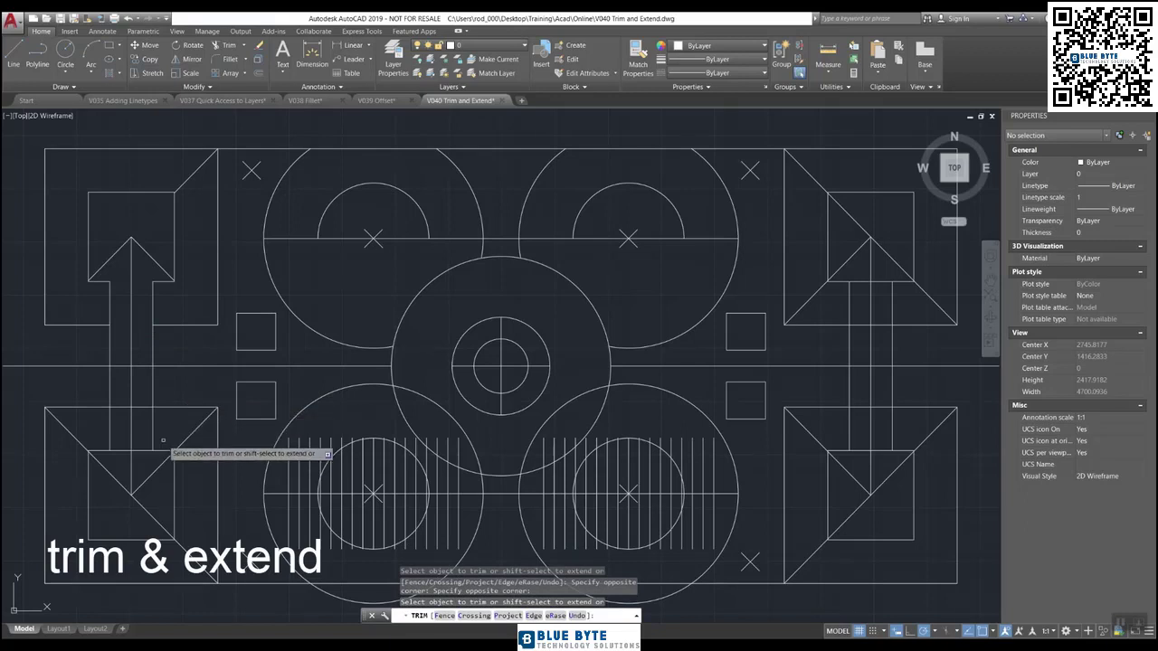
- Trim the upper edge of the lower-left outer square where it crosses the double-arrow shaft
{"action": "left_click", "coordinate": [144, 397]}
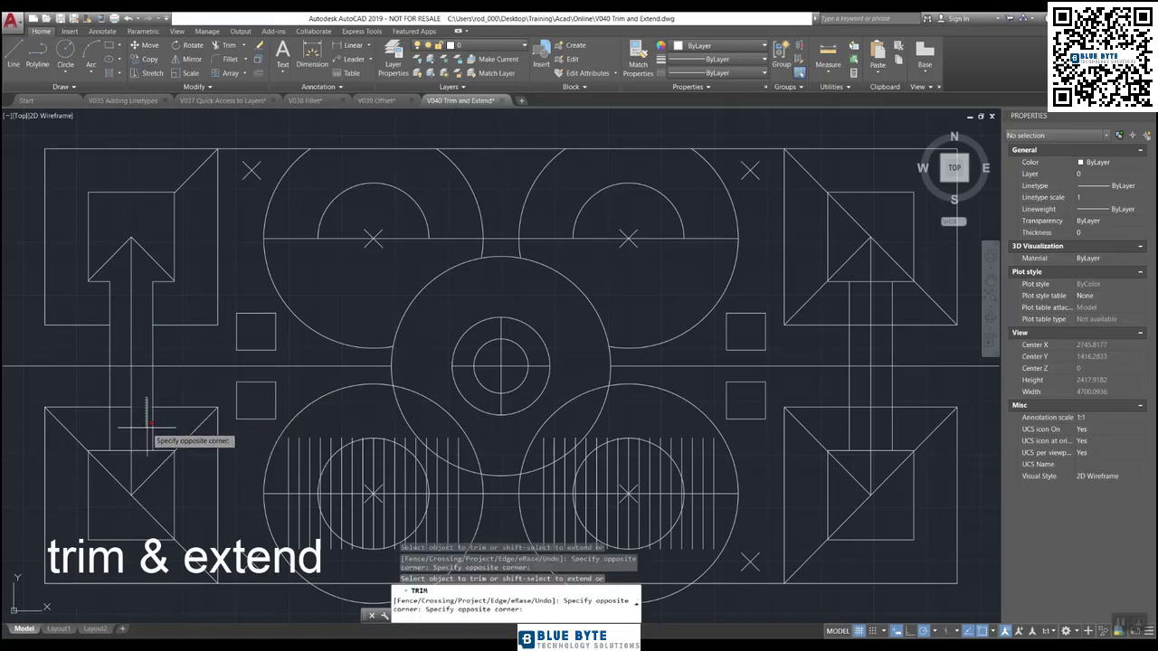
{"action": "left_click", "coordinate": [131, 423]}
{"action": "left_click", "coordinate": [124, 395]}
{"action": "left_click", "coordinate": [117, 403]}
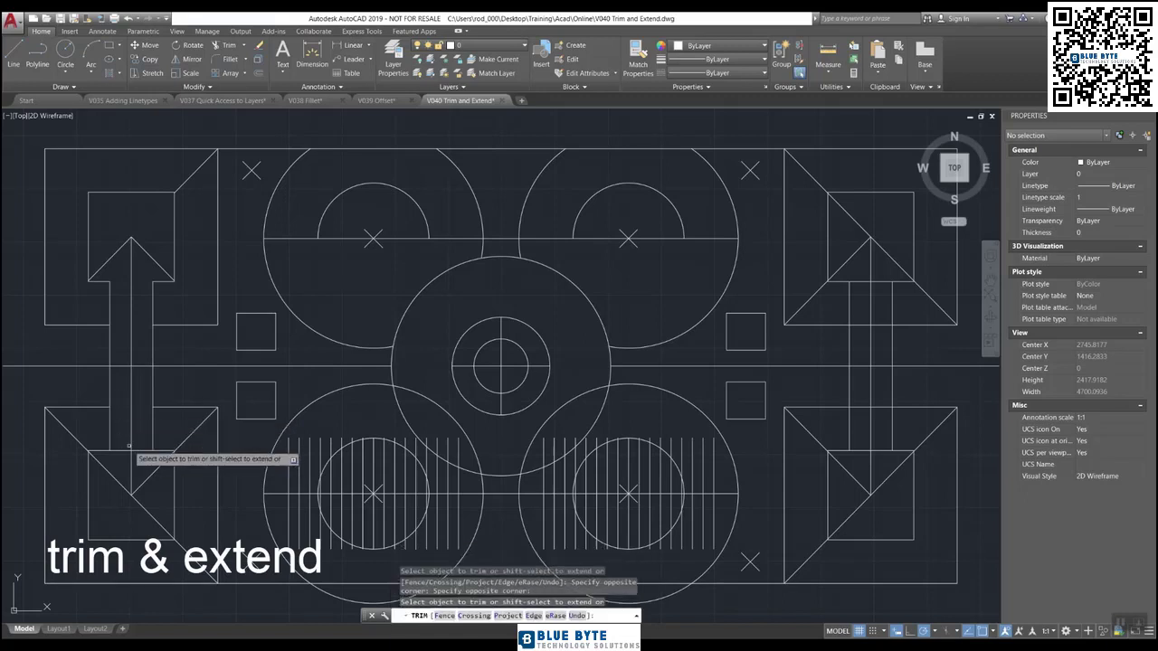
- Trim the lower-left square's diagonals above the inner square and below the arrowhead's tip
{"action": "left_click", "coordinate": [190, 414]}
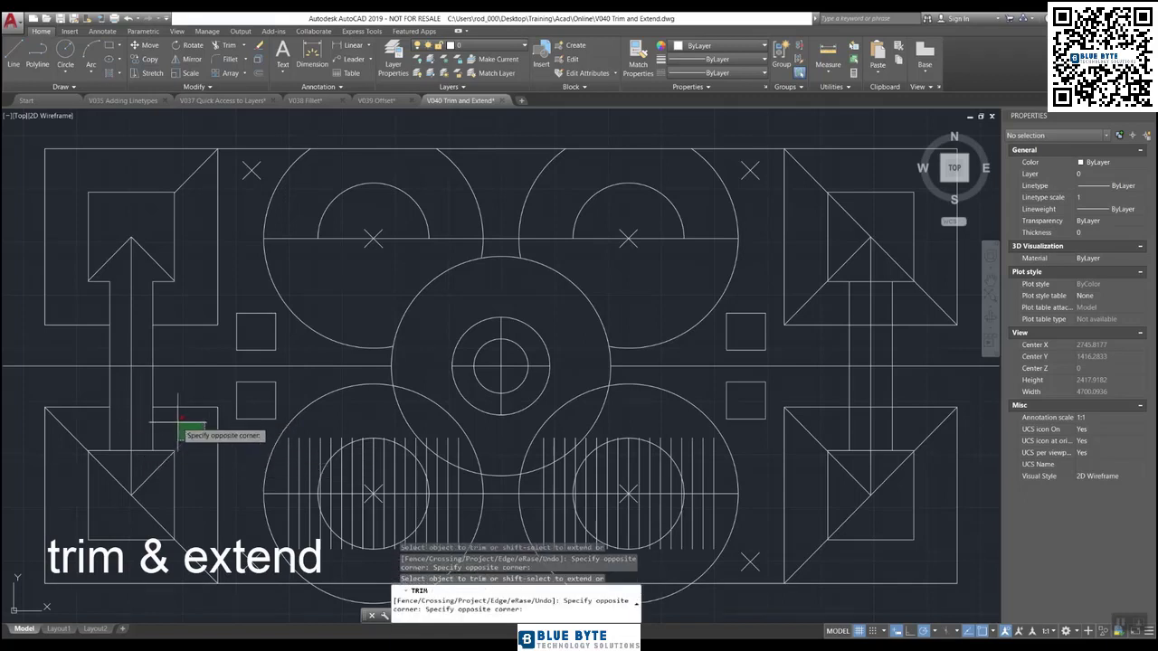
{"action": "left_click", "coordinate": [152, 436]}
{"action": "left_click", "coordinate": [151, 499]}
{"action": "left_click", "coordinate": [108, 525]}
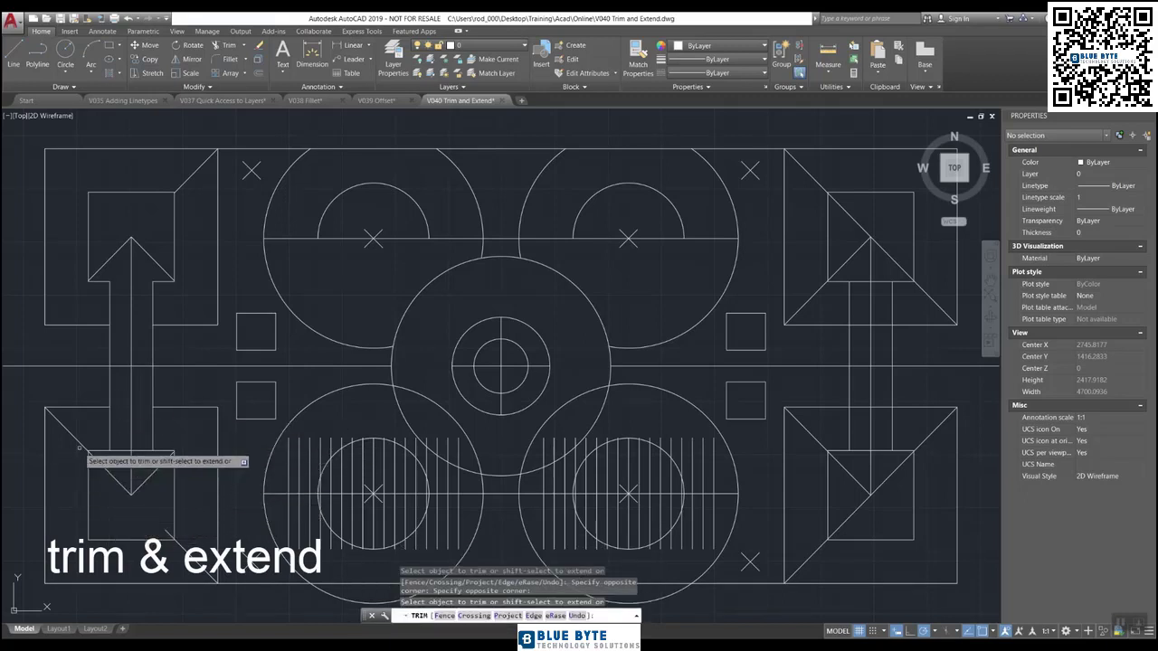
{"action": "left_click", "coordinate": [77, 418]}
{"action": "left_click", "coordinate": [47, 443]}
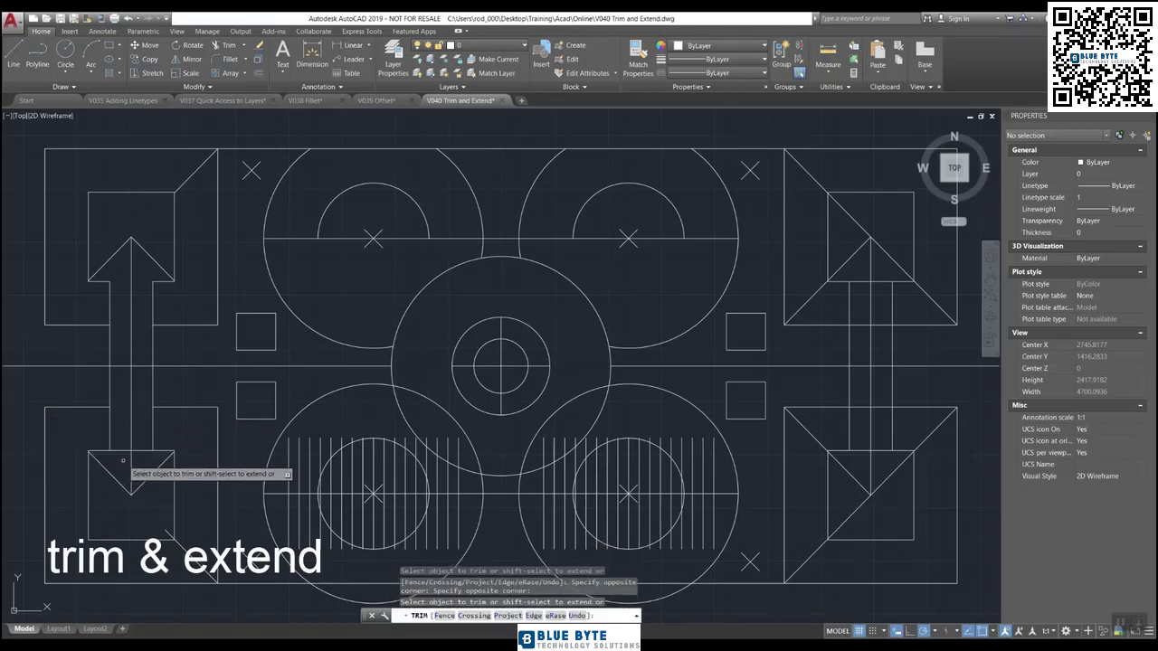
- Trim the lower-left inner square's upper edge across the shaft and the leftover diagonal piece inside that square
{"action": "left_click", "coordinate": [134, 461]}
{"action": "left_click", "coordinate": [150, 460]}
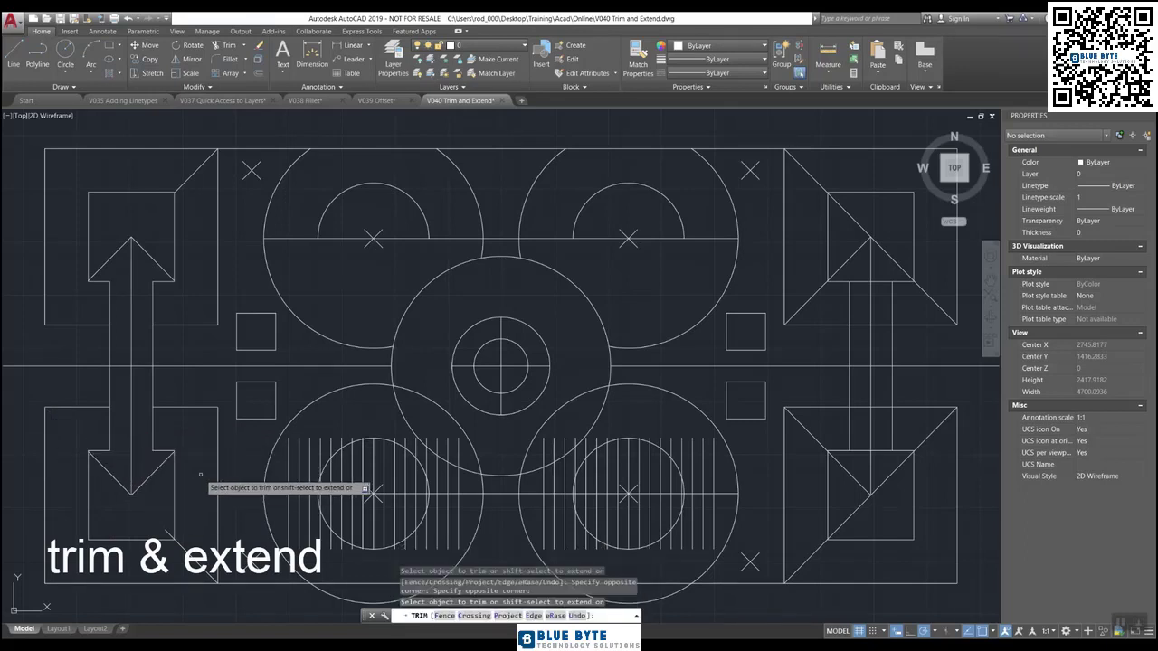
{"action": "left_click", "coordinate": [167, 529]}
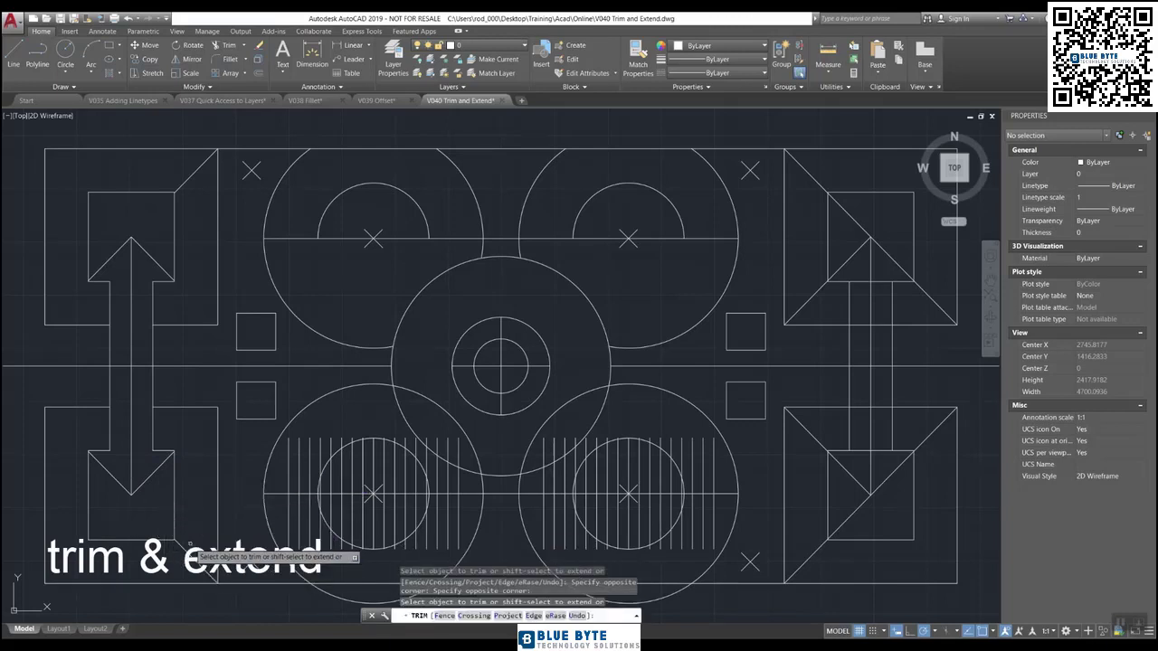
- Trim the upper-right square's two lower diagonals outside the inner square and the diagonal piece above the arrowhead's tip
{"action": "key", "text": "Return"}
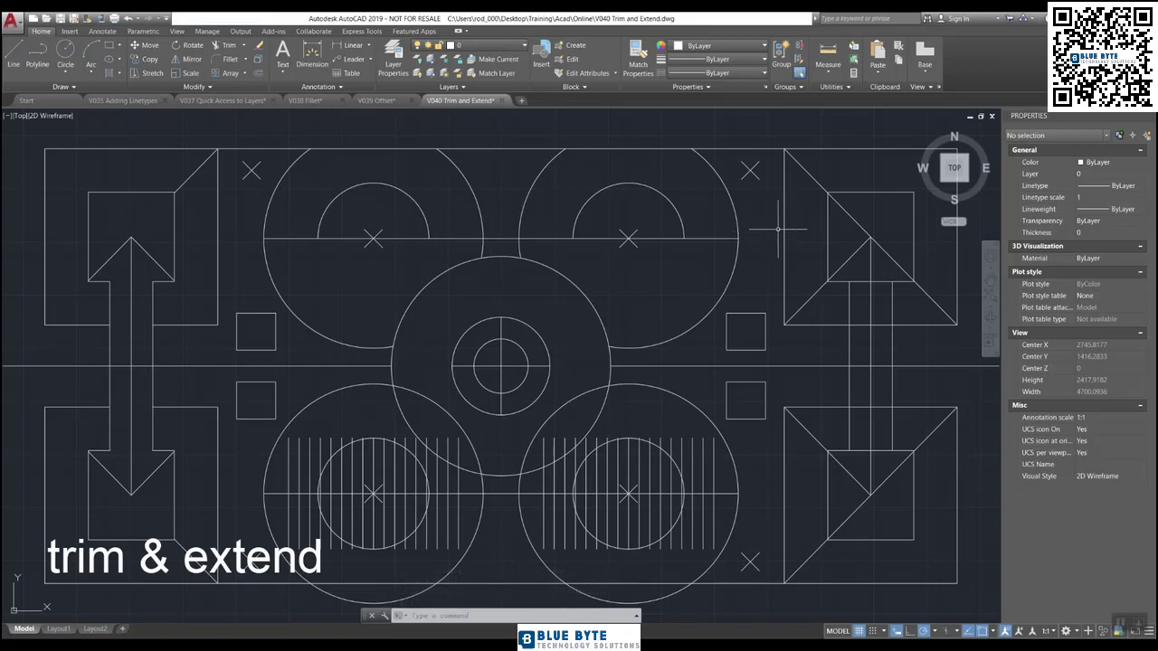
{"action": "type", "text": "tr"}
{"action": "key", "text": "Return"}
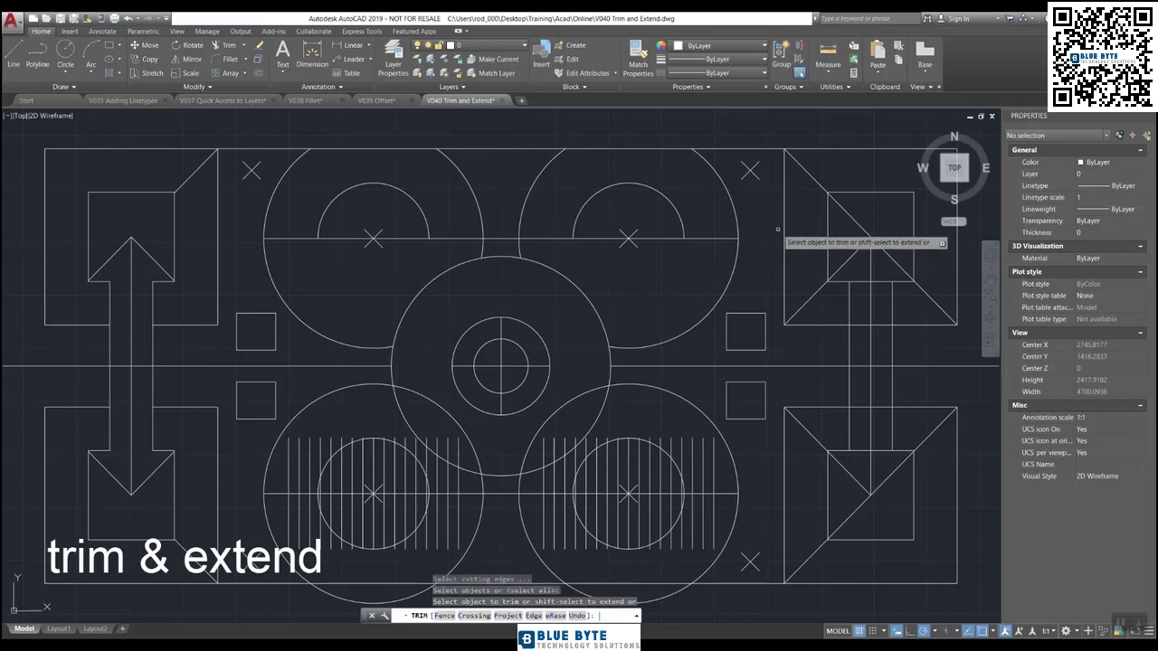
{"action": "left_click", "coordinate": [803, 299]}
{"action": "left_click", "coordinate": [813, 294]}
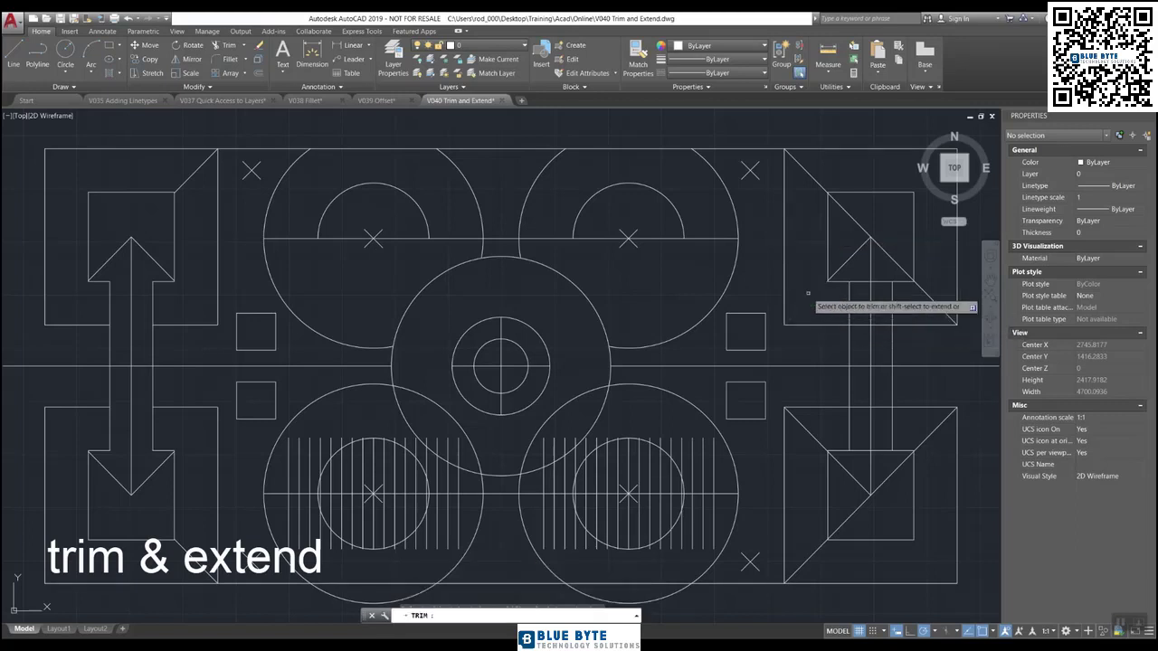
{"action": "left_click", "coordinate": [942, 290]}
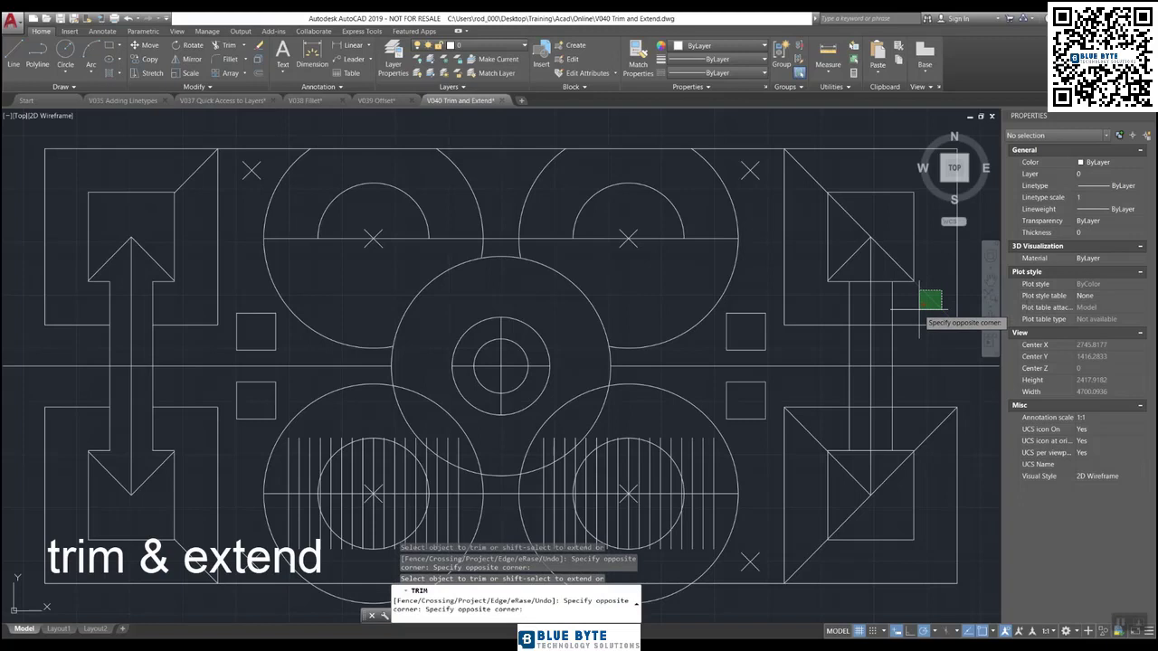
{"action": "left_click", "coordinate": [920, 310]}
{"action": "left_click", "coordinate": [866, 209]}
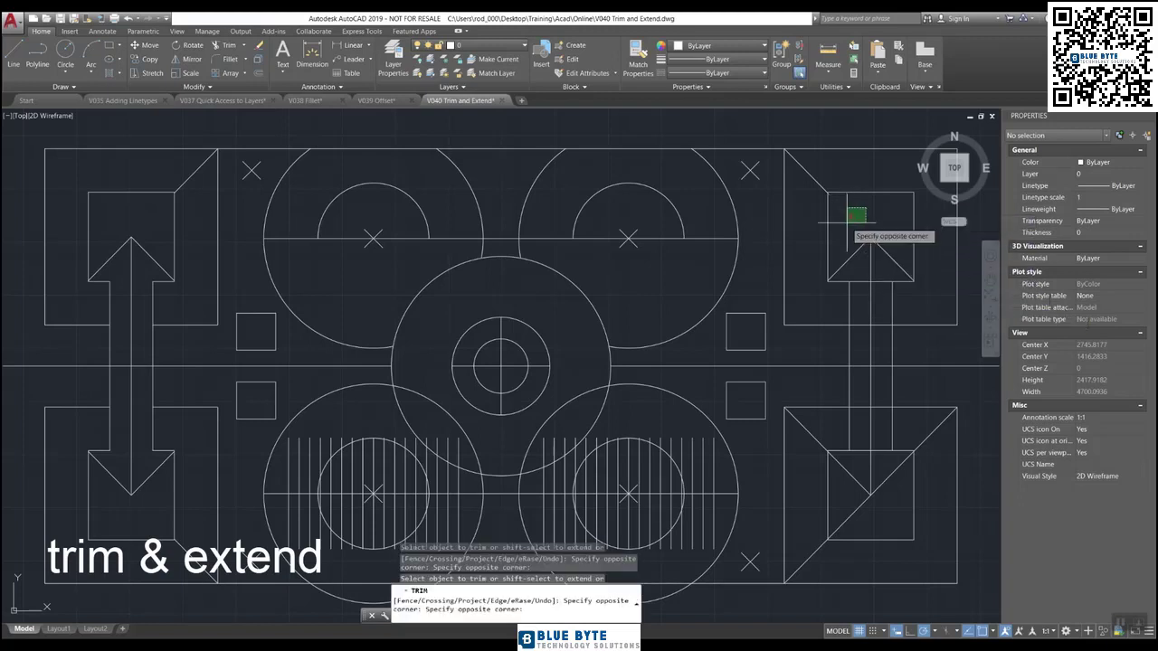
{"action": "left_click", "coordinate": [848, 221]}
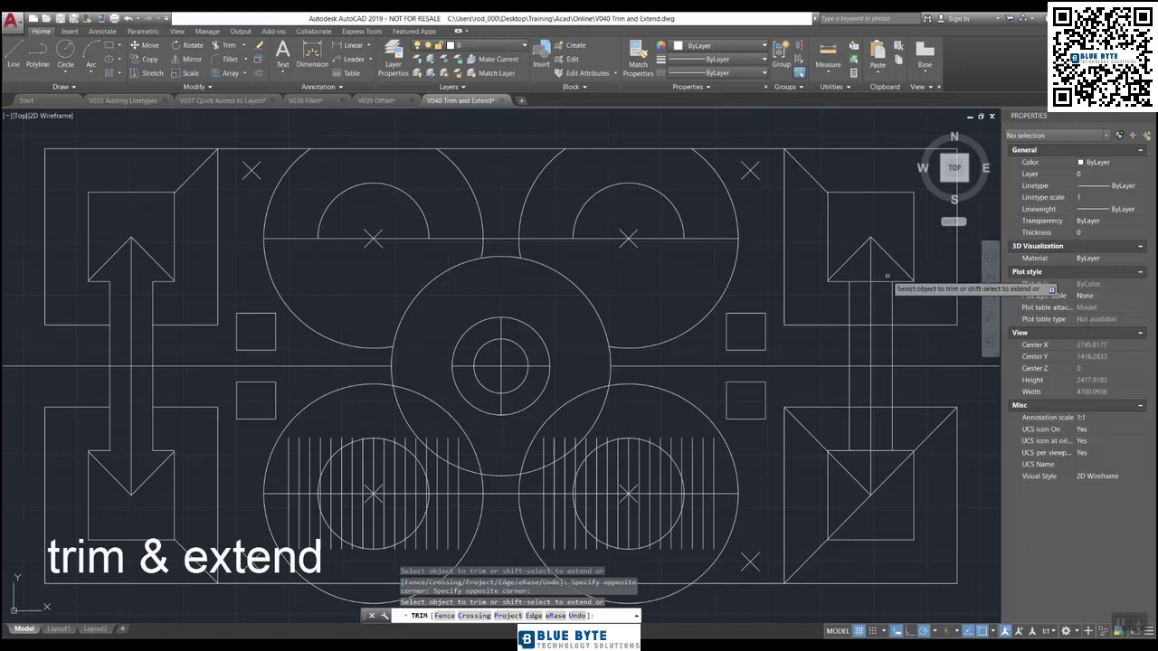
- Trim the upper-right inner square's lower edge where it crosses the double-arrow shaft
{"action": "left_click", "coordinate": [886, 267]}
{"action": "left_click", "coordinate": [872, 298]}
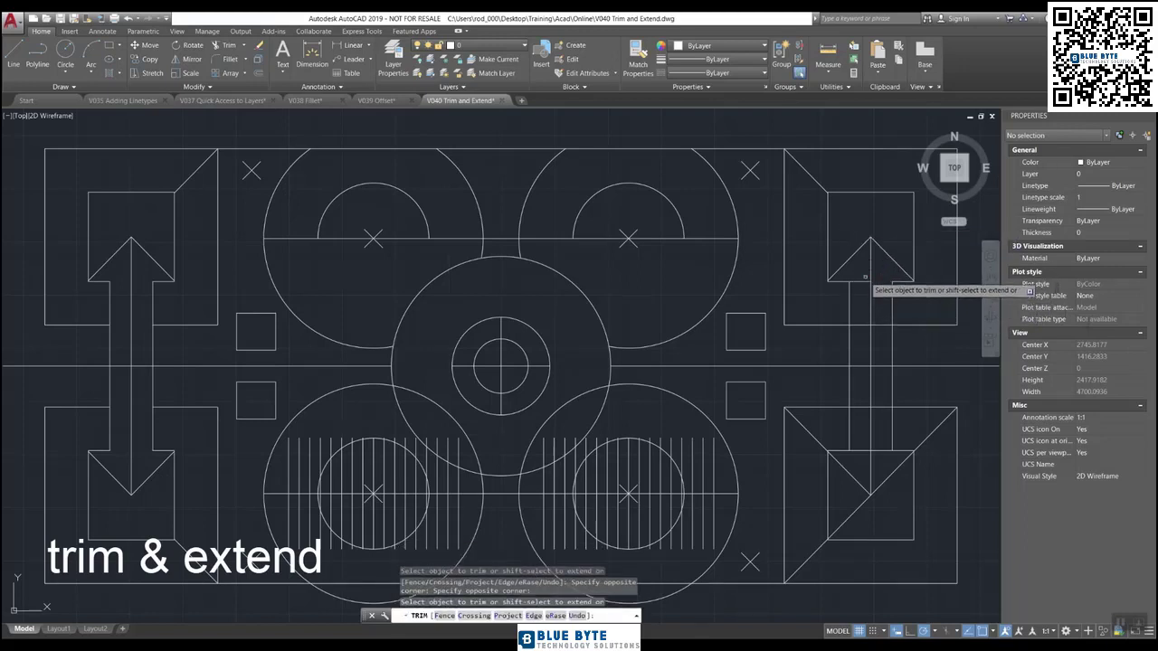
{"action": "left_click", "coordinate": [868, 265]}
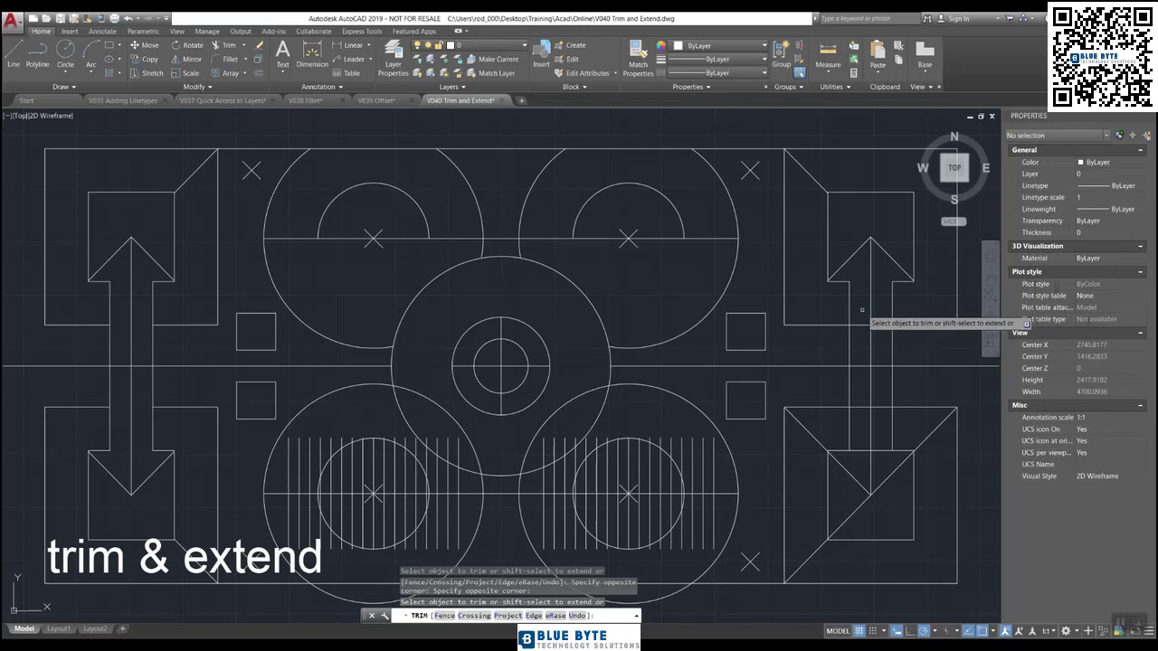
- Trim the remaining horizontal lines across the right double-arrow's shaft and the lower-right square's diagonals above the inner square and below the arrowhead's tip
{"action": "left_click", "coordinate": [867, 314]}
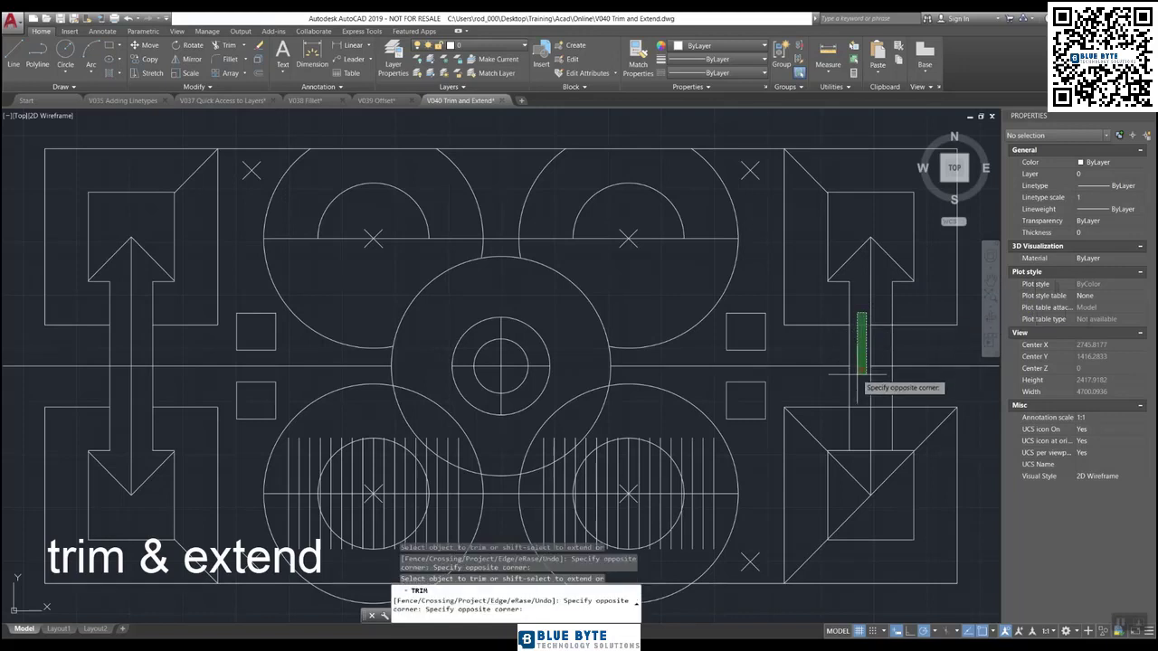
{"action": "left_click", "coordinate": [854, 462]}
{"action": "left_click", "coordinate": [885, 314]}
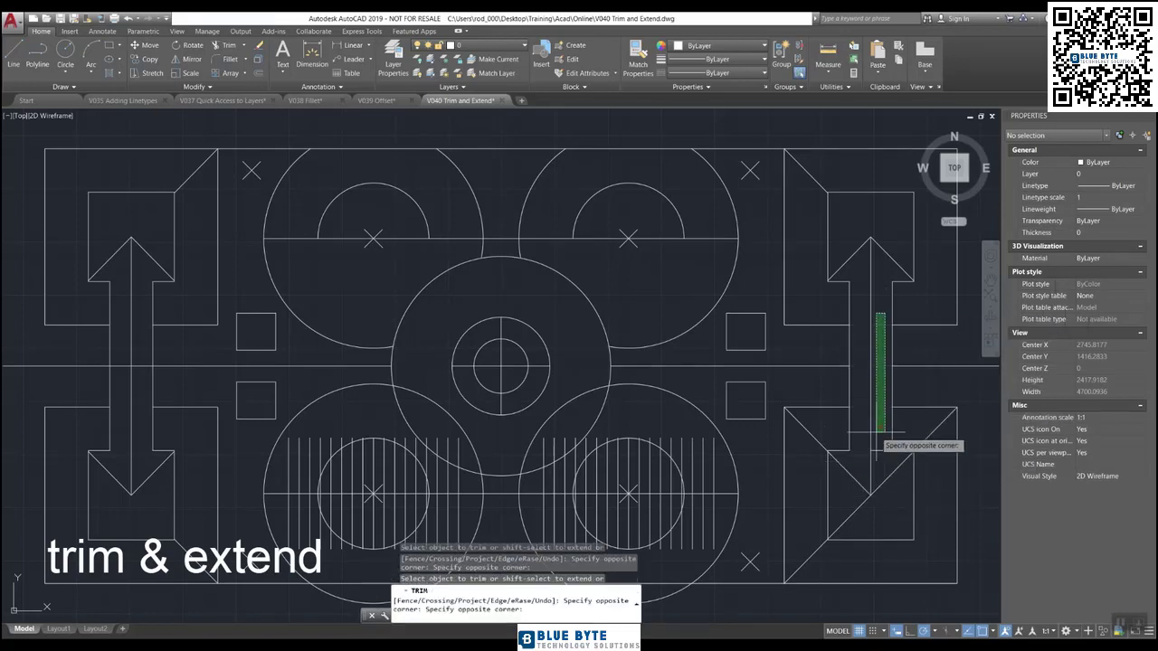
{"action": "left_click", "coordinate": [876, 463]}
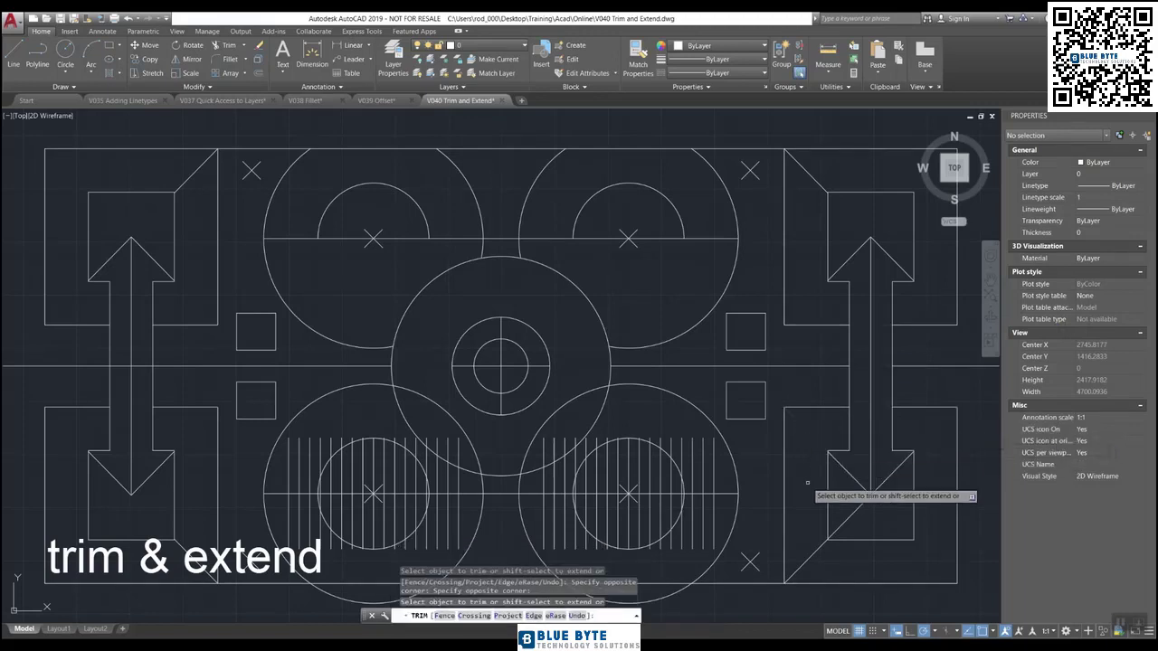
{"action": "left_click", "coordinate": [864, 520]}
{"action": "left_click", "coordinate": [822, 493]}
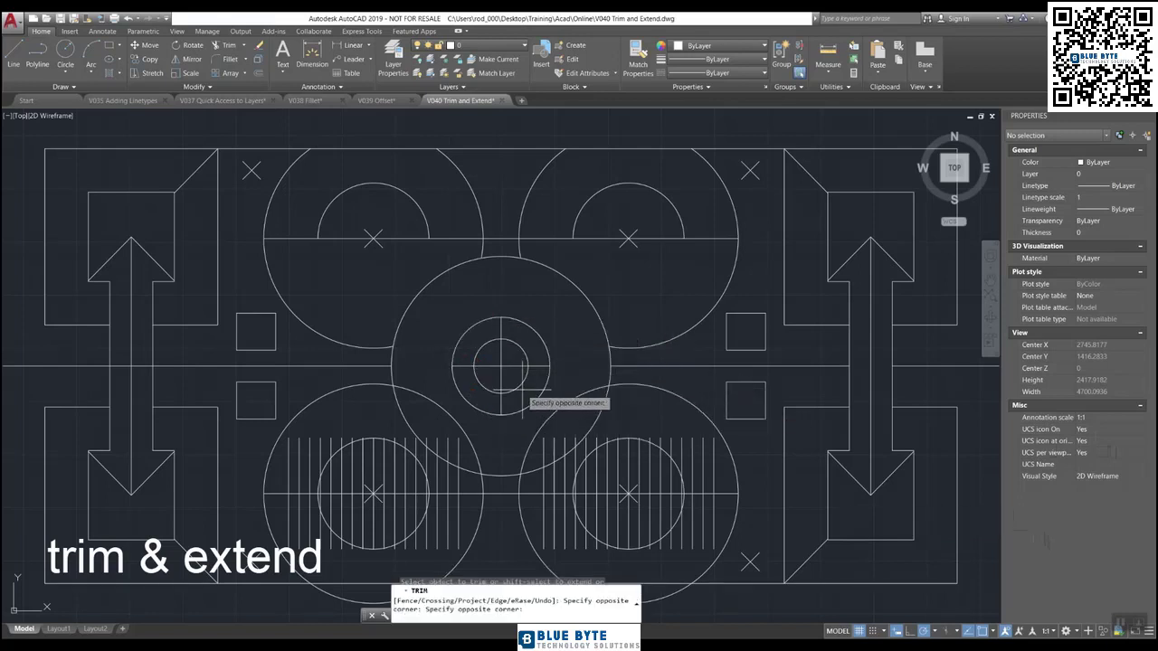
- Trim the central small circles, removing the inner circle's upper-left and lower-right quadrants and the outer one's upper-right and lower-left quadrants
{"action": "left_click", "coordinate": [481, 344]}
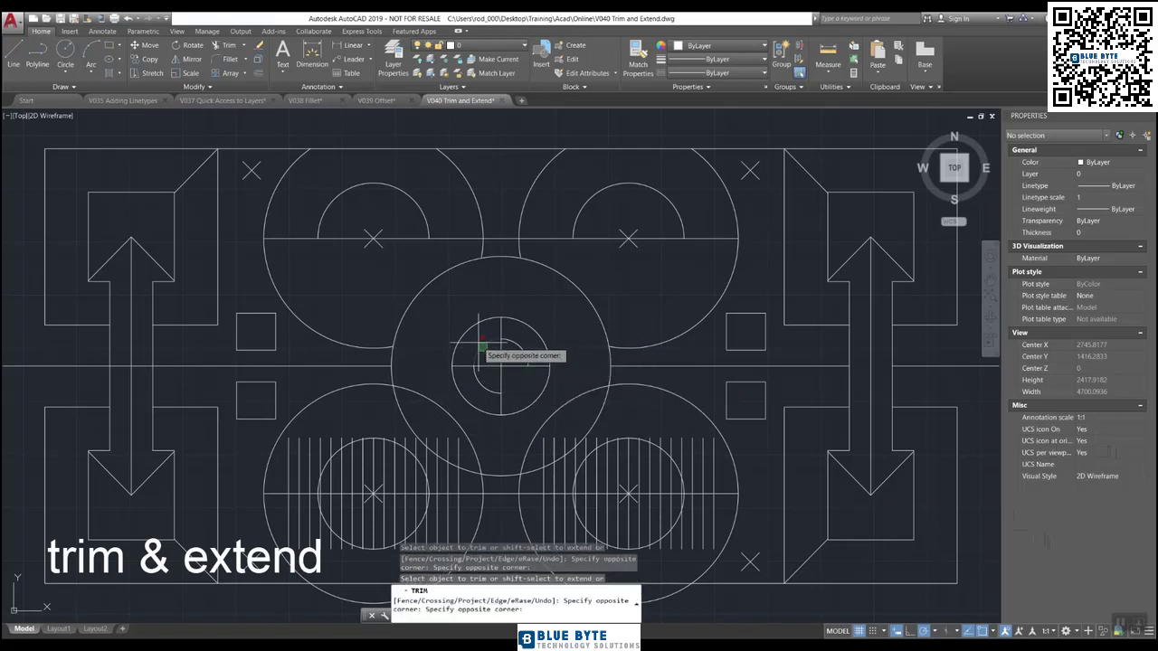
{"action": "left_click", "coordinate": [541, 316]}
{"action": "left_click", "coordinate": [546, 316]}
{"action": "left_click", "coordinate": [473, 380]}
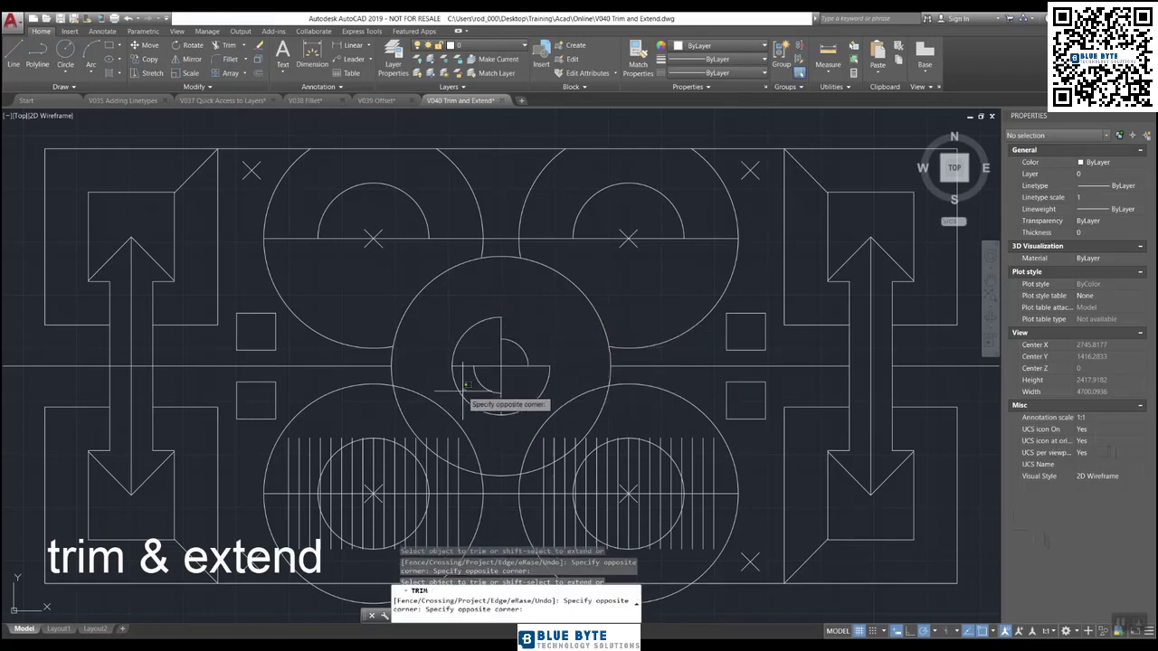
{"action": "left_click", "coordinate": [461, 391]}
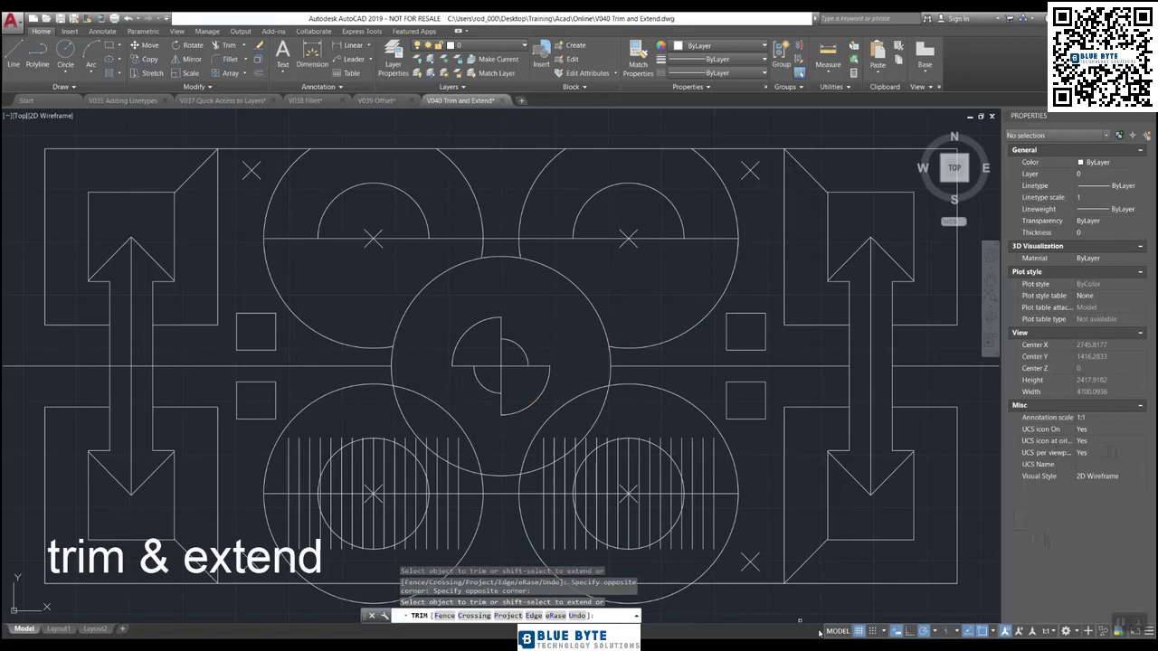
{"action": "key", "text": "Return"}
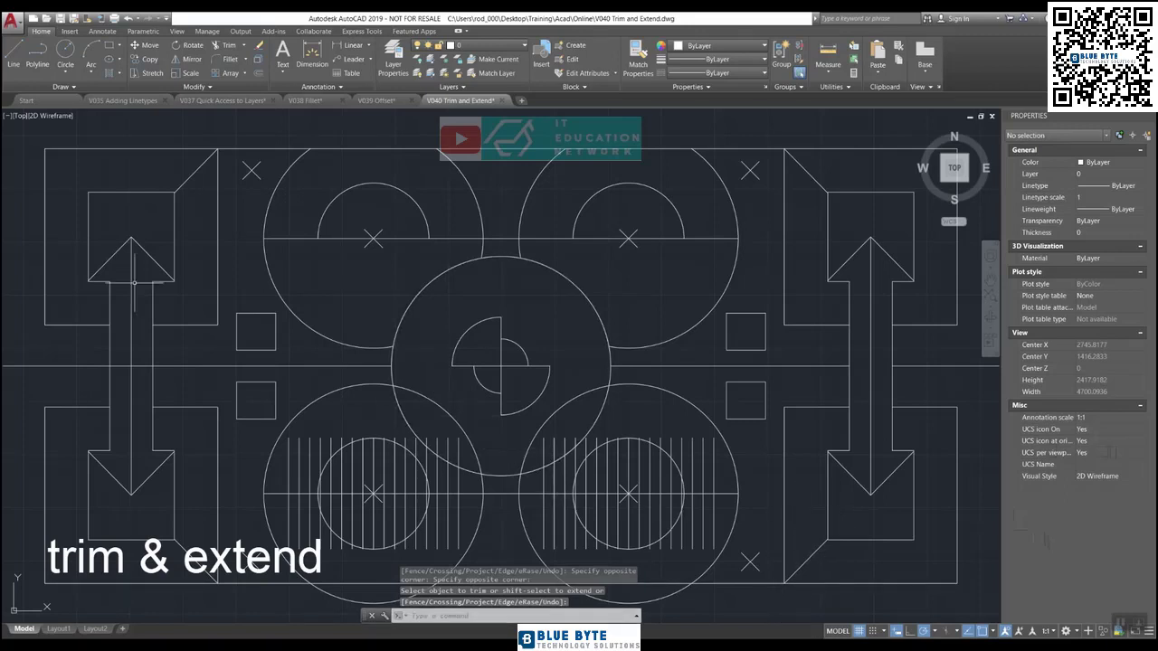
- Inspect the upper-left outer square's polyline and the editing options of its left edge's midpoint grip
{"action": "key", "text": "Return"}
{"action": "left_click", "coordinate": [77, 237]}
{"action": "left_click", "coordinate": [33, 214]}
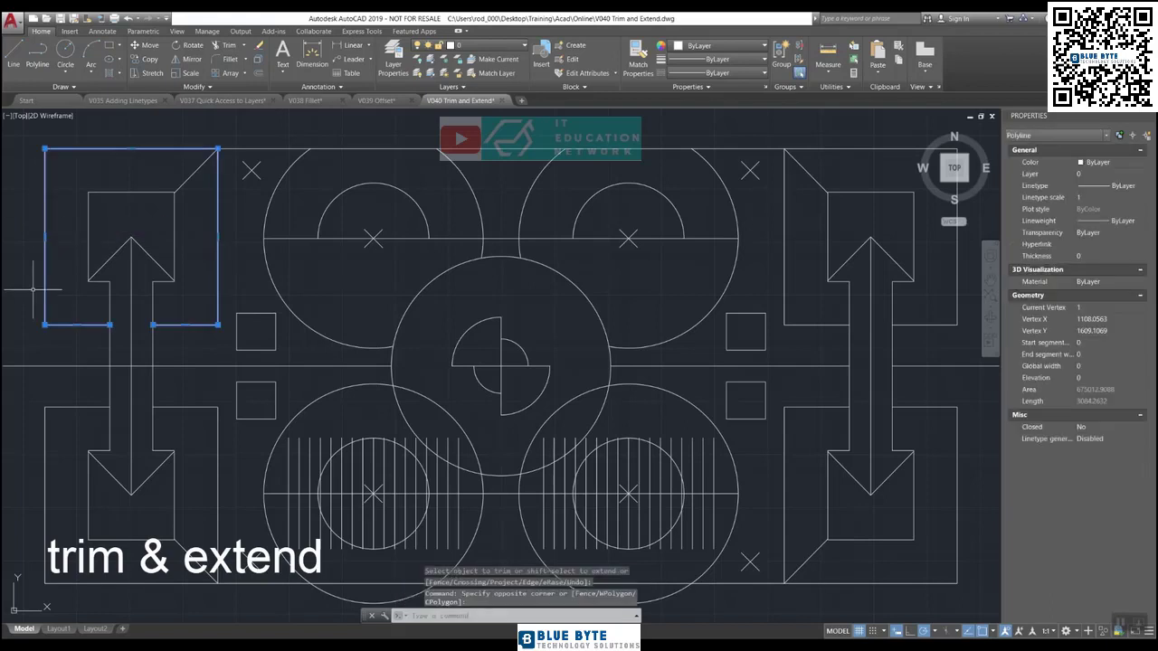
{"action": "right_click", "coordinate": [49, 243]}
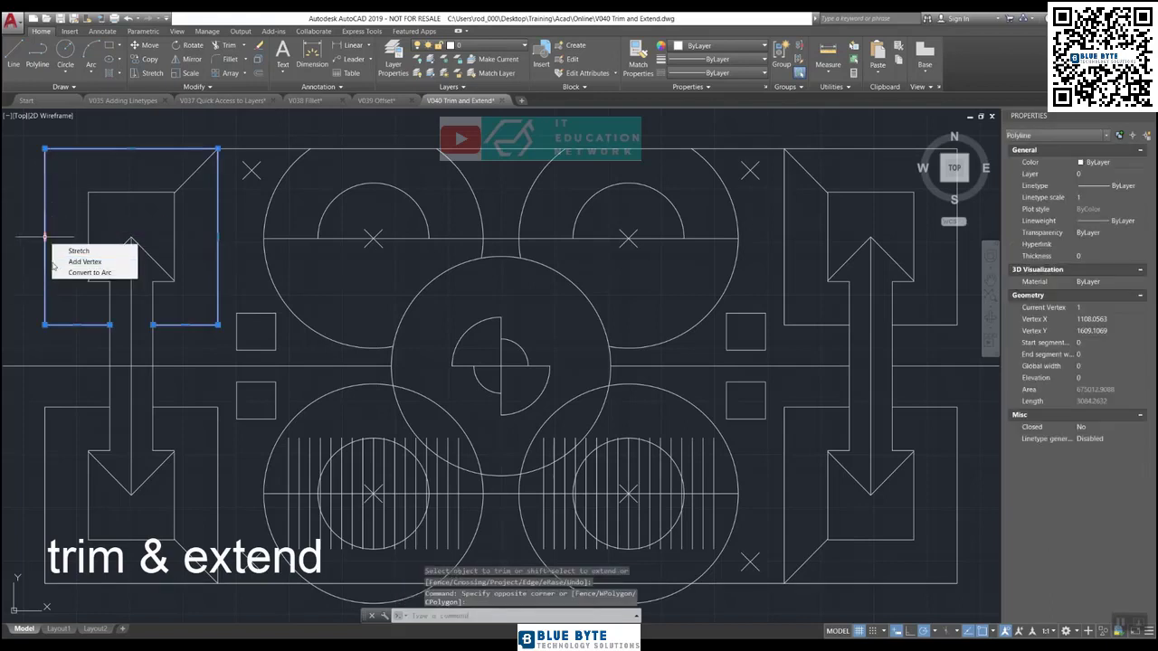
{"action": "left_click", "coordinate": [50, 259]}
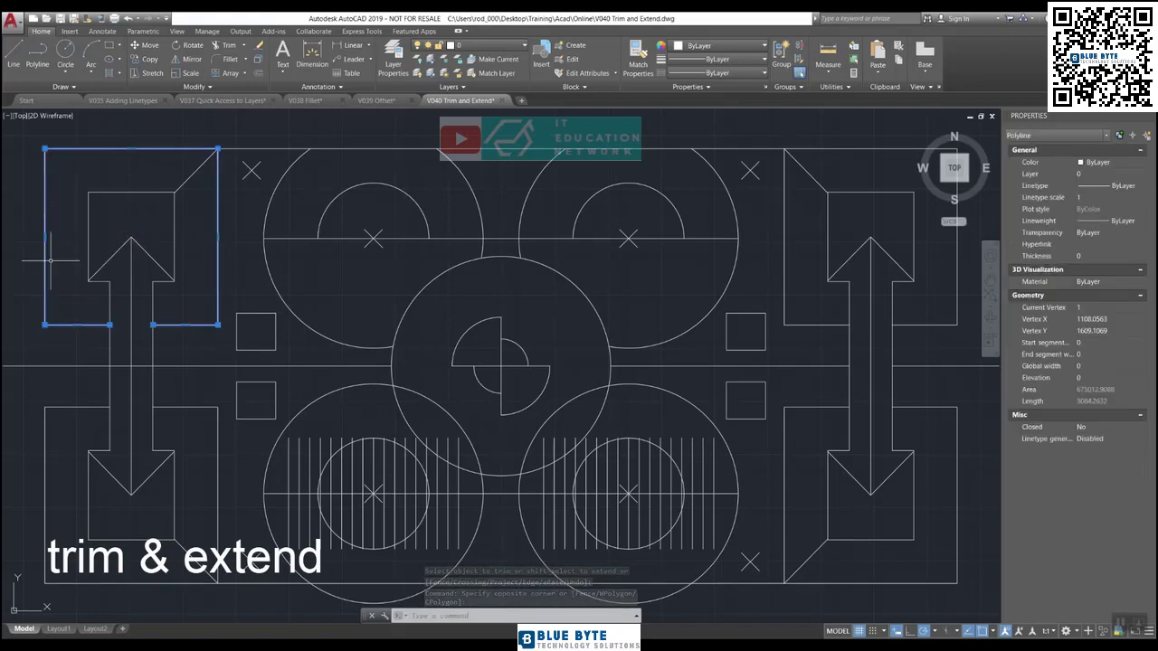
{"action": "key", "text": "Escape"}
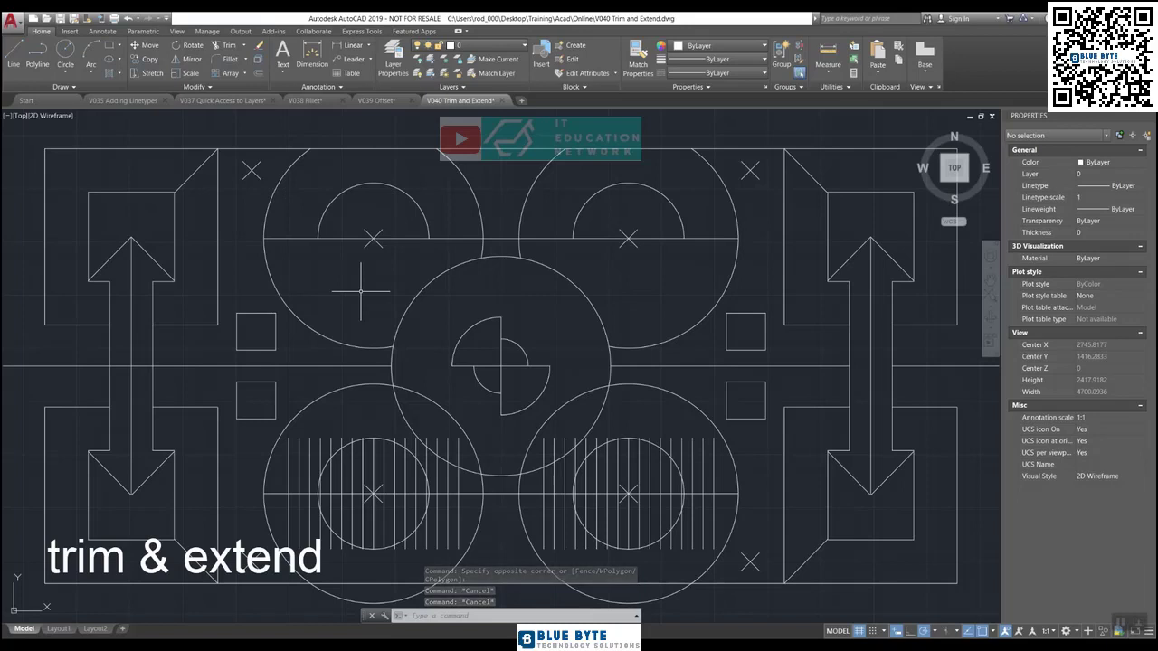
- Extend the upper horizontal line through the upper-left outer square to its far left edge, using that square as the boundary
{"action": "type", "text": "e"}
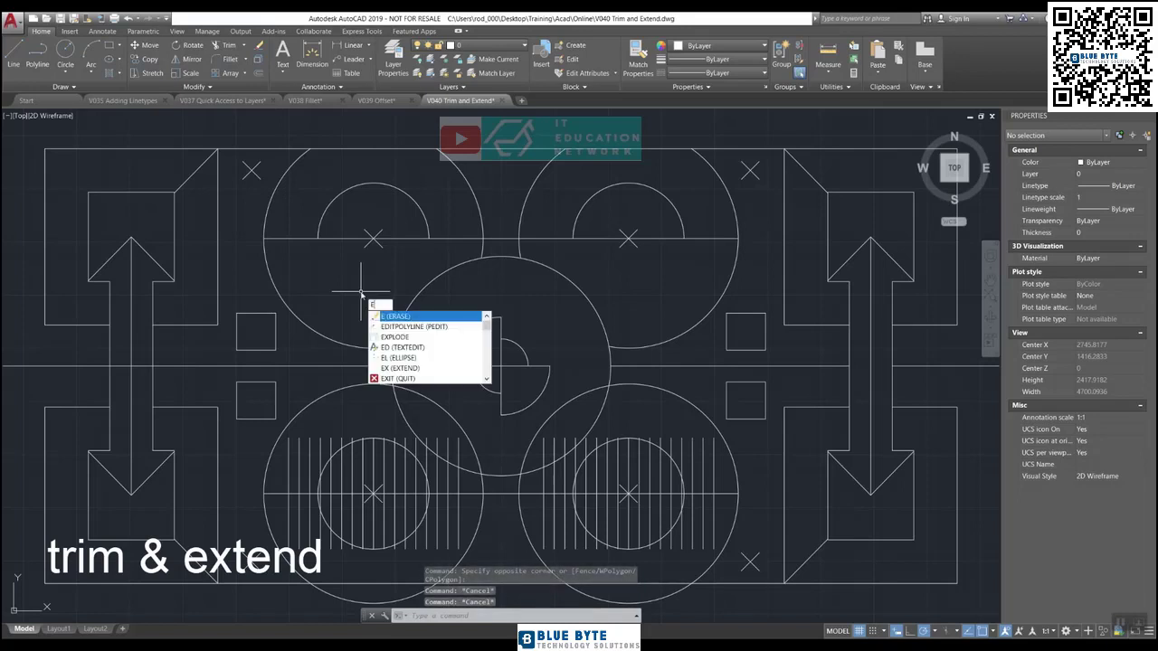
{"action": "type", "text": "x"}
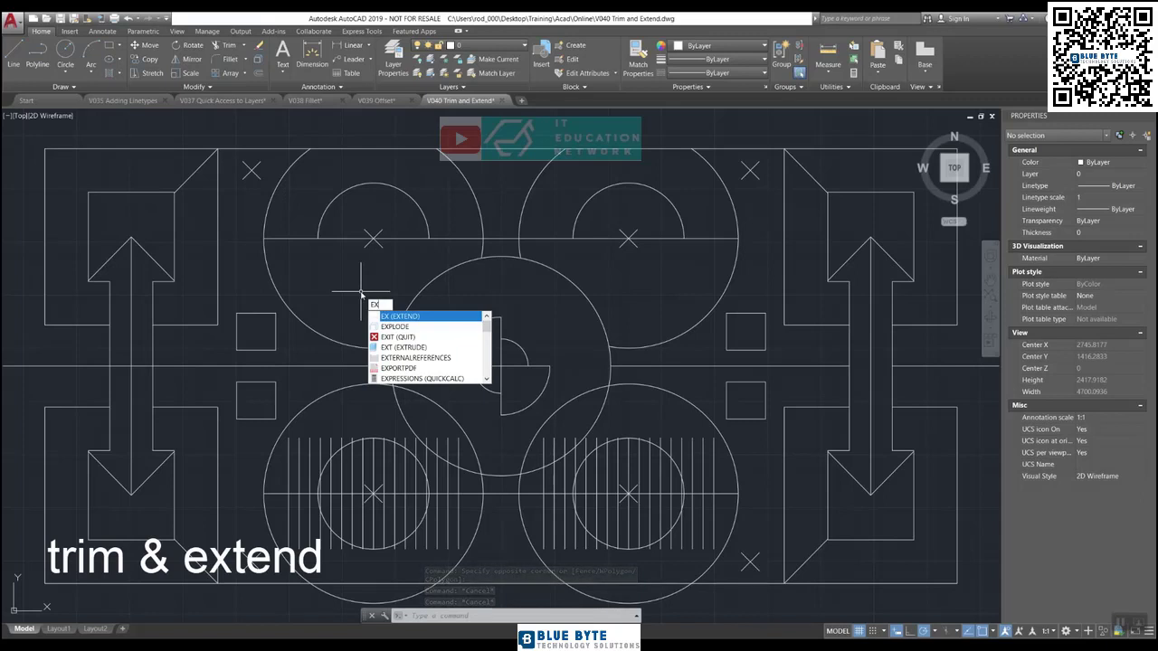
{"action": "key", "text": "Return"}
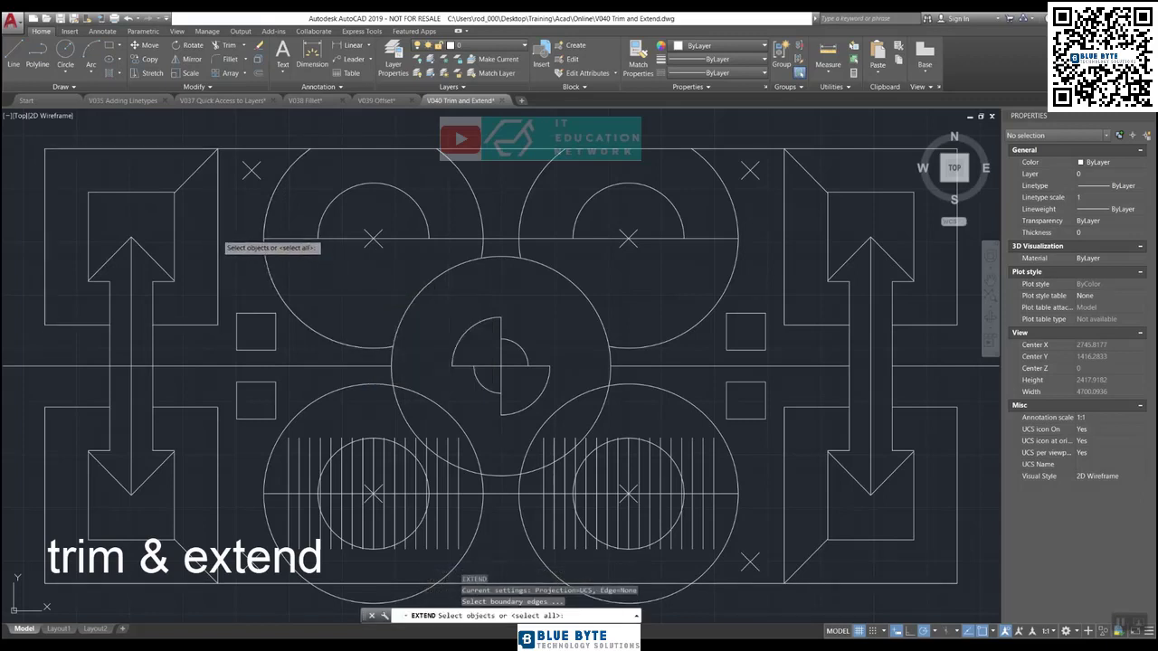
{"action": "left_click", "coordinate": [218, 236]}
{"action": "key", "text": "Return"}
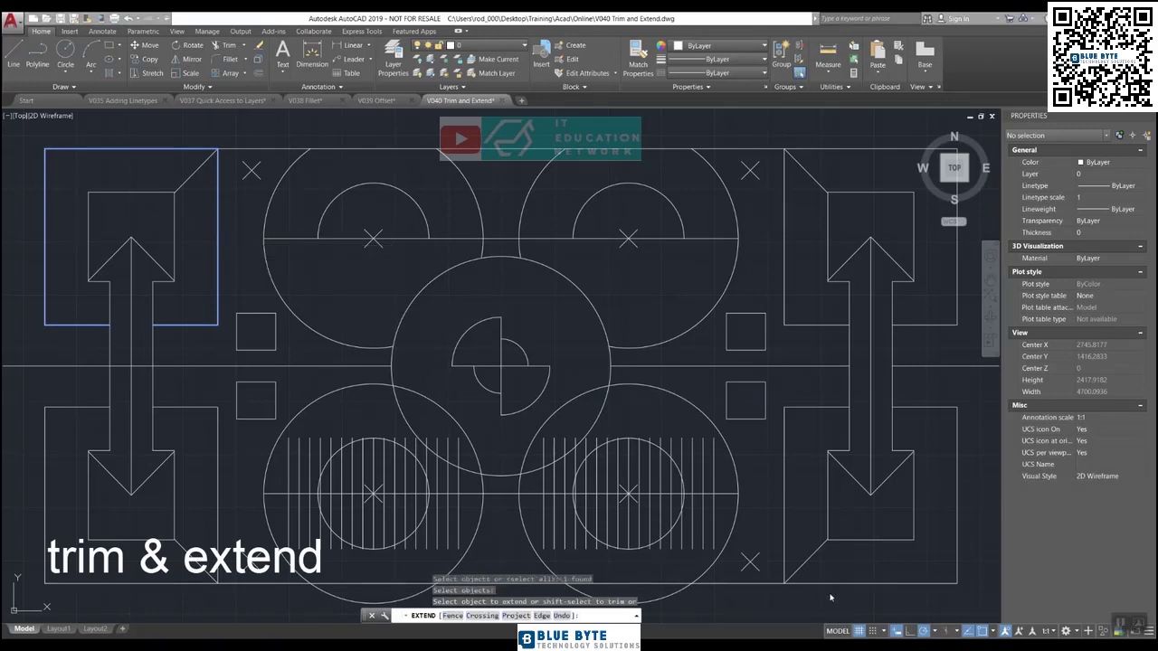
{"action": "left_click", "coordinate": [275, 238]}
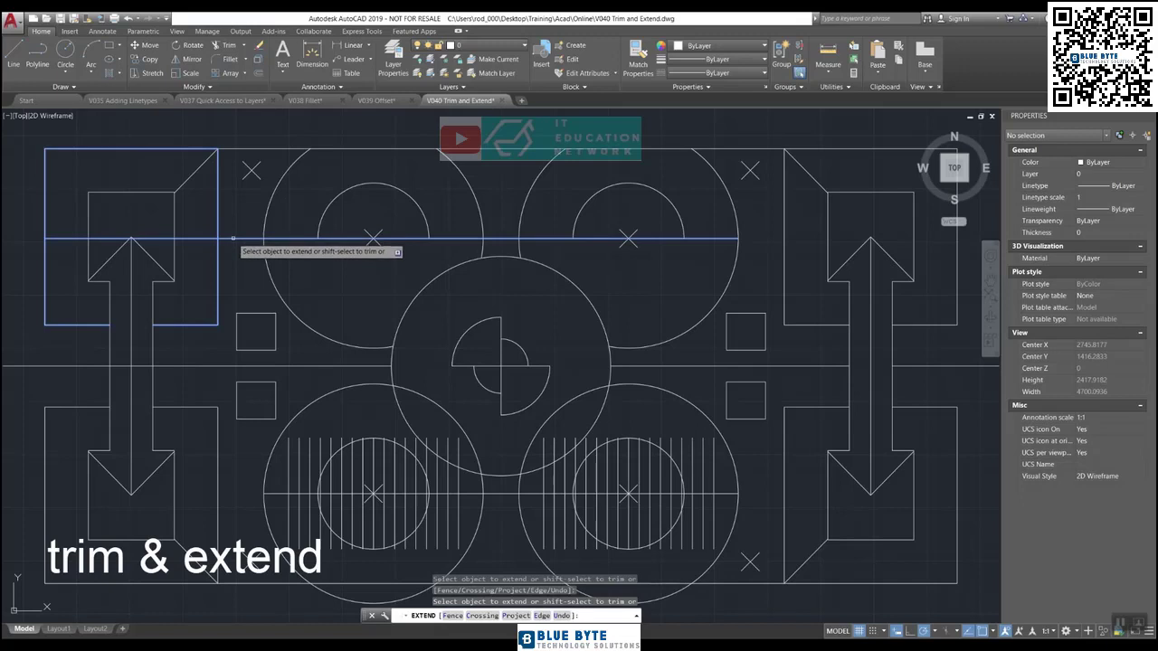
{"action": "left_click", "coordinate": [232, 239]}
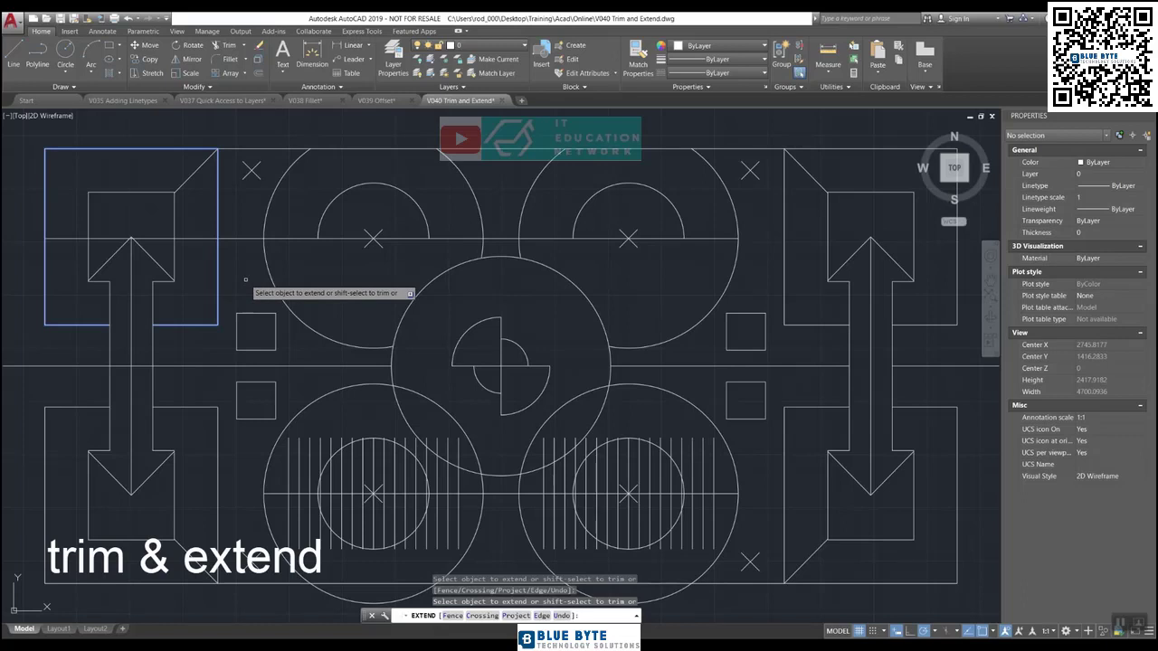
{"action": "left_click", "coordinate": [246, 279]}
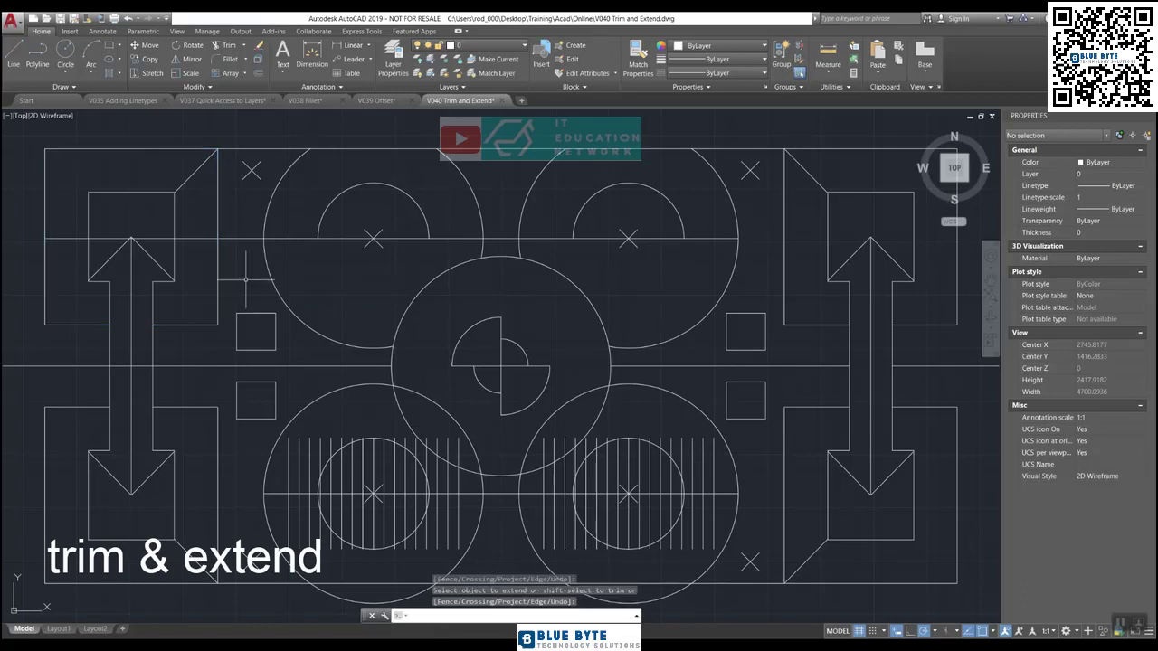
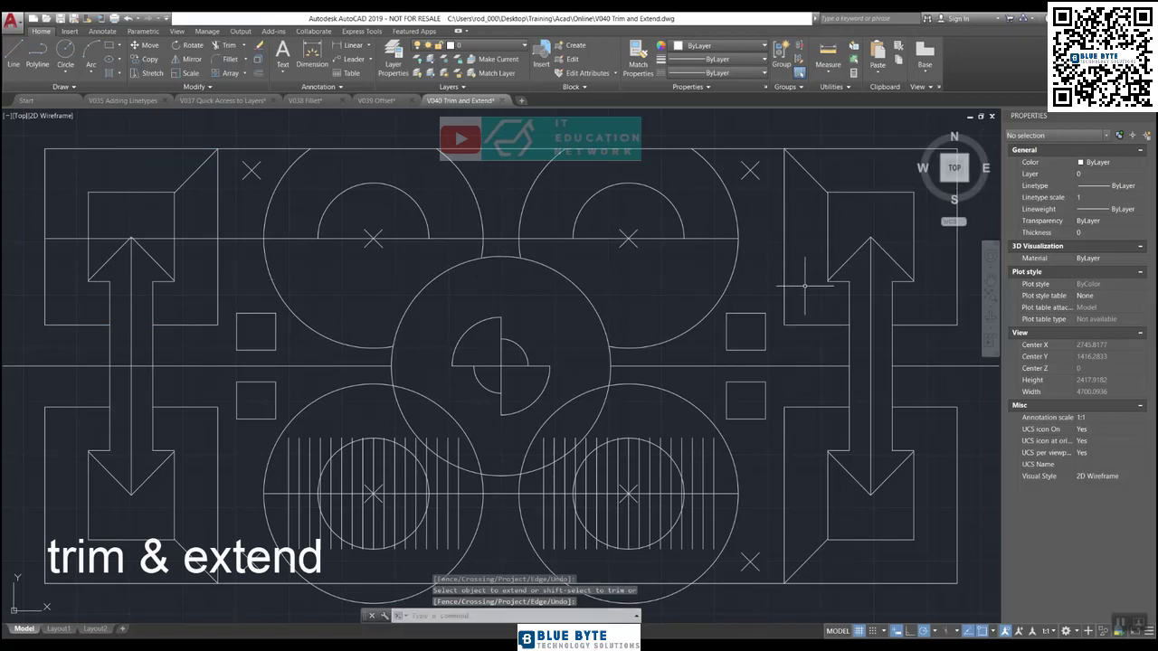
- Extend the upper horizontal line through the upper-right outer square to its far right edge, using that square as the boundary
{"action": "type", "text": "ex"}
{"action": "key", "text": "Return"}
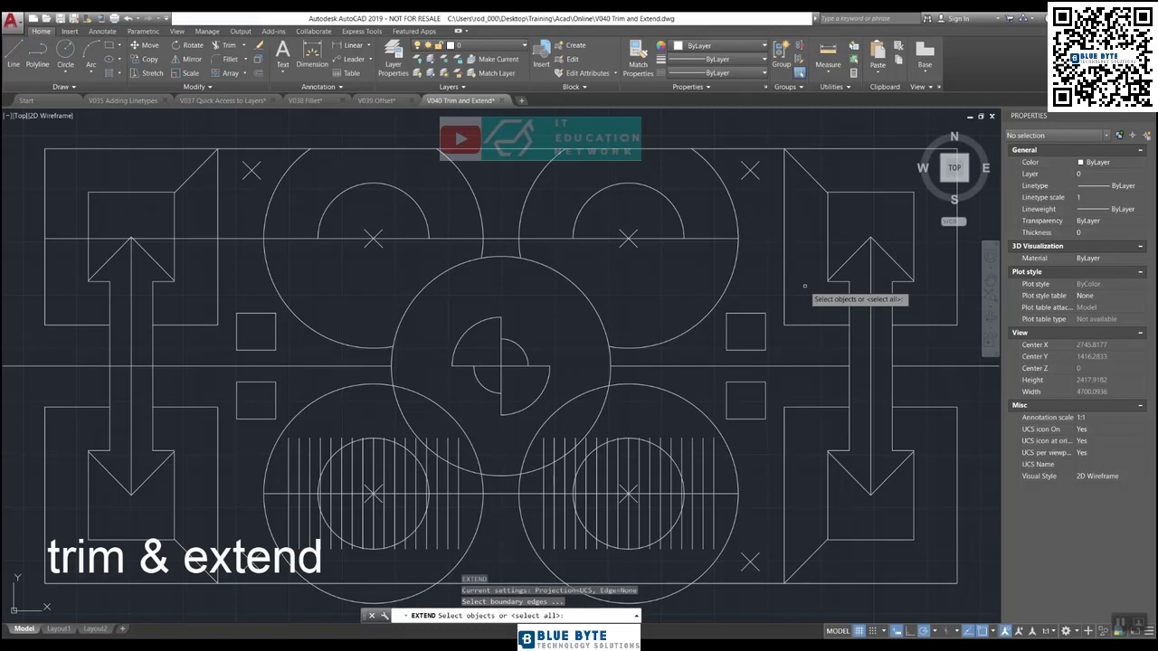
{"action": "left_click", "coordinate": [784, 244]}
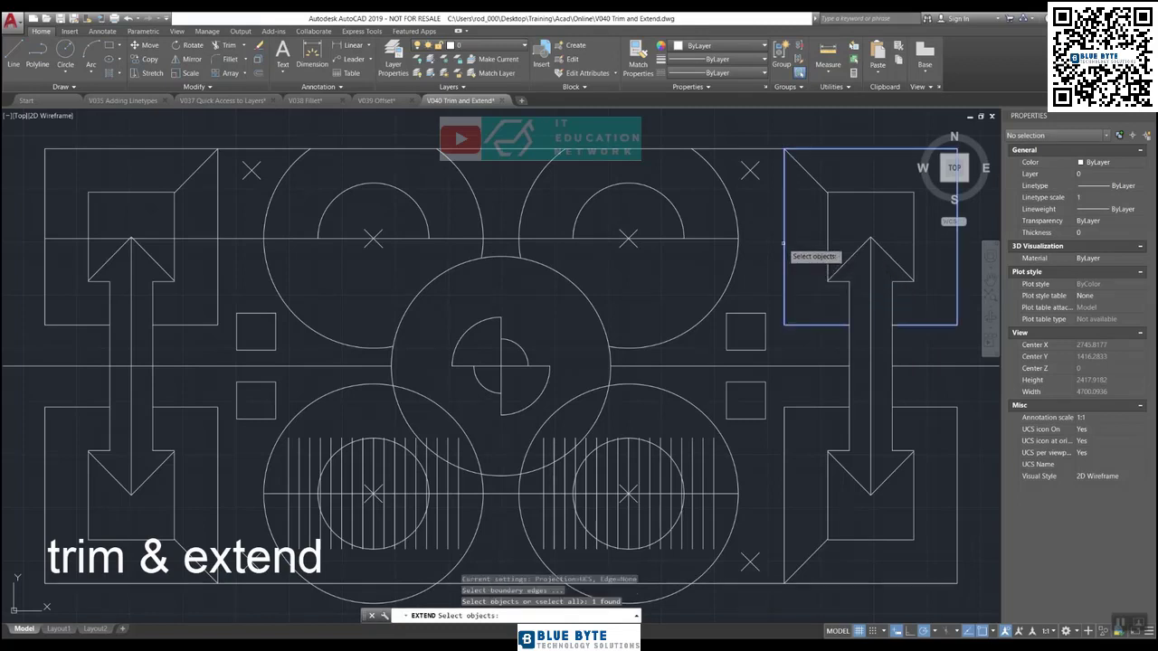
{"action": "key", "text": "Return"}
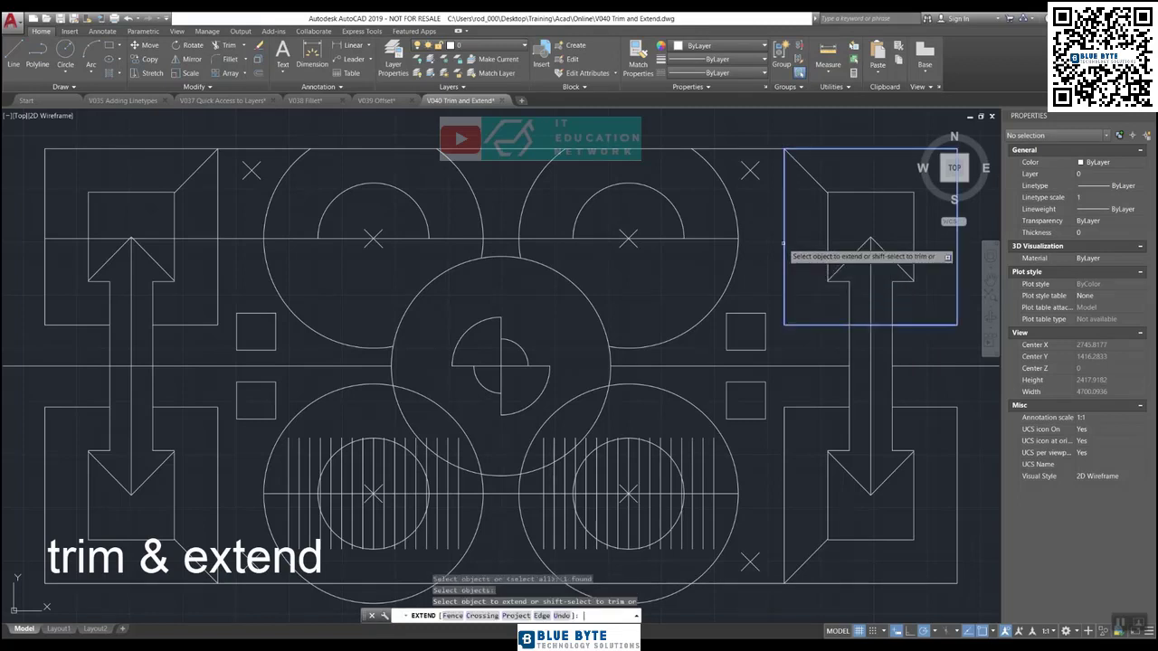
{"action": "left_click", "coordinate": [735, 238]}
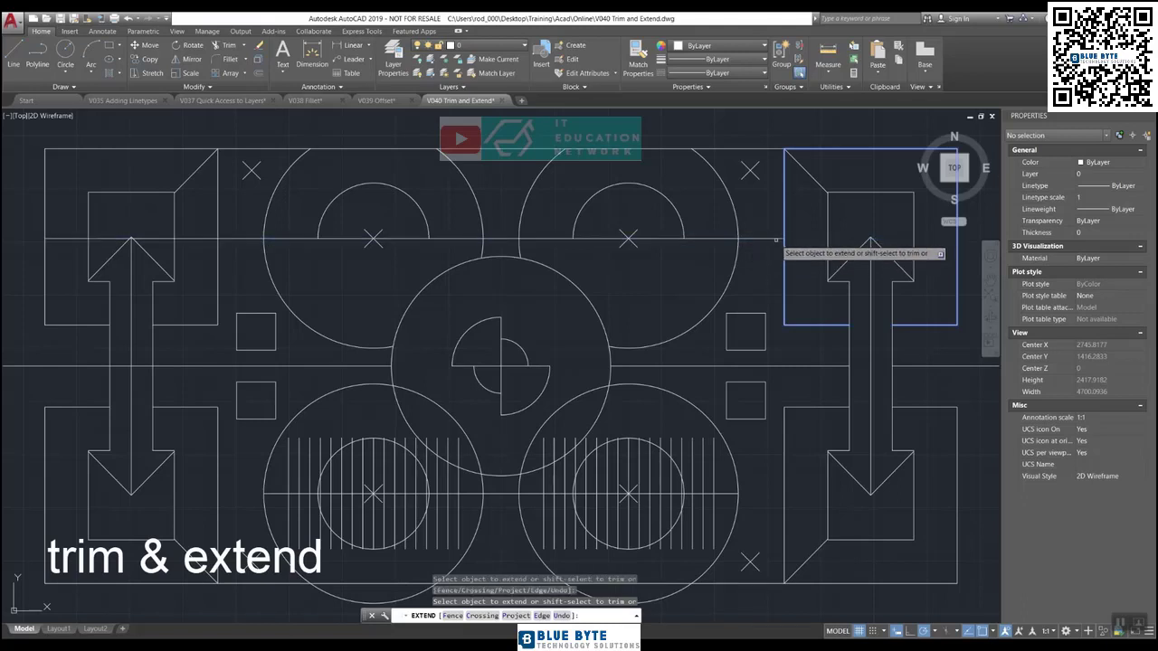
{"action": "left_click", "coordinate": [775, 240]}
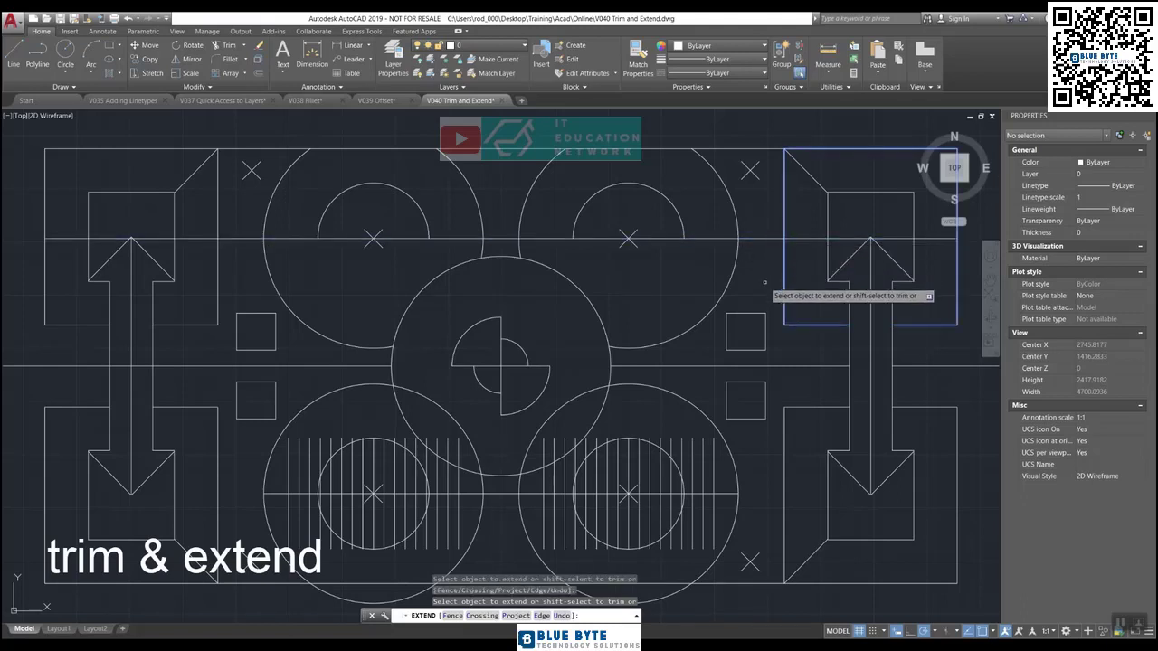
{"action": "key", "text": "Return"}
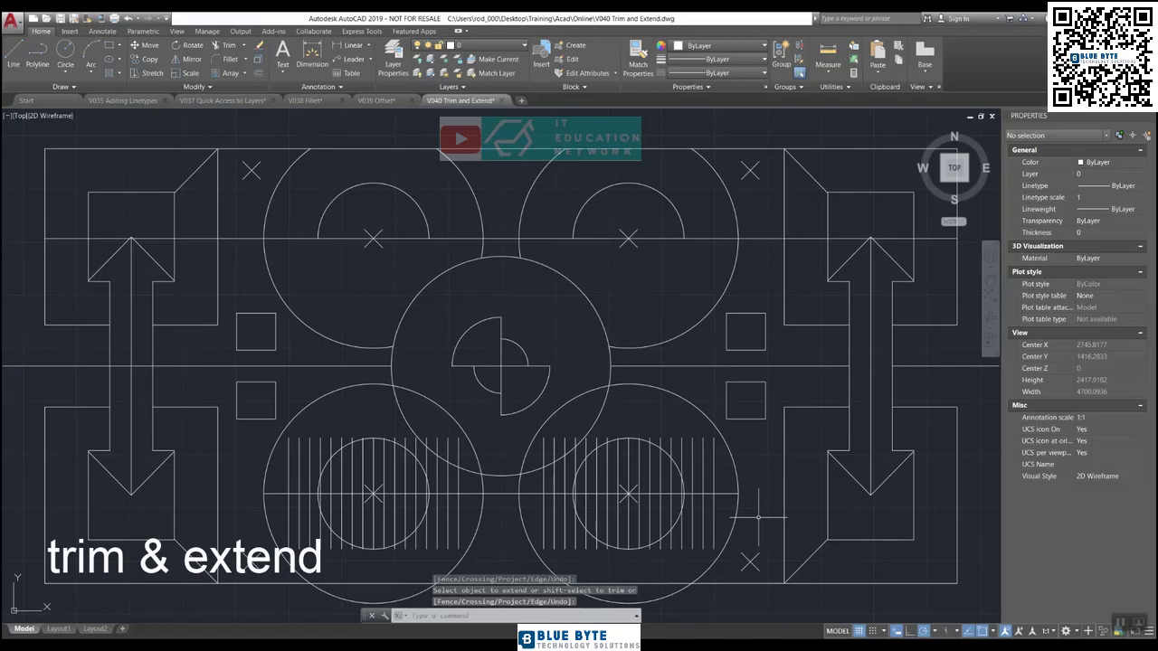
- Extend the vertical lines in the lower-right circle pair upward to the large outer circle, including those stopped by the central circle
{"action": "scroll", "coordinate": [530, 530], "scroll_direction": "up", "scroll_amount": 3}
{"action": "mouse_move", "coordinate": [530, 473]}
{"action": "middle_mouse_down"}
{"action": "mouse_move", "coordinate": [574, 422]}
{"action": "mouse_move", "coordinate": [525, 421]}
{"action": "middle_mouse_up"}
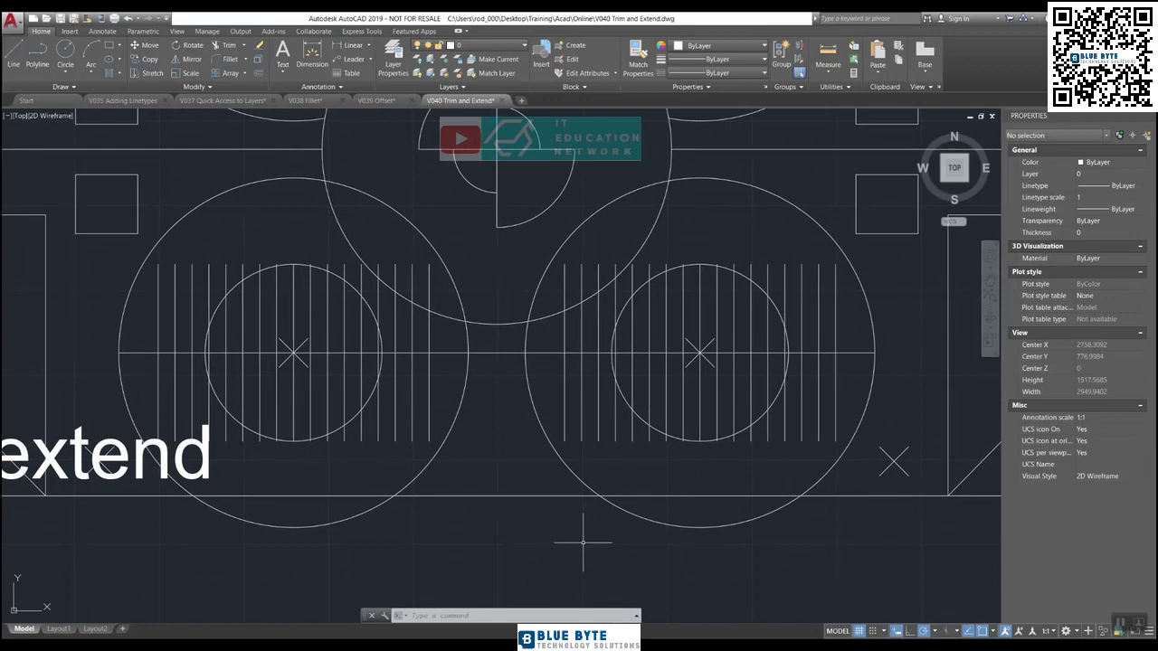
{"action": "key", "text": "Return"}
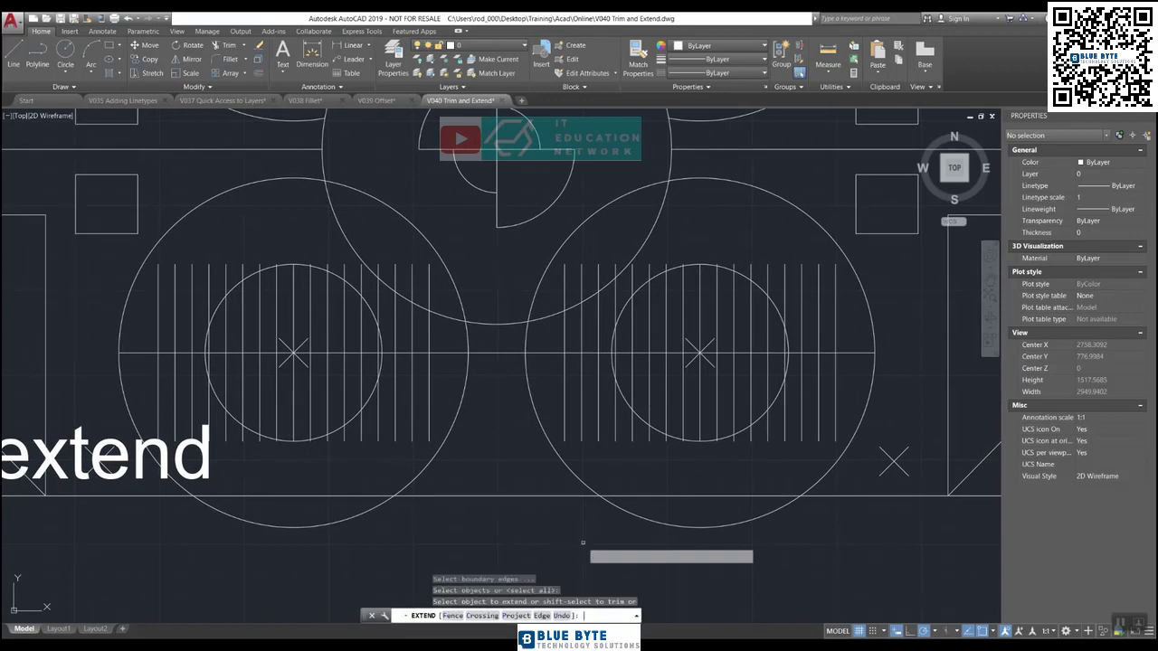
{"action": "left_click", "coordinate": [840, 274]}
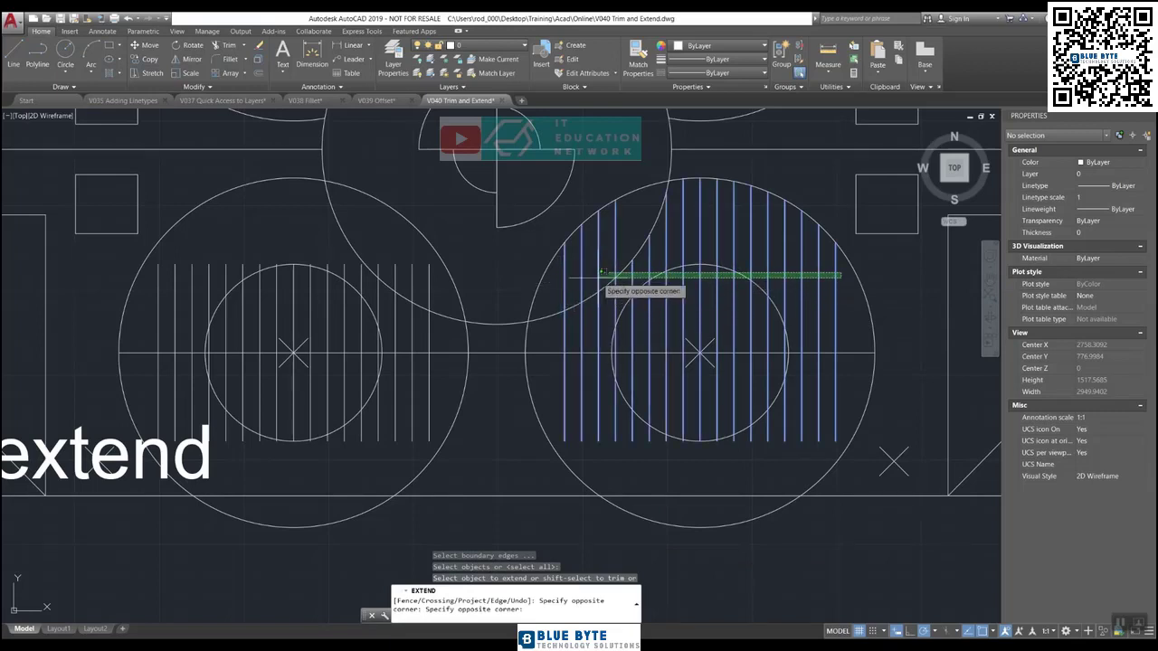
{"action": "left_click", "coordinate": [552, 278]}
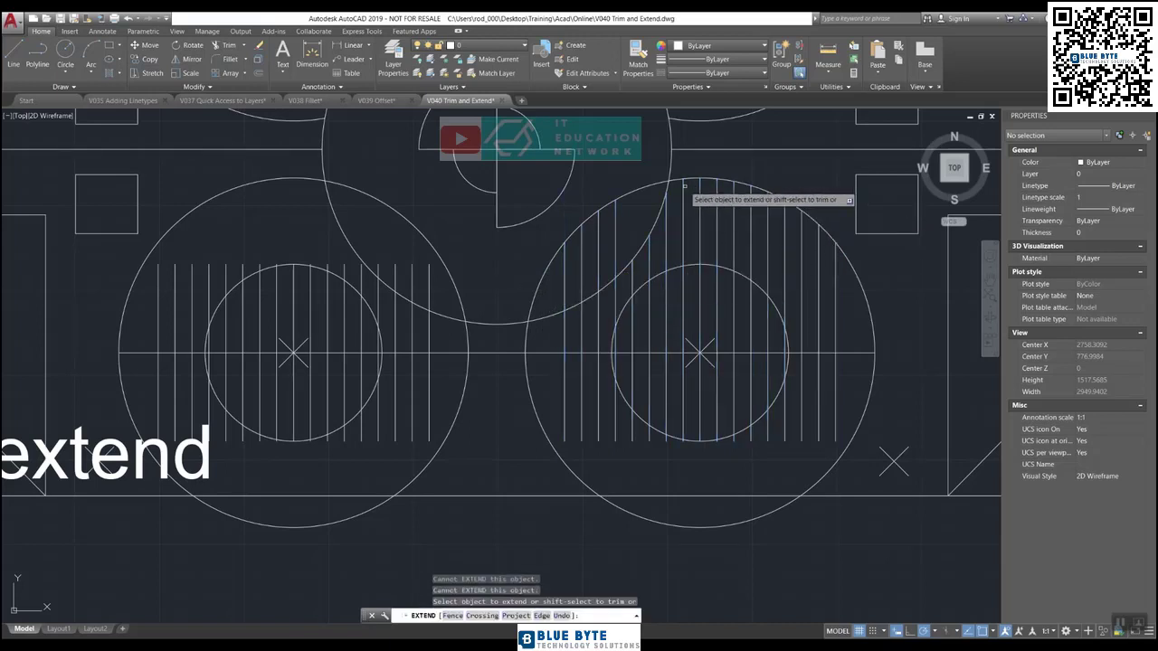
{"action": "left_click", "coordinate": [651, 268]}
{"action": "left_click", "coordinate": [652, 269]}
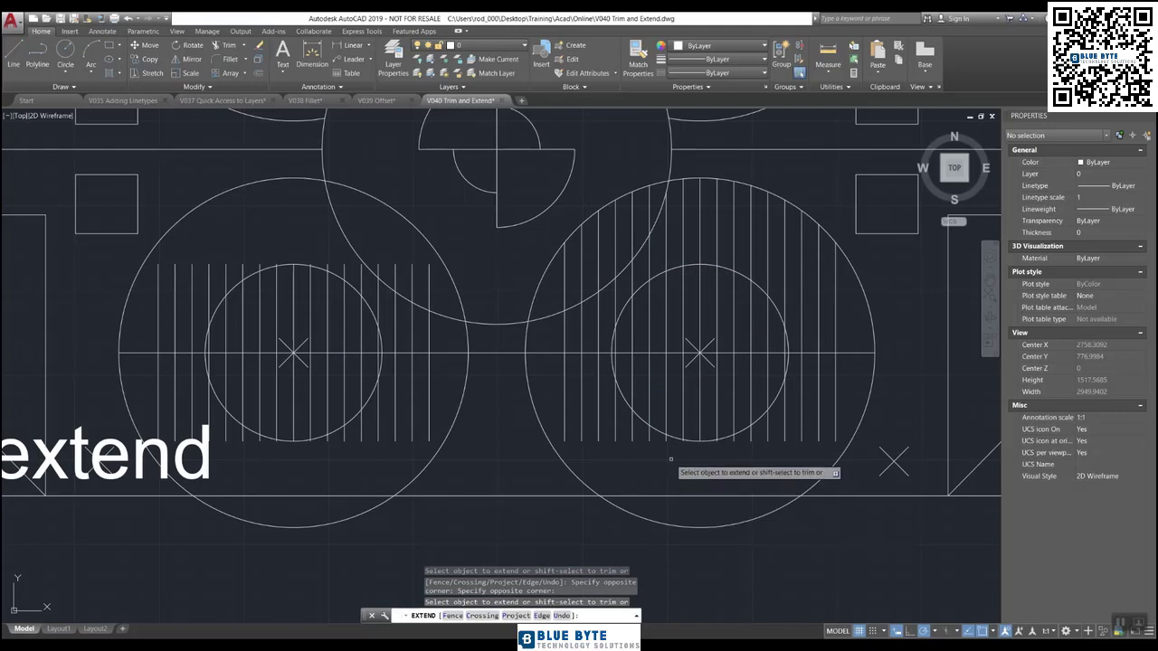
- Extend the same vertical lines in the lower-right circle pair downward past the long horizontal line to the large outer circle
{"action": "left_click", "coordinate": [846, 419]}
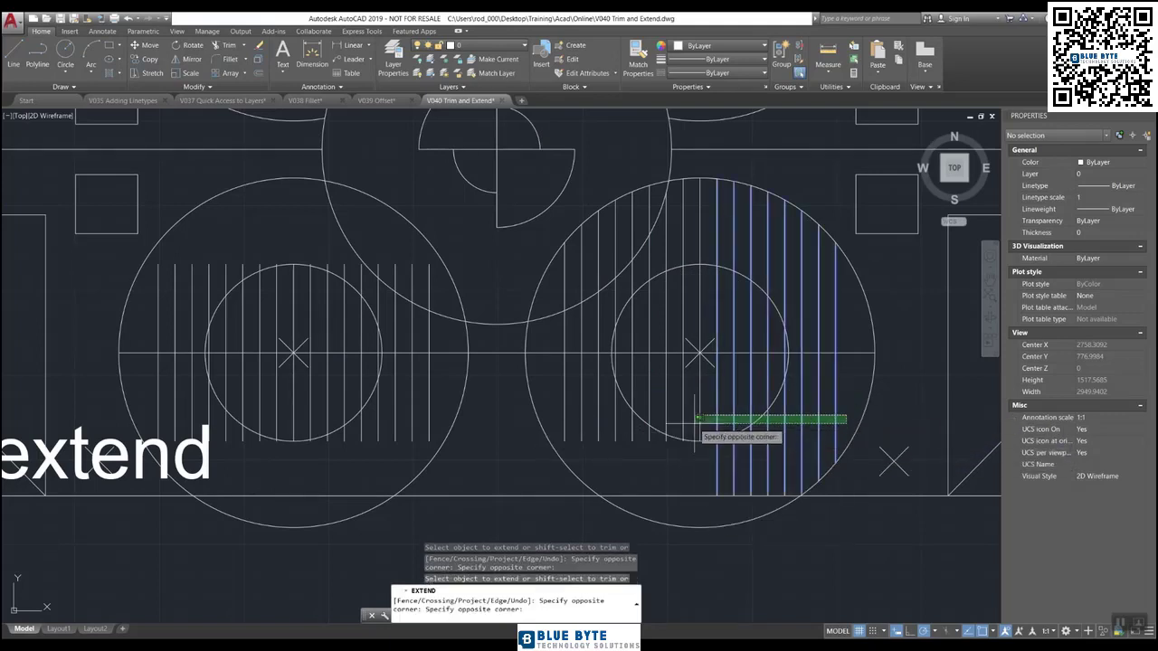
{"action": "left_click", "coordinate": [560, 413]}
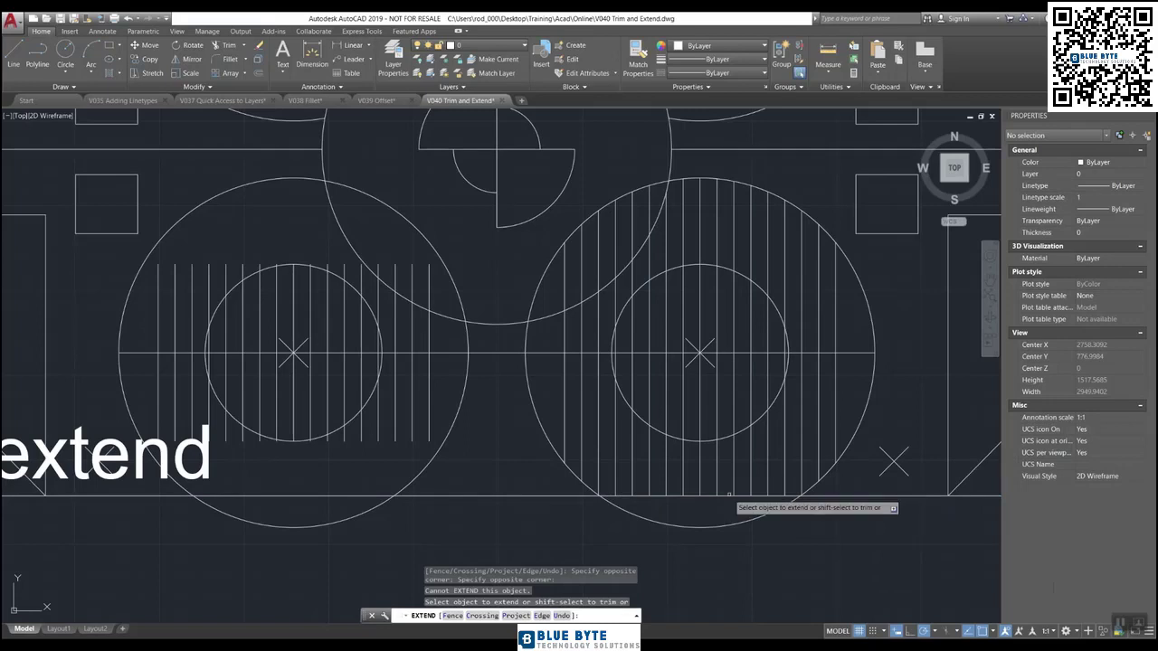
{"action": "left_click", "coordinate": [790, 480]}
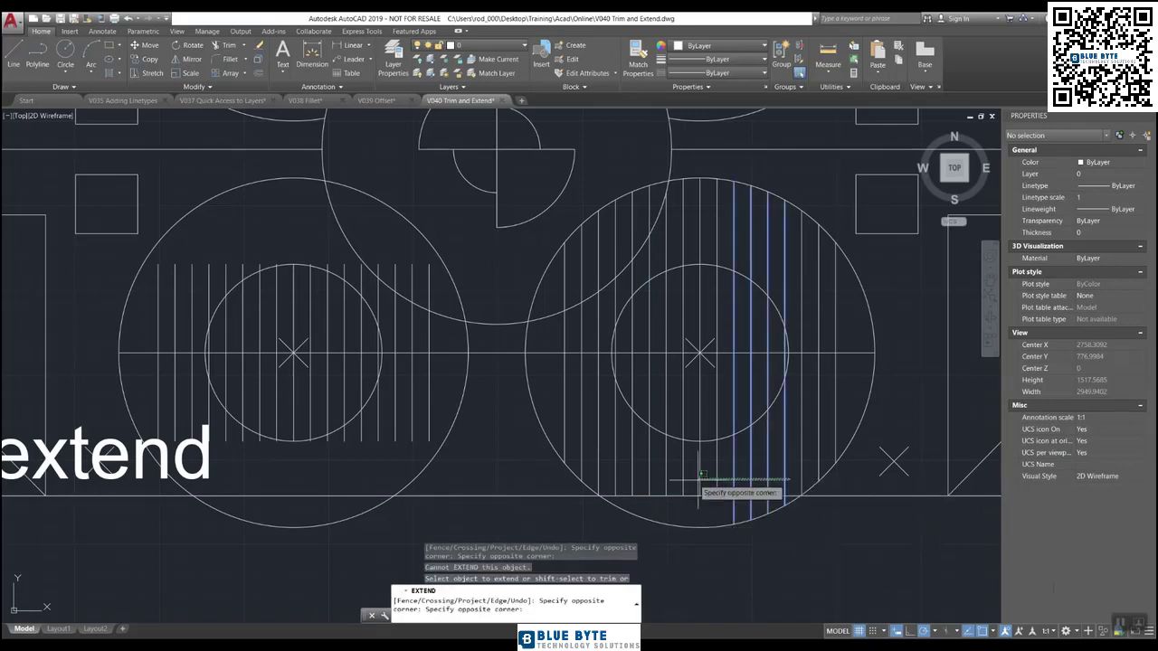
{"action": "left_click", "coordinate": [615, 477]}
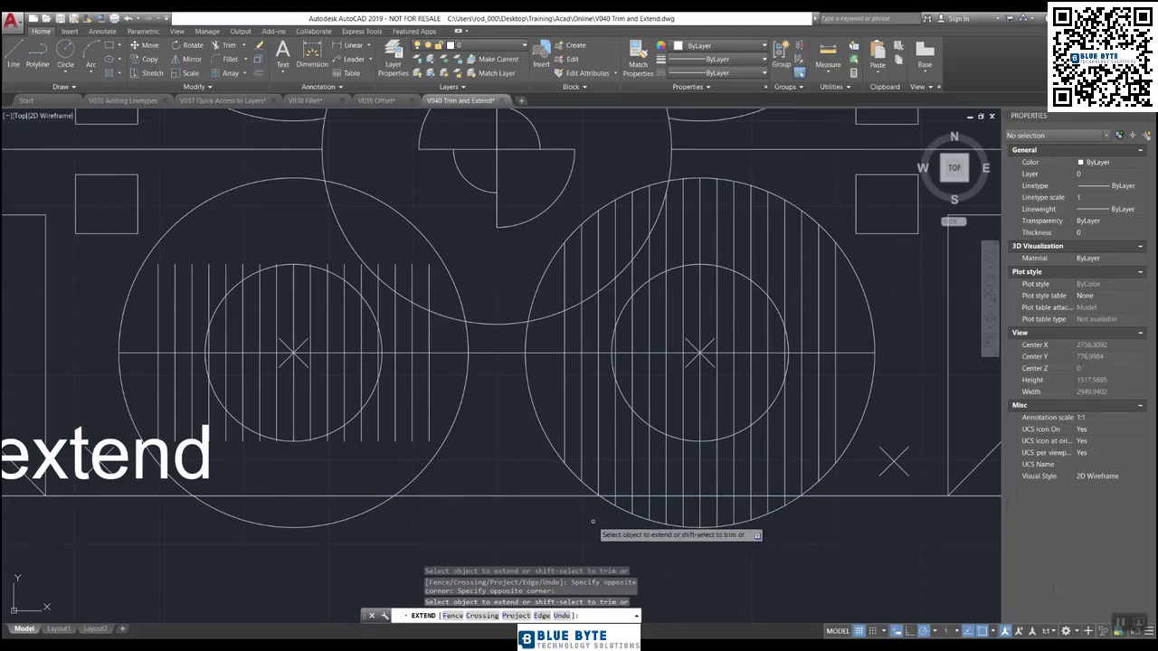
- Extend the vertical lines in the lower-left circle pair downward past the long horizontal line to the large outer circle
{"action": "middle_click_drag", "start_coordinate": [512, 477], "coordinate": [763, 466]}
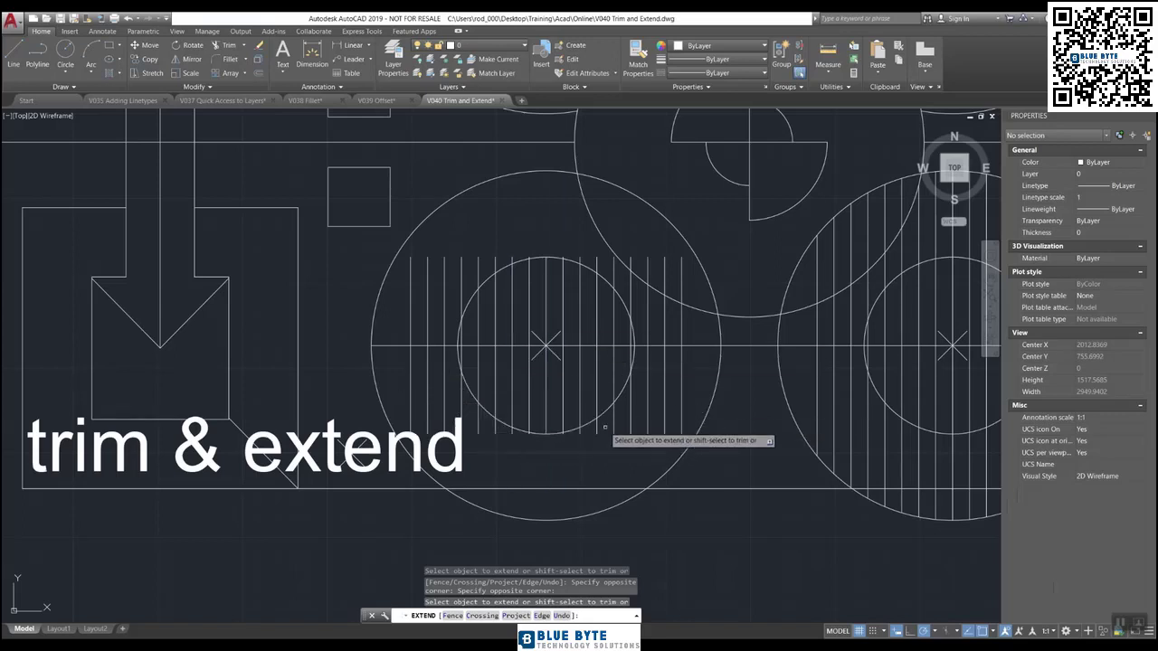
{"action": "left_click", "coordinate": [689, 415]}
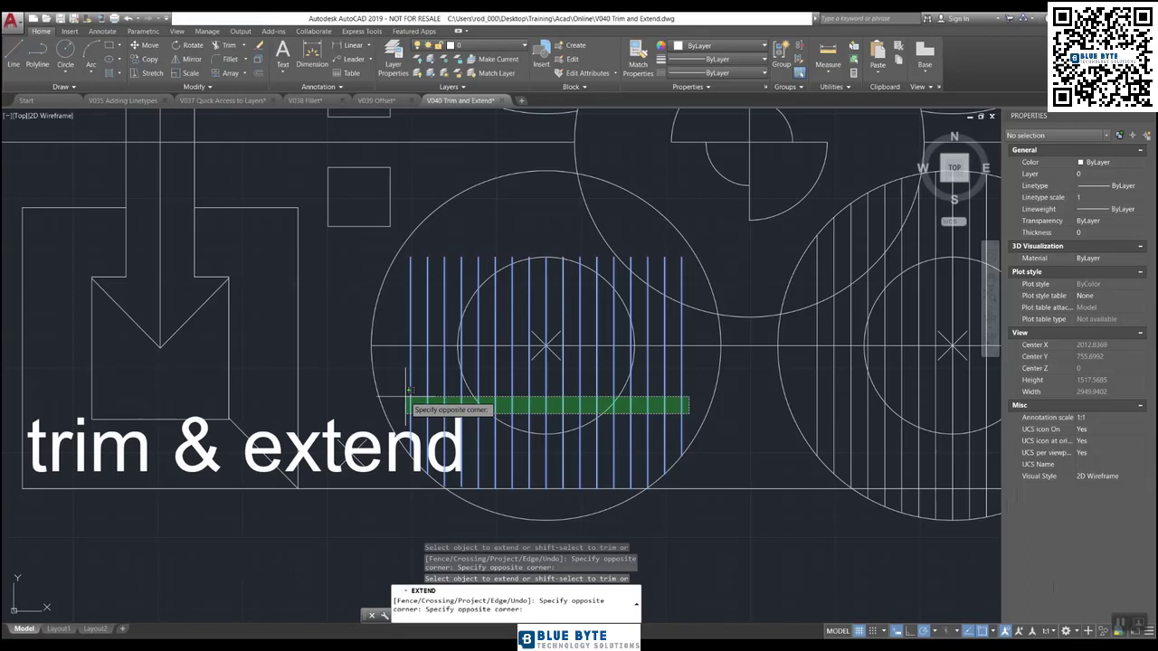
{"action": "left_click", "coordinate": [409, 391]}
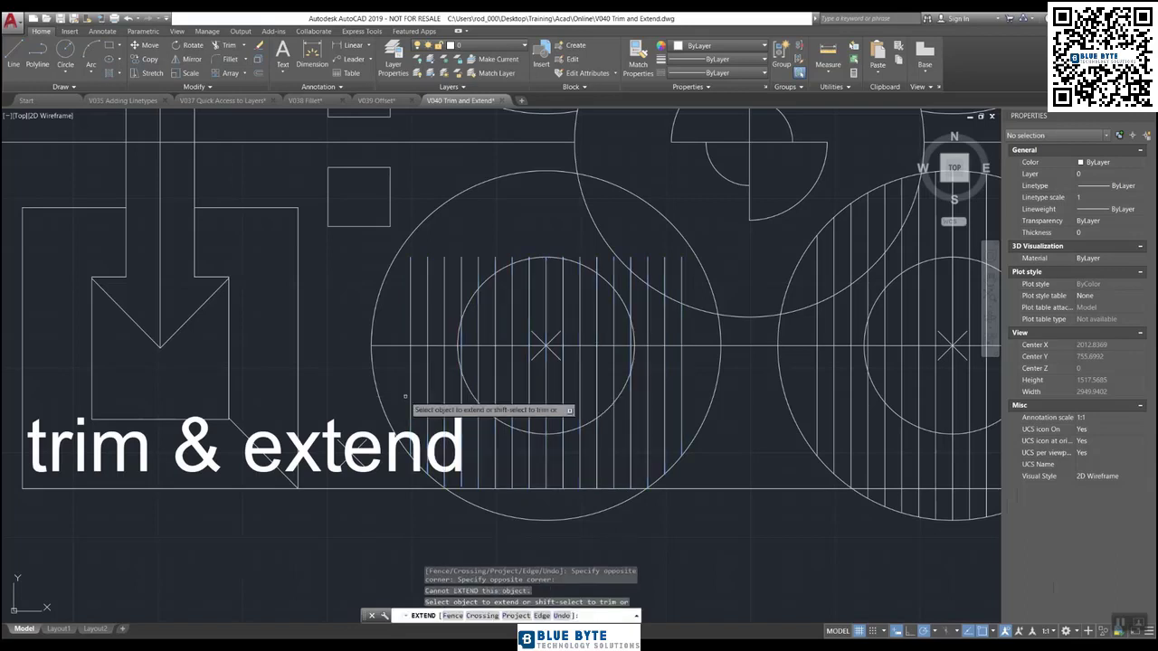
{"action": "left_click", "coordinate": [638, 474]}
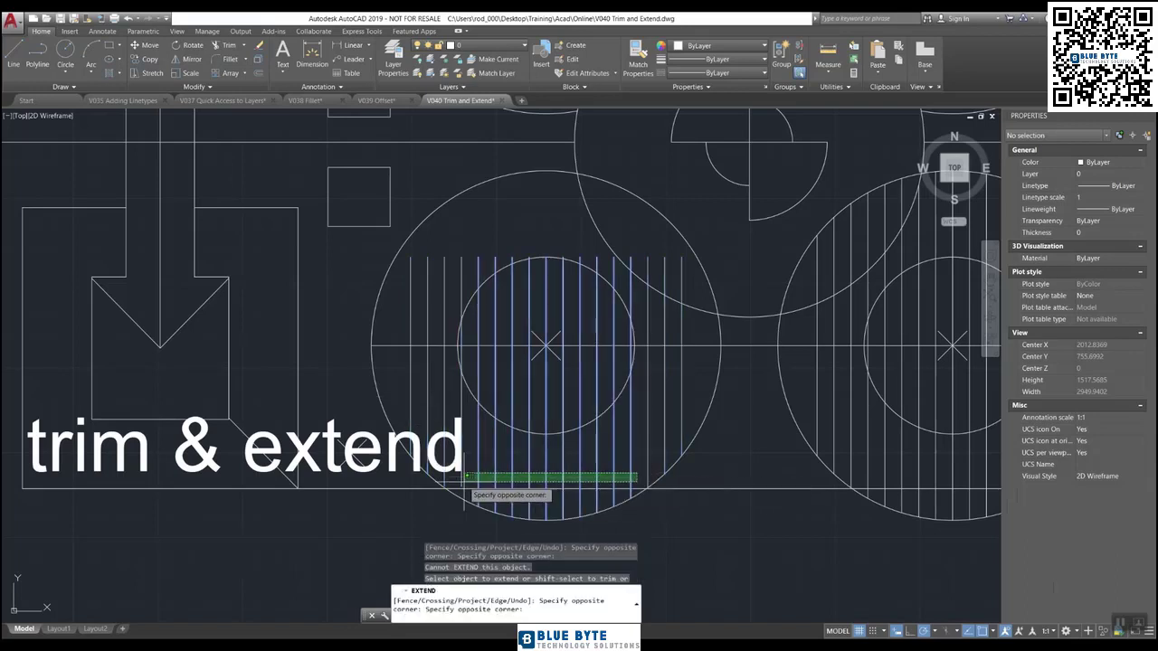
{"action": "left_click", "coordinate": [465, 484]}
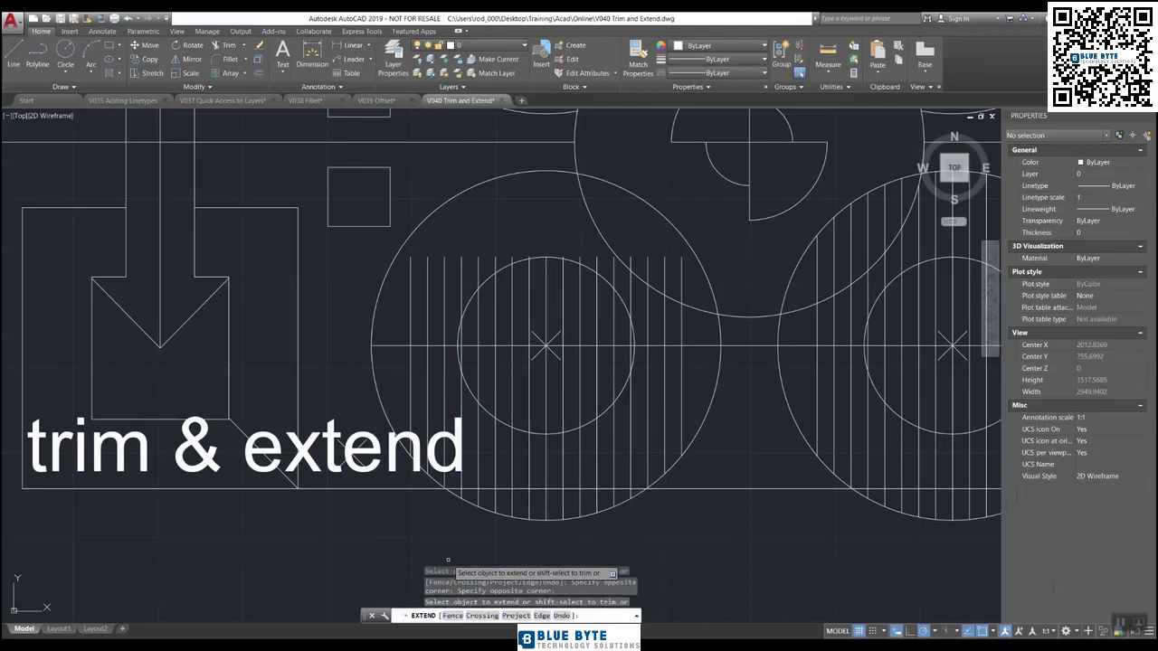
- Extend the vertical lines in the lower-left circle pair upward to the large outer circle, including those stopped by the central circle
{"action": "scroll", "coordinate": [470, 543], "scroll_direction": "down", "scroll_amount": 2}
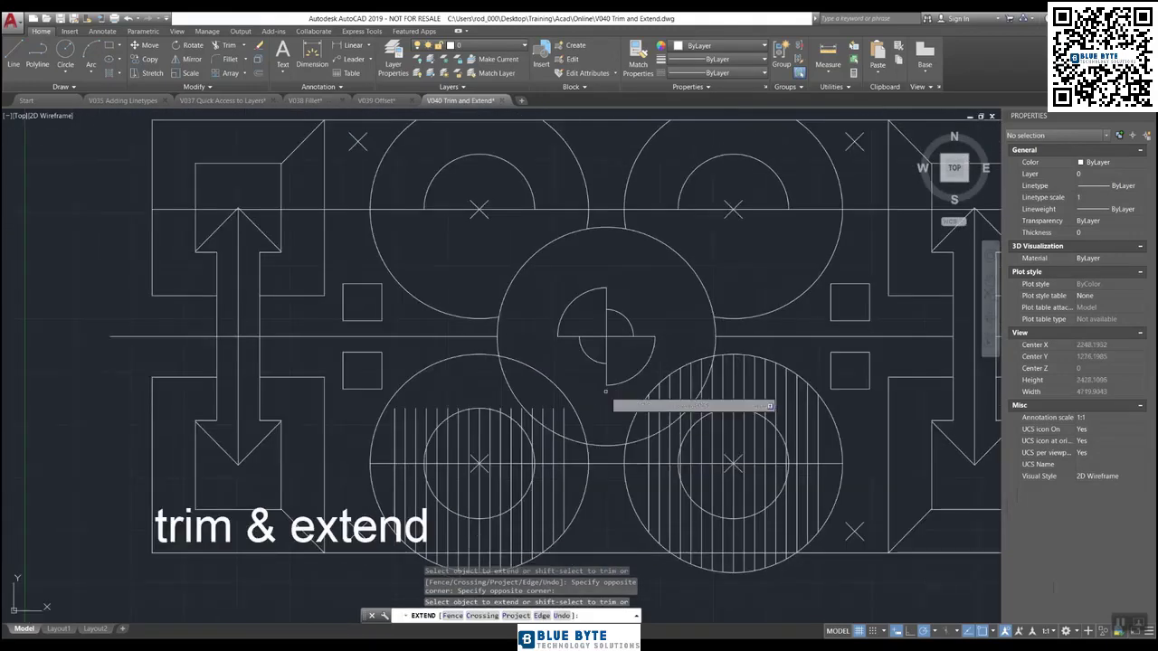
{"action": "left_click", "coordinate": [547, 413]}
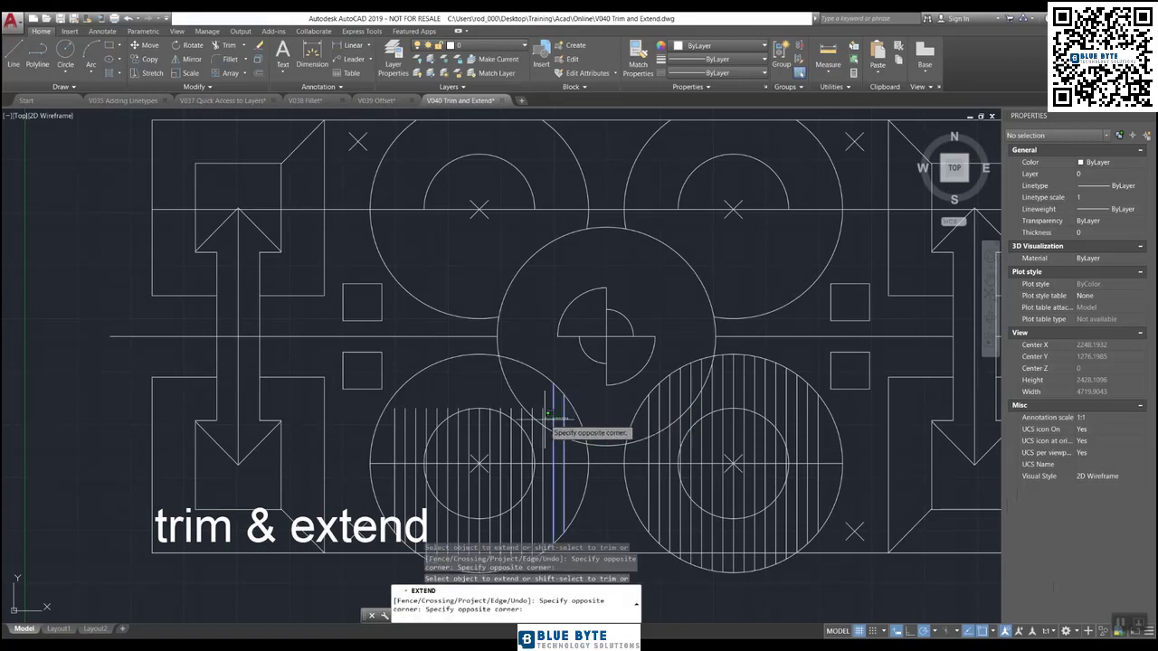
{"action": "left_click", "coordinate": [392, 426]}
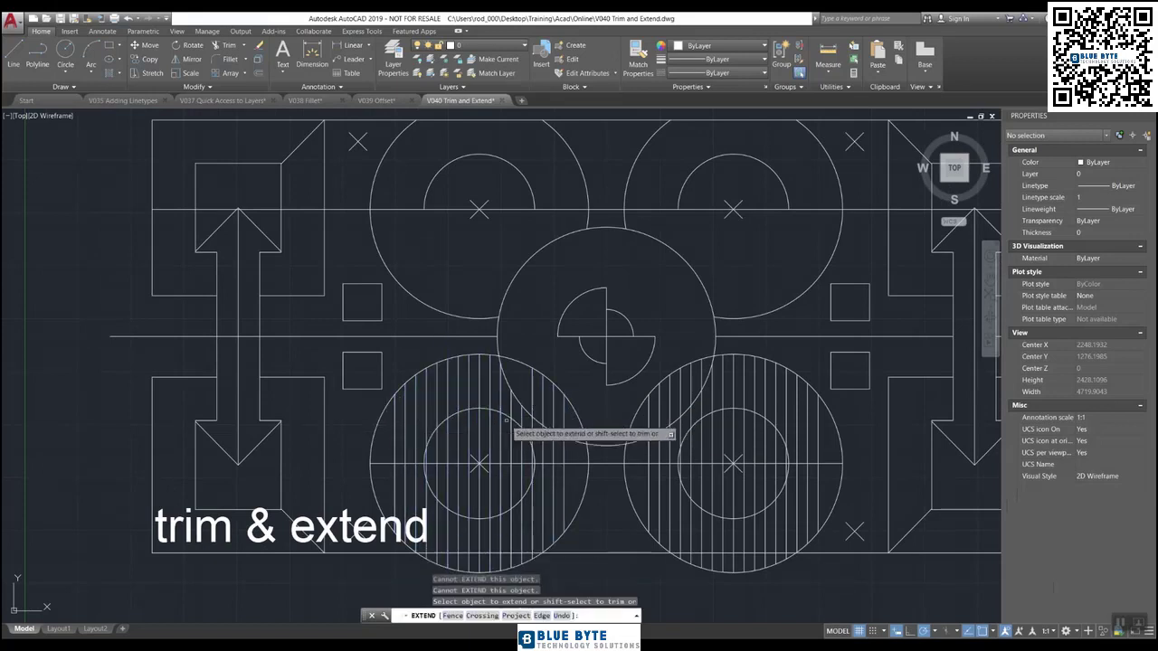
{"action": "scroll", "coordinate": [507, 421], "scroll_direction": "up", "scroll_amount": 4}
{"action": "left_click", "coordinate": [524, 407]}
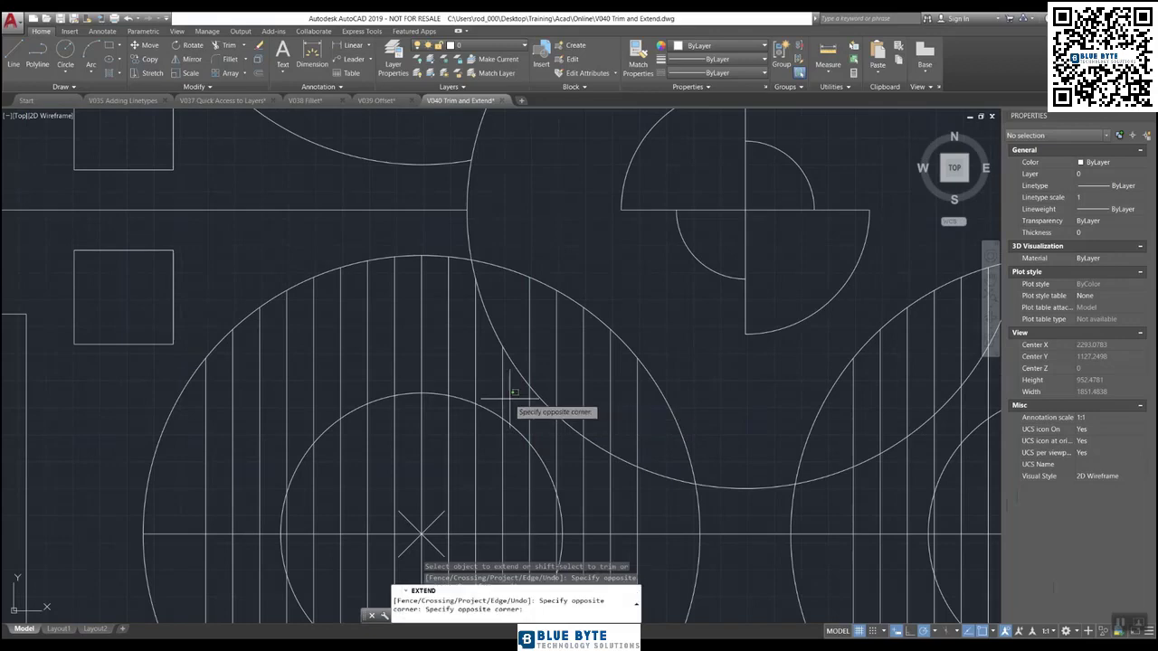
{"action": "left_click", "coordinate": [511, 395]}
{"action": "scroll", "coordinate": [505, 405], "scroll_direction": "down", "scroll_amount": 4}
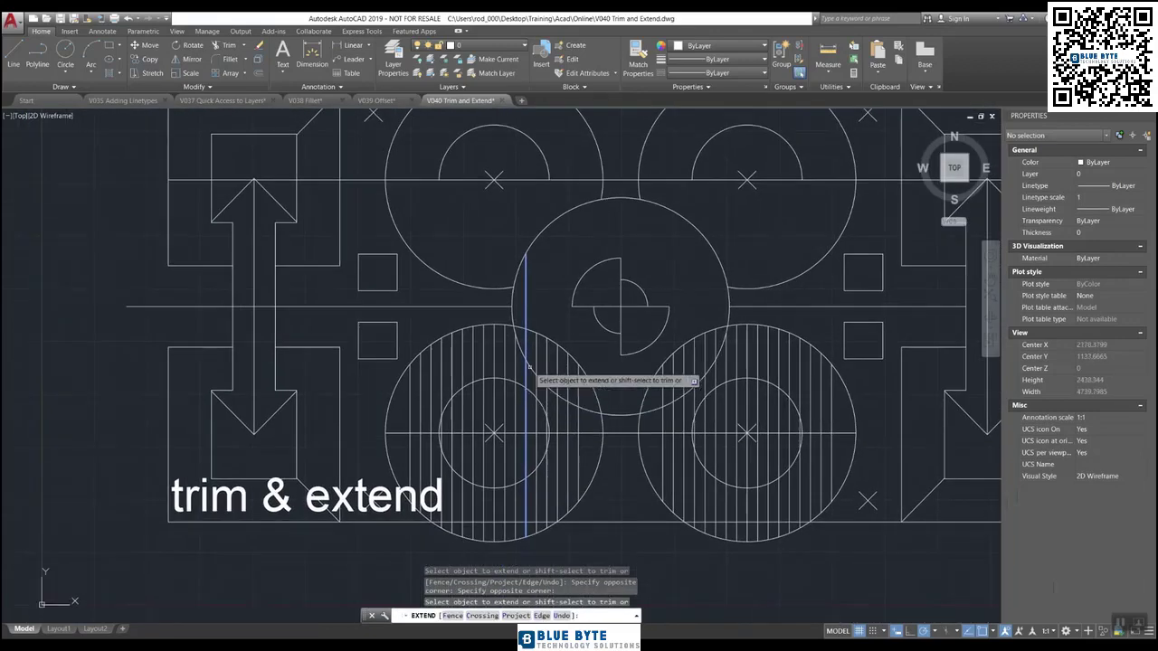
{"action": "scroll", "coordinate": [588, 472], "scroll_direction": "down", "scroll_amount": 2}
{"action": "mouse_move", "coordinate": [587, 472]}
{"action": "middle_mouse_down"}
{"action": "mouse_move", "coordinate": [528, 466]}
{"action": "mouse_move", "coordinate": [498, 420]}
{"action": "mouse_move", "coordinate": [492, 458]}
{"action": "middle_mouse_up"}
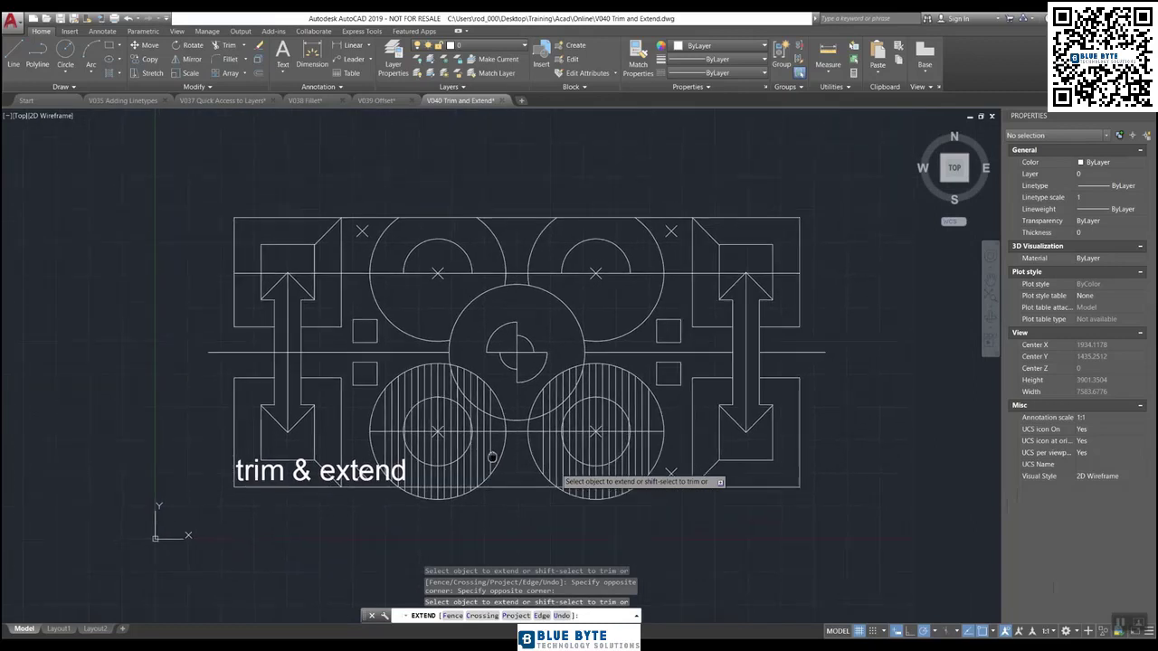
{"action": "scroll", "coordinate": [492, 457], "scroll_direction": "down", "scroll_amount": 2}
{"action": "scroll", "coordinate": [506, 499], "scroll_direction": "up", "scroll_amount": 2}
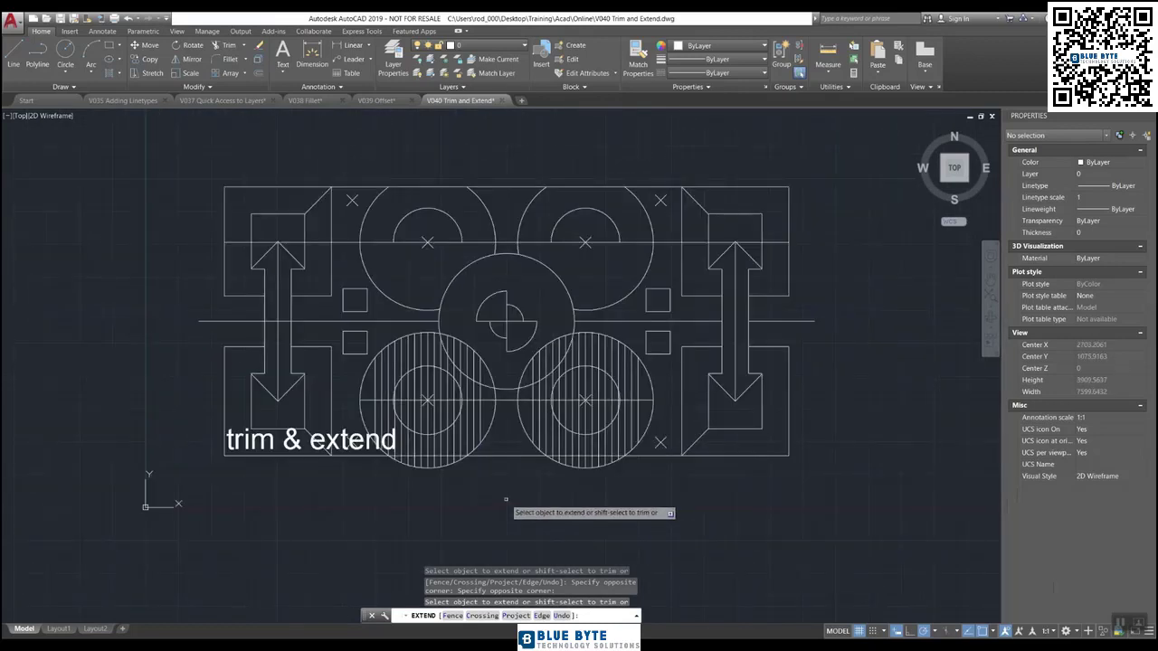
{"action": "key", "text": "Return"}
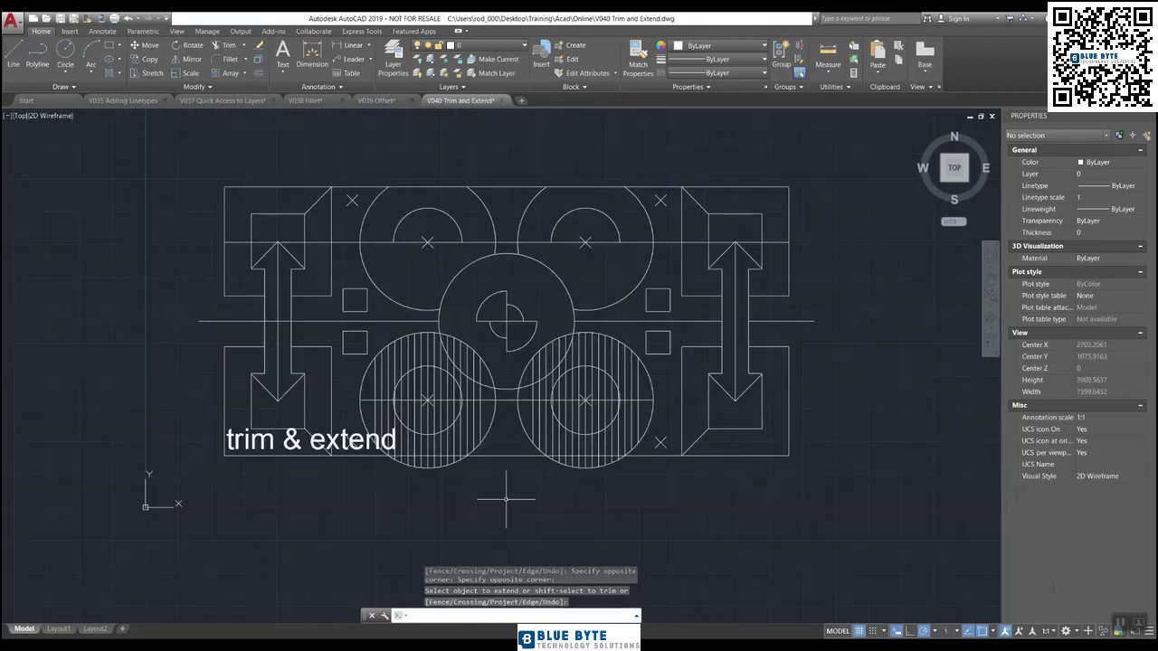
- Trim the upper horizontal line between the upper-right large circle and the upper-right outer square, using both shapes as cutting edges
{"action": "type", "text": "z"}
{"action": "key", "text": "Return"}
{"action": "type", "text": "e"}
{"action": "key", "text": "Return"}
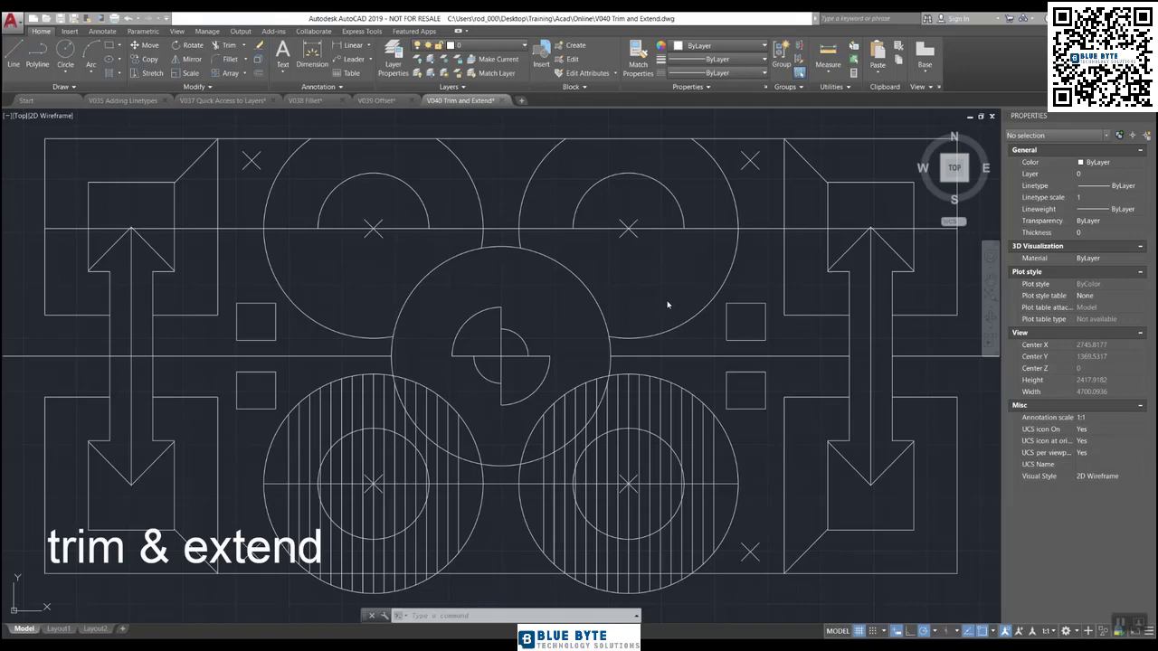
{"action": "type", "text": "r"}
{"action": "key", "text": "Return"}
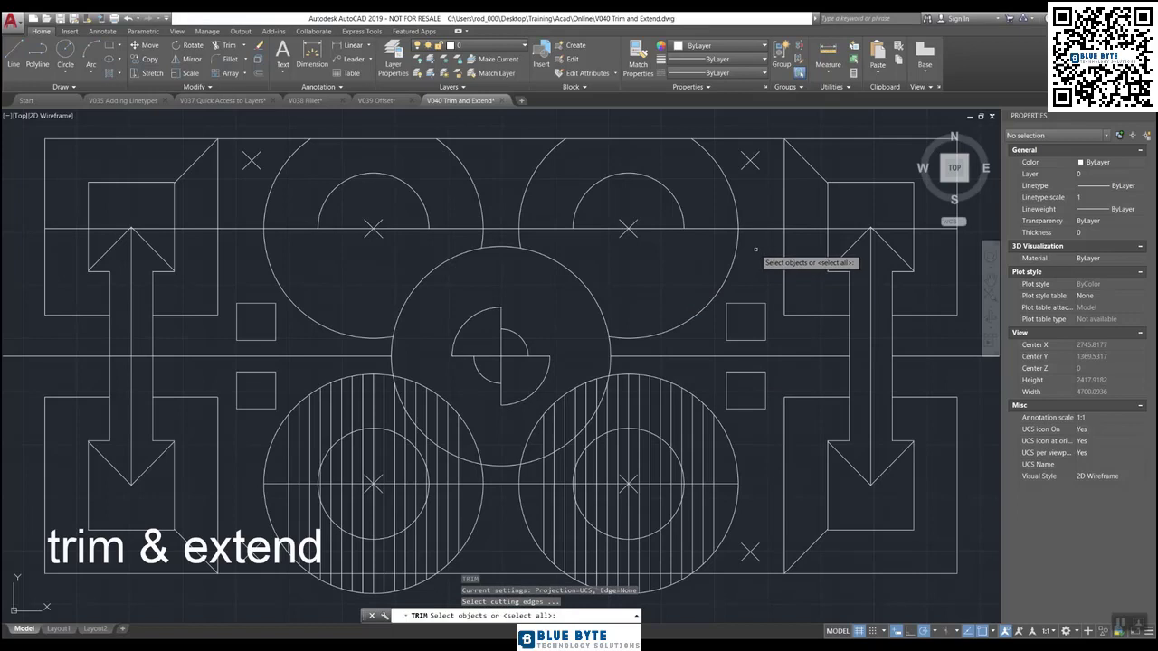
{"action": "left_click", "coordinate": [794, 237]}
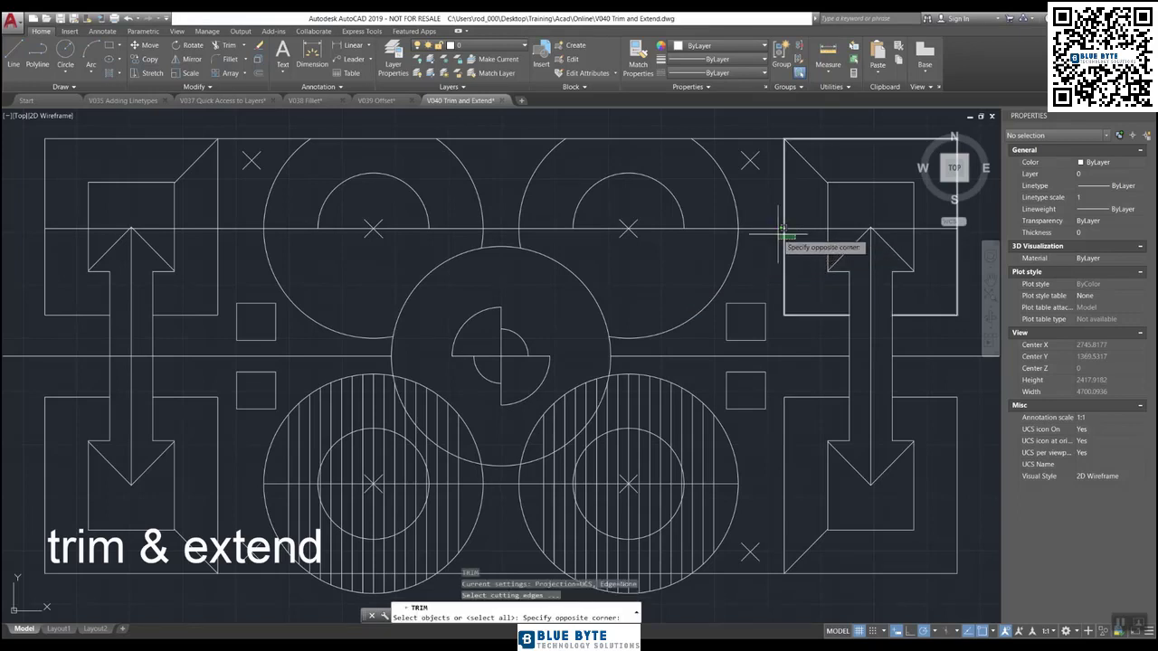
{"action": "left_click", "coordinate": [779, 233]}
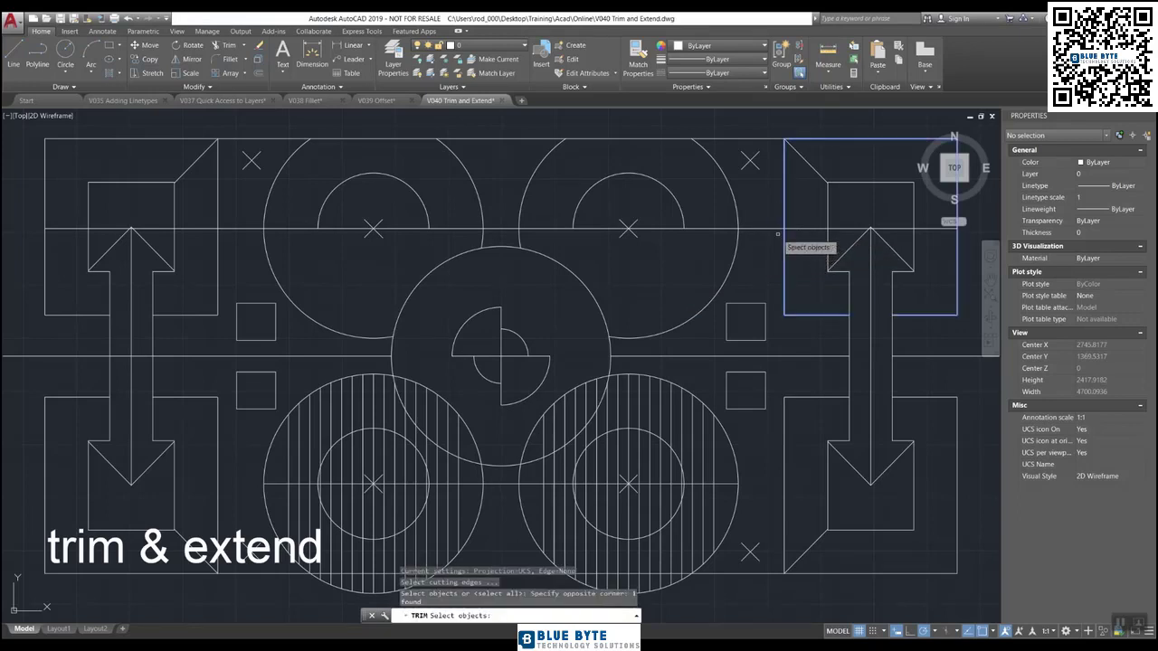
{"action": "left_click", "coordinate": [753, 241]}
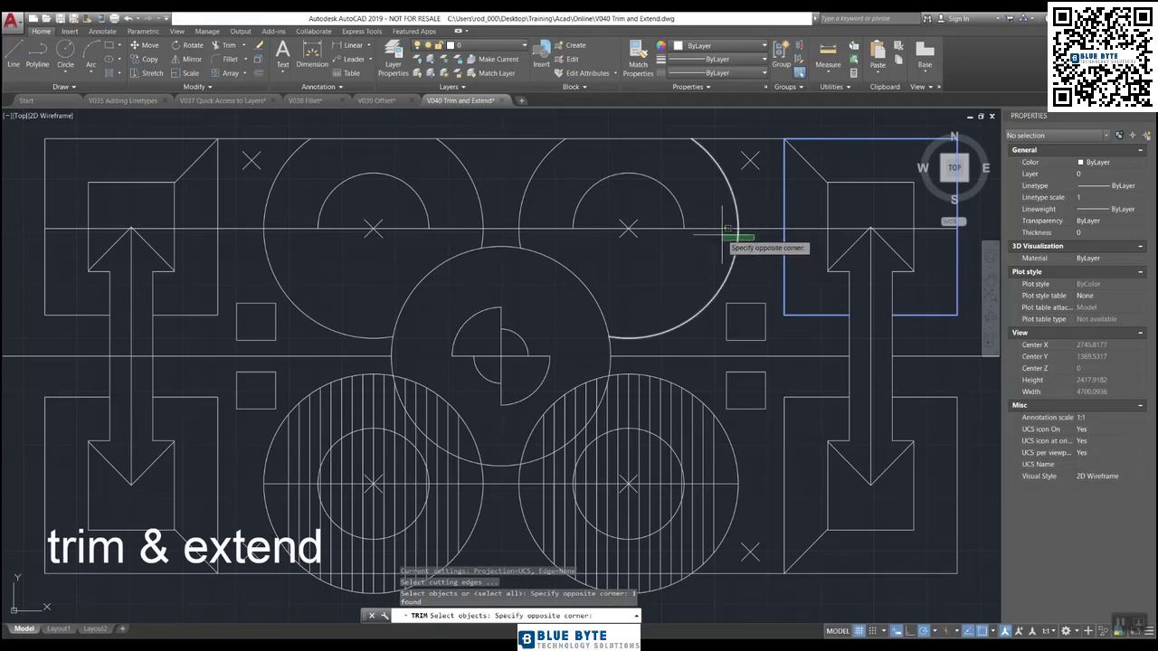
{"action": "left_click", "coordinate": [725, 228]}
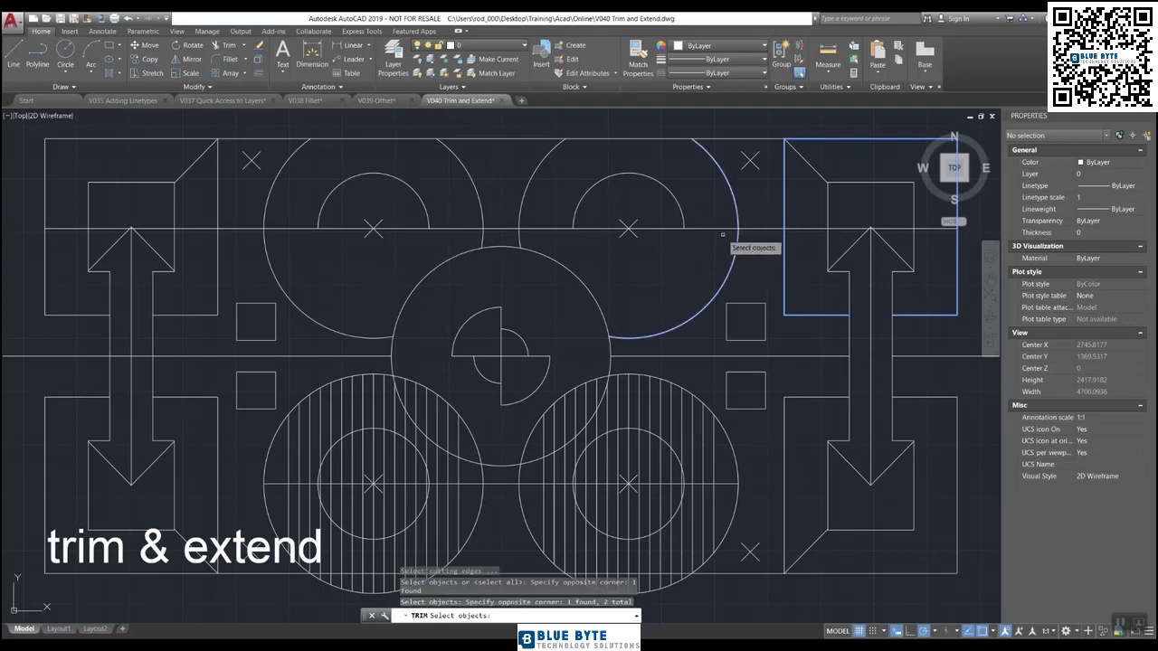
{"action": "key", "text": "Return"}
{"action": "left_click", "coordinate": [771, 231]}
{"action": "left_click", "coordinate": [760, 221]}
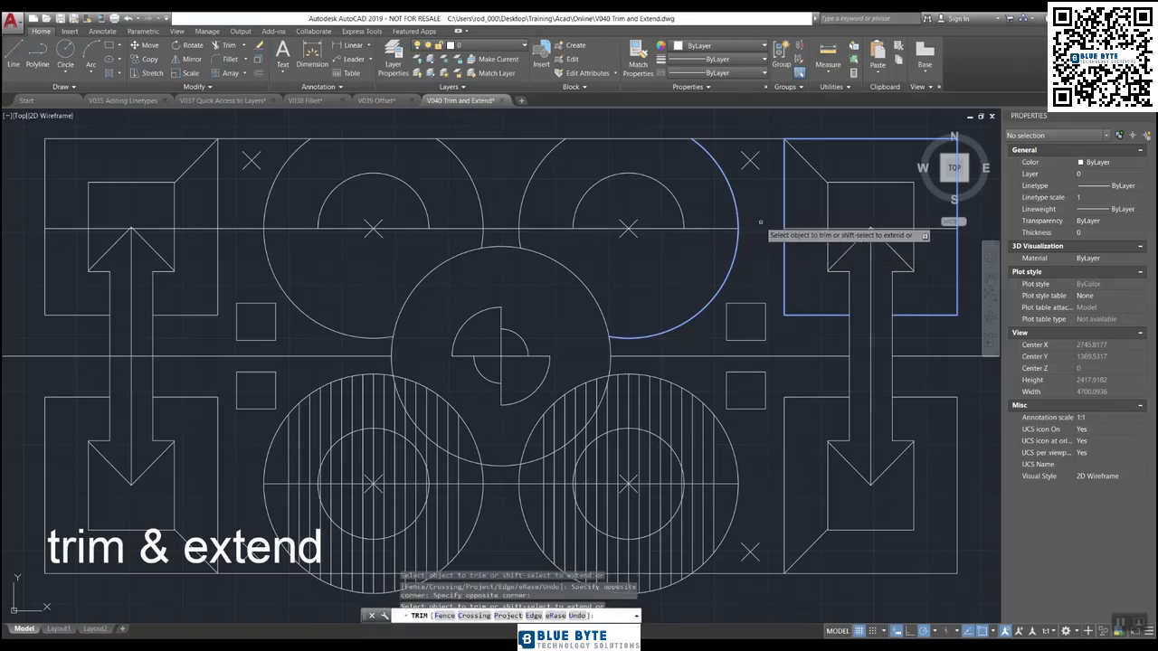
{"action": "left_click", "coordinate": [755, 278]}
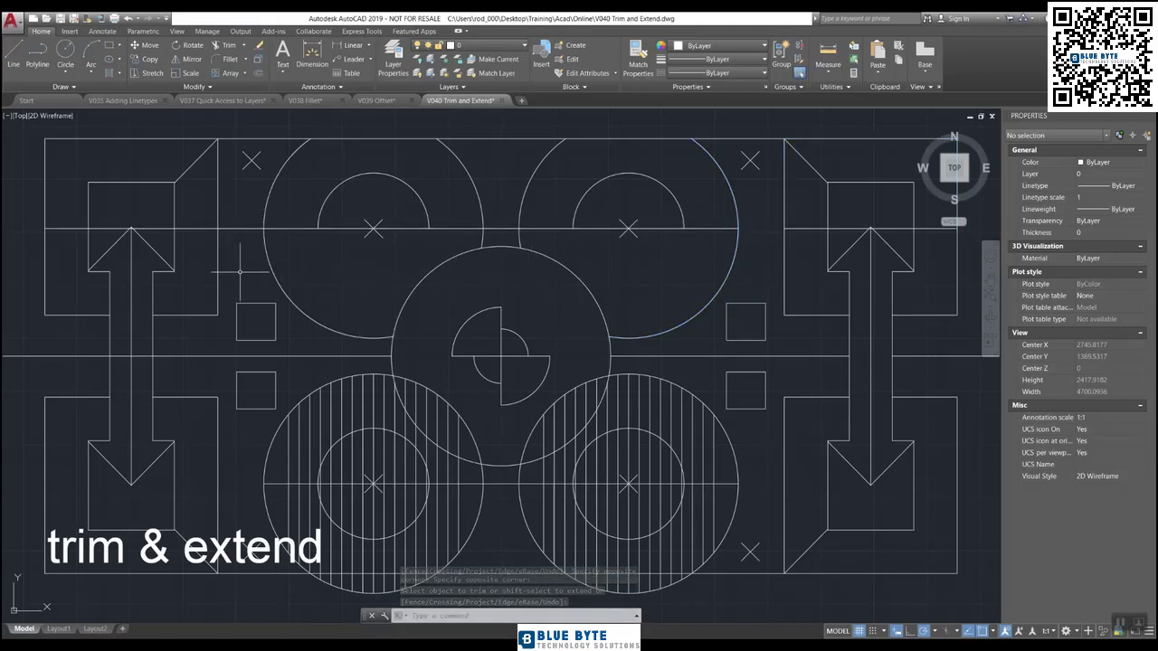
- Trim the upper horizontal line between the upper-left outer square and the upper-left large circle, using both shapes as cutting edges
{"action": "type", "text": "tr"}
{"action": "key", "text": "Return"}
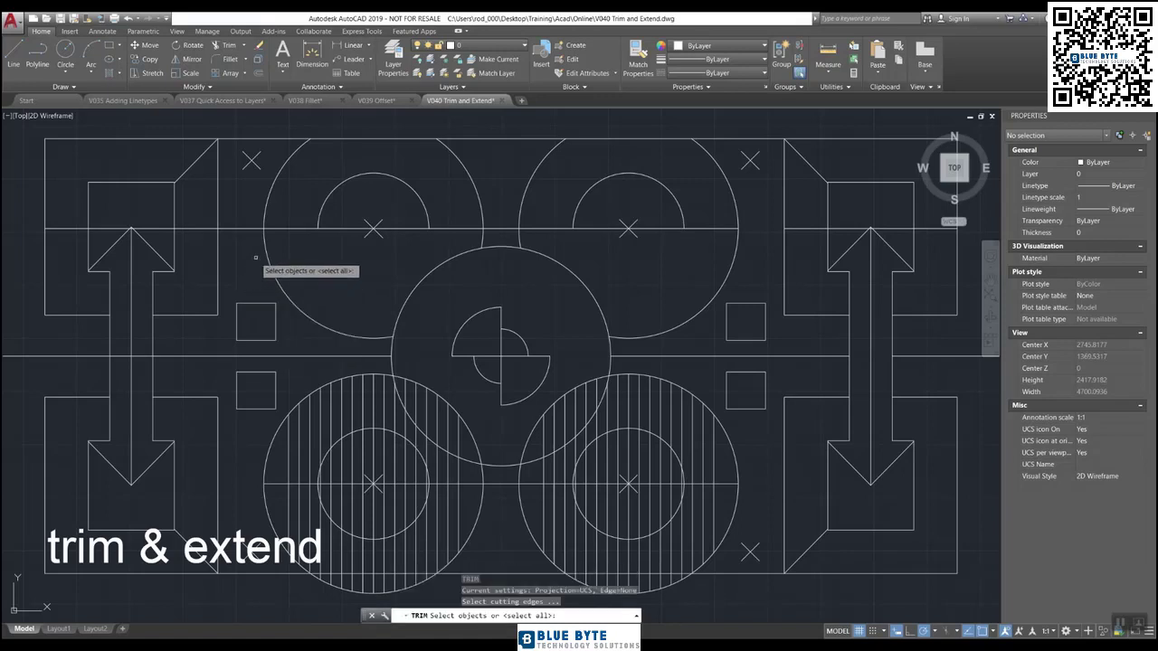
{"action": "left_click", "coordinate": [288, 209]}
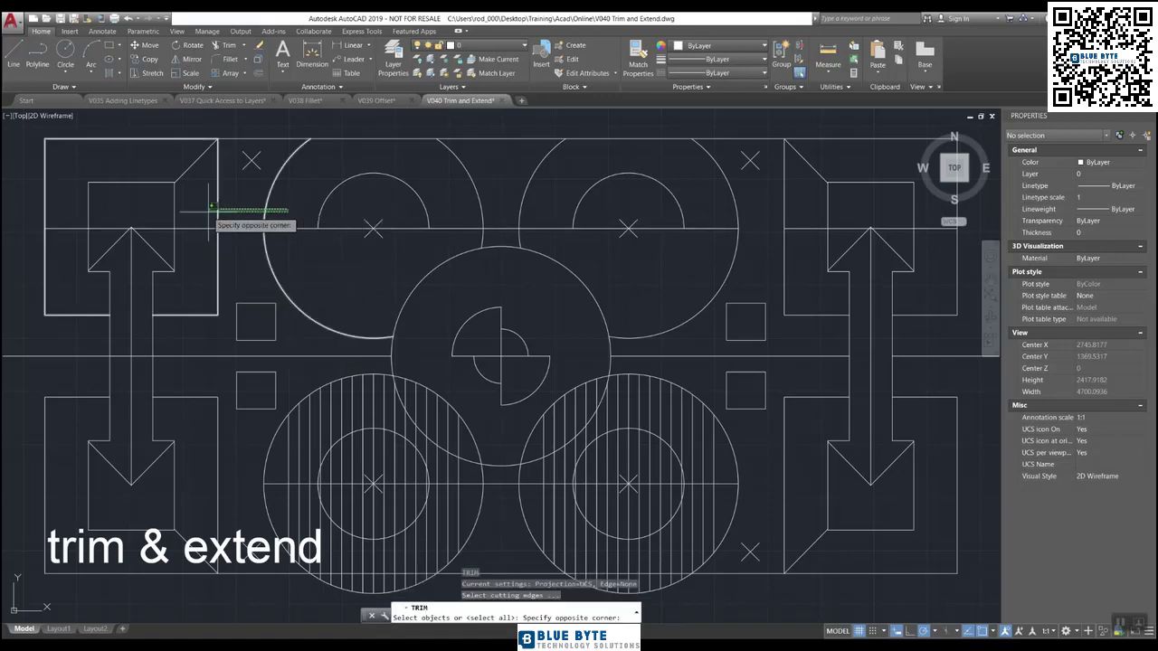
{"action": "left_click", "coordinate": [210, 210]}
{"action": "key", "text": "Return"}
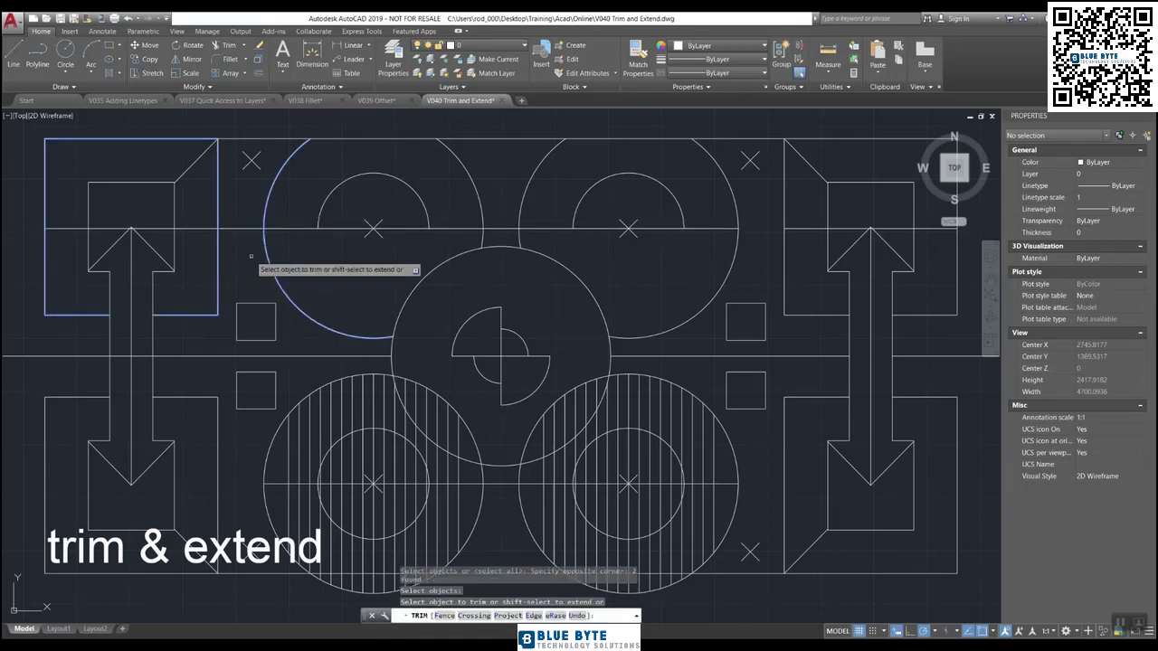
{"action": "left_click", "coordinate": [246, 206]}
{"action": "left_click", "coordinate": [230, 251]}
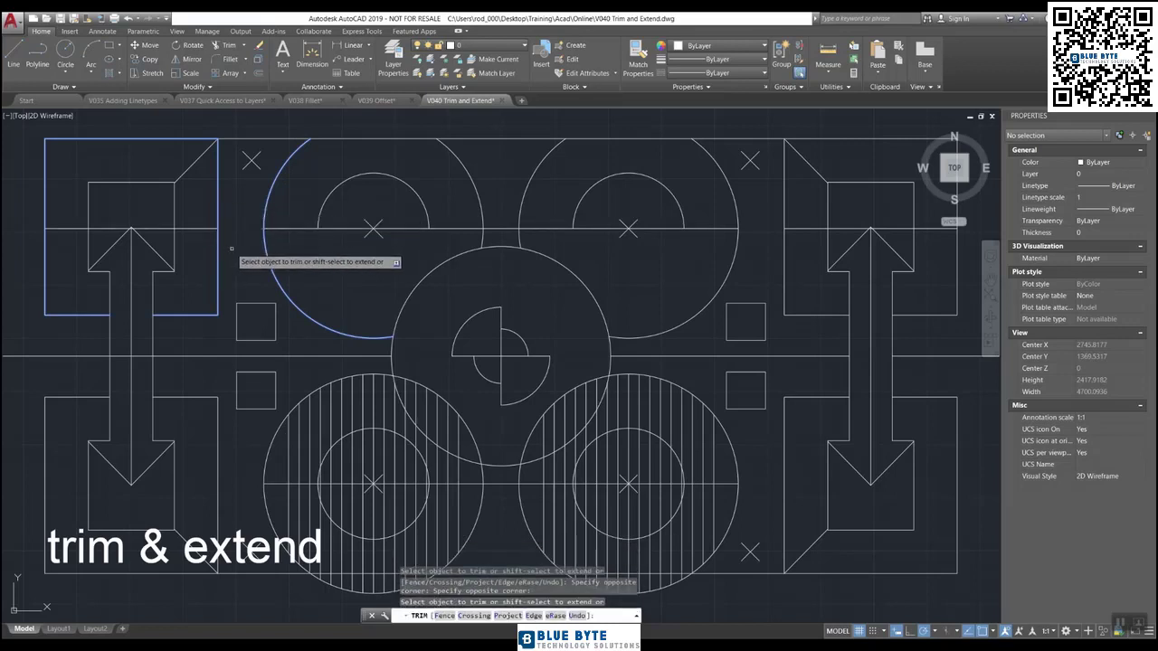
{"action": "key", "text": "Return"}
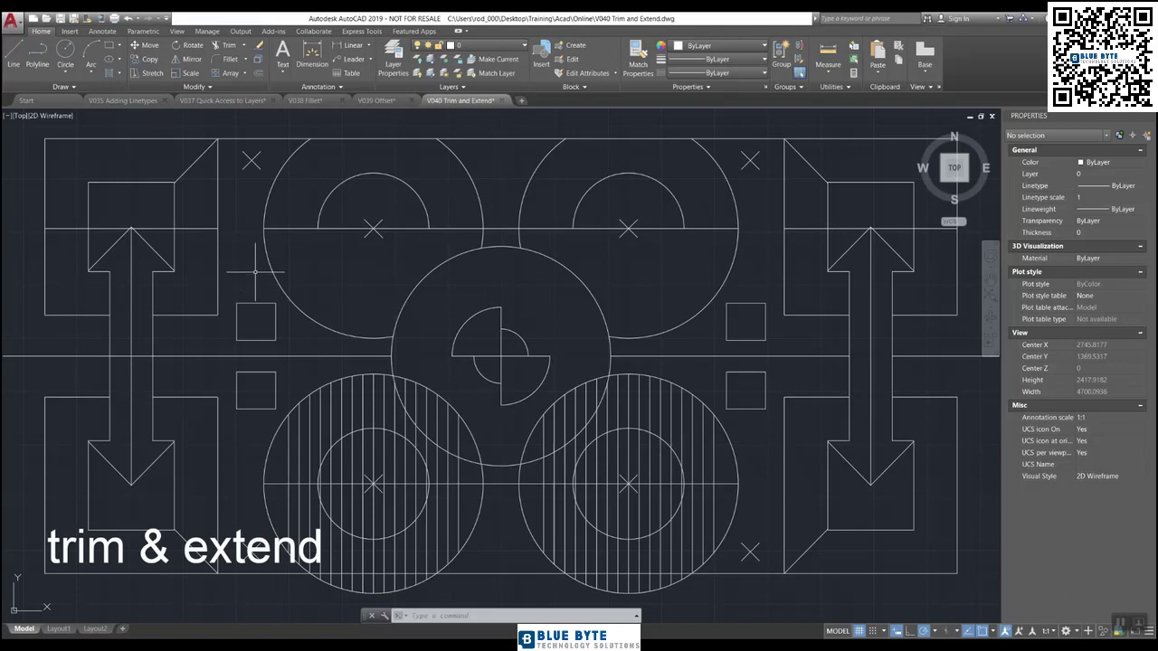
- Trim the top border, upper horizontal line and central circle's arc where they cross the gap between the two upper large circles
{"action": "type", "text": "tr"}
{"action": "key", "text": "Return"}
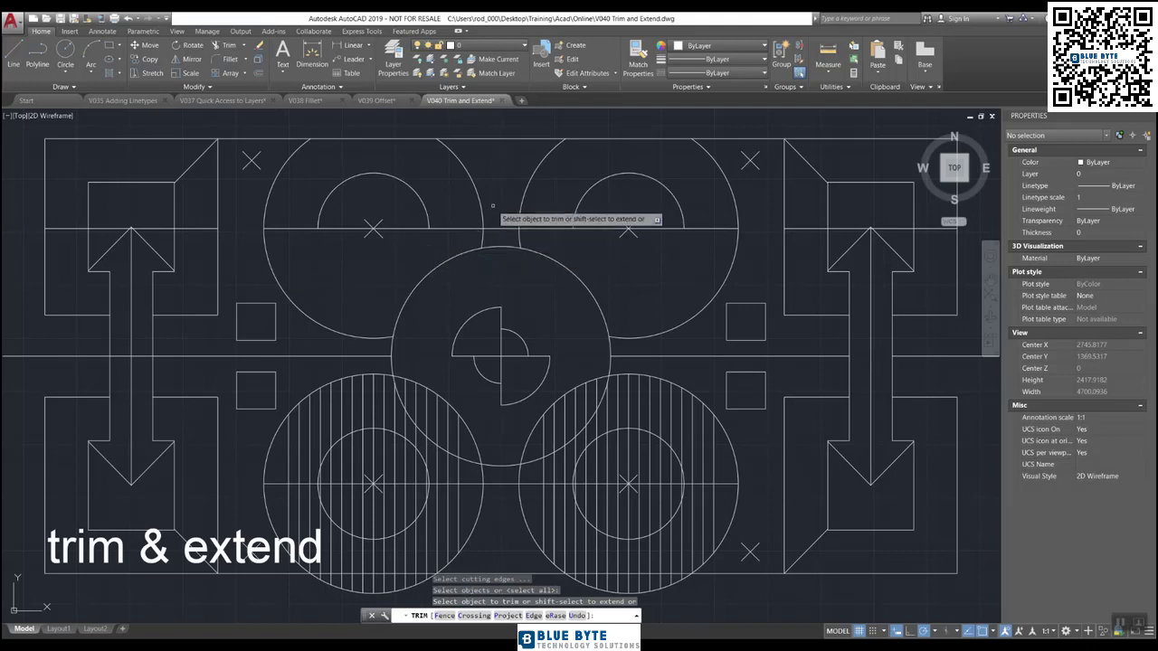
{"action": "left_click", "coordinate": [505, 129]}
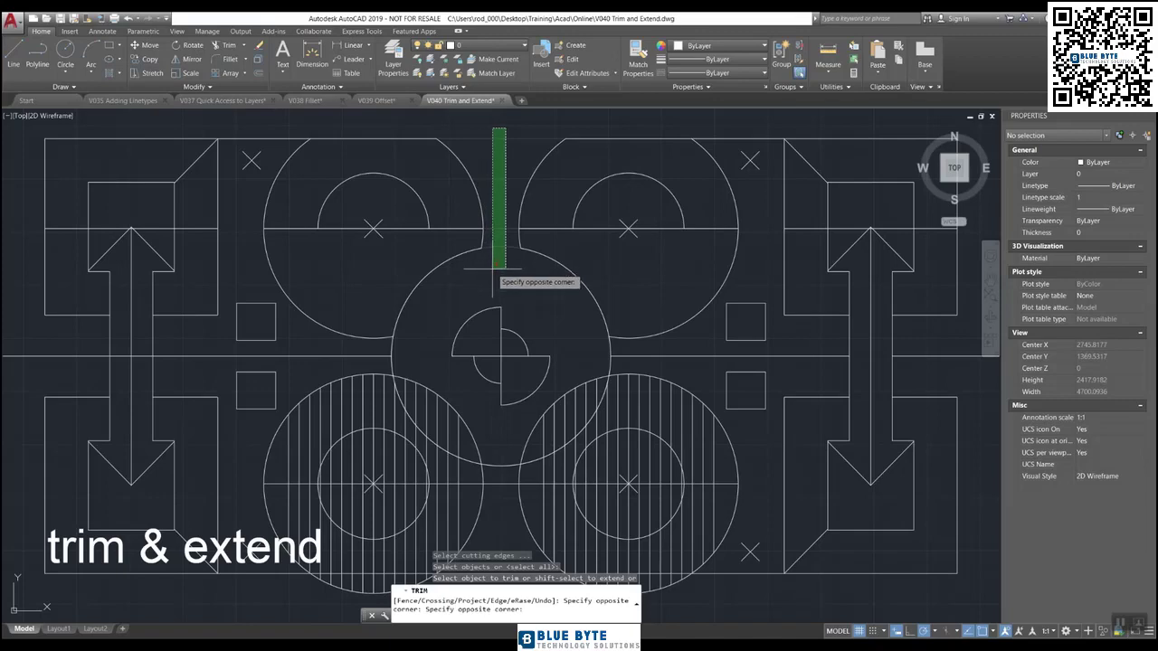
{"action": "left_click", "coordinate": [494, 268]}
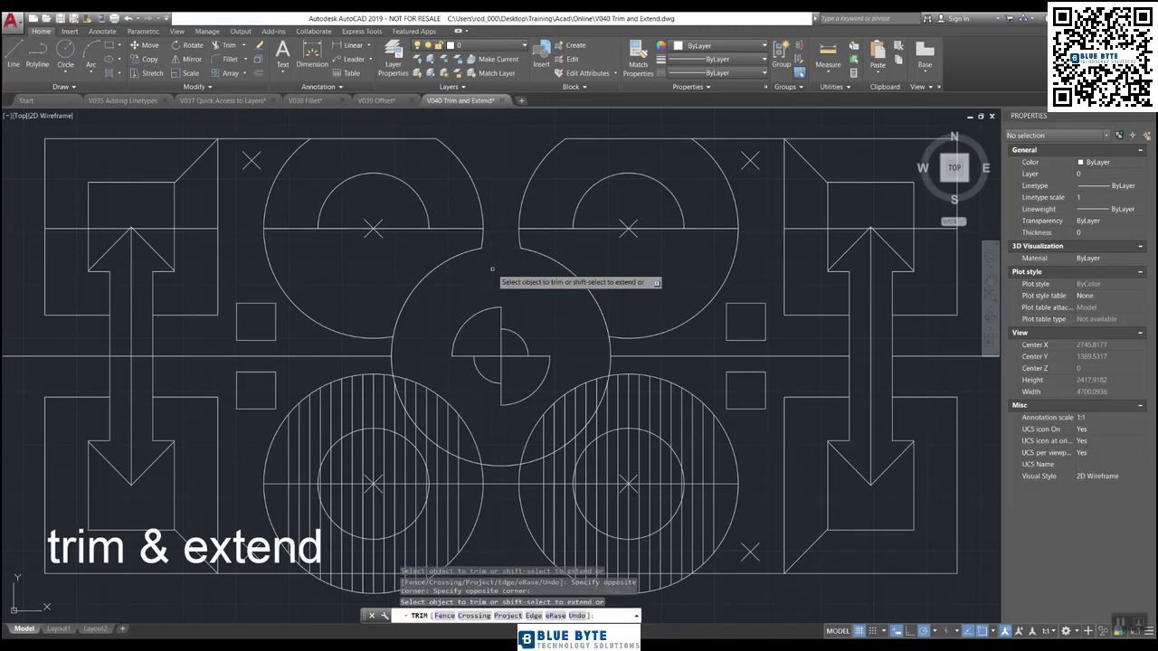
- Trim the central circle's arc, horizontal line and bottom border where they cross the gap between the two lower large circles
{"action": "scroll", "coordinate": [494, 398], "scroll_direction": "down", "scroll_amount": 2}
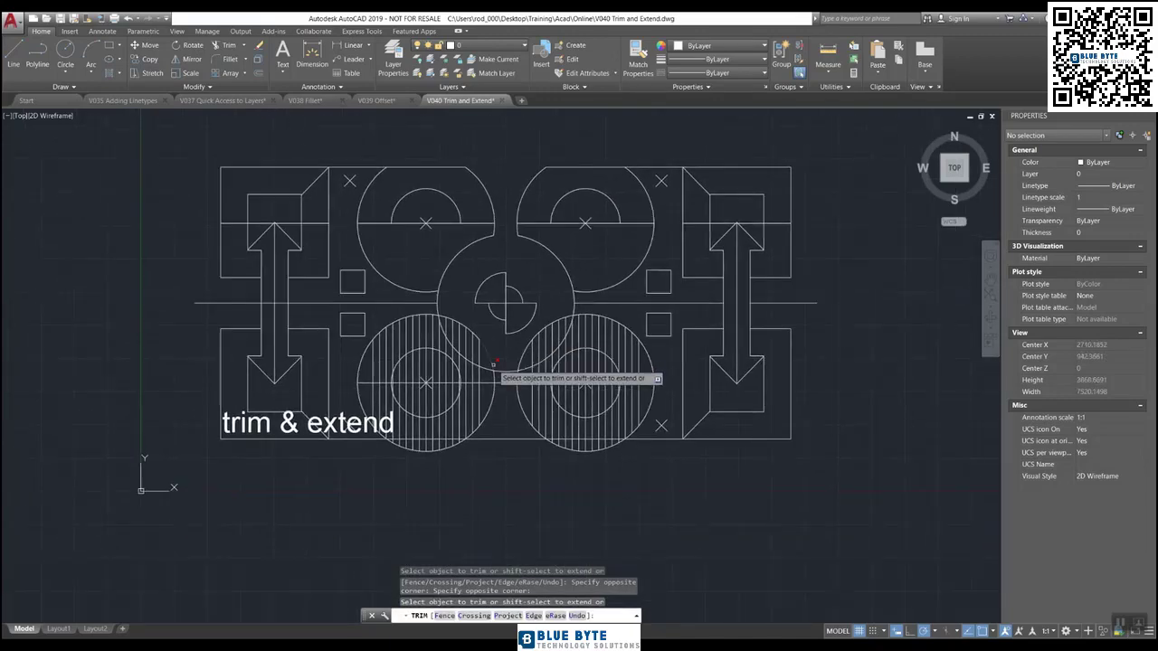
{"action": "scroll", "coordinate": [491, 415], "scroll_direction": "up", "scroll_amount": 2}
{"action": "left_click", "coordinate": [518, 331]}
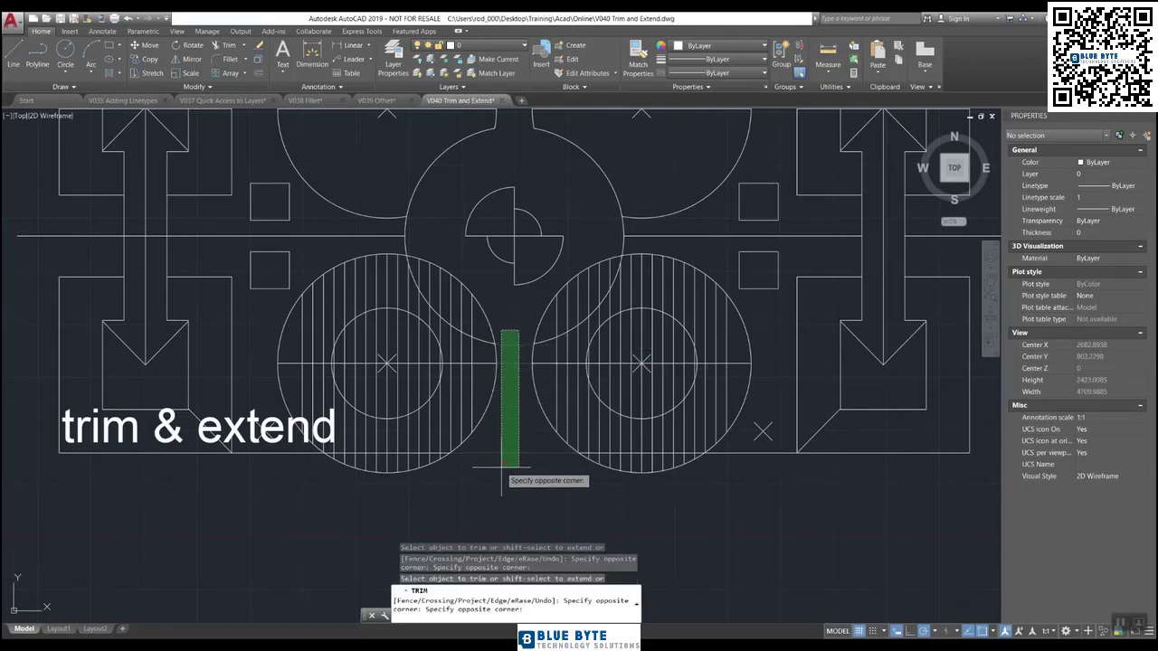
{"action": "left_click", "coordinate": [501, 467]}
{"action": "scroll", "coordinate": [499, 444], "scroll_direction": "down", "scroll_amount": 3}
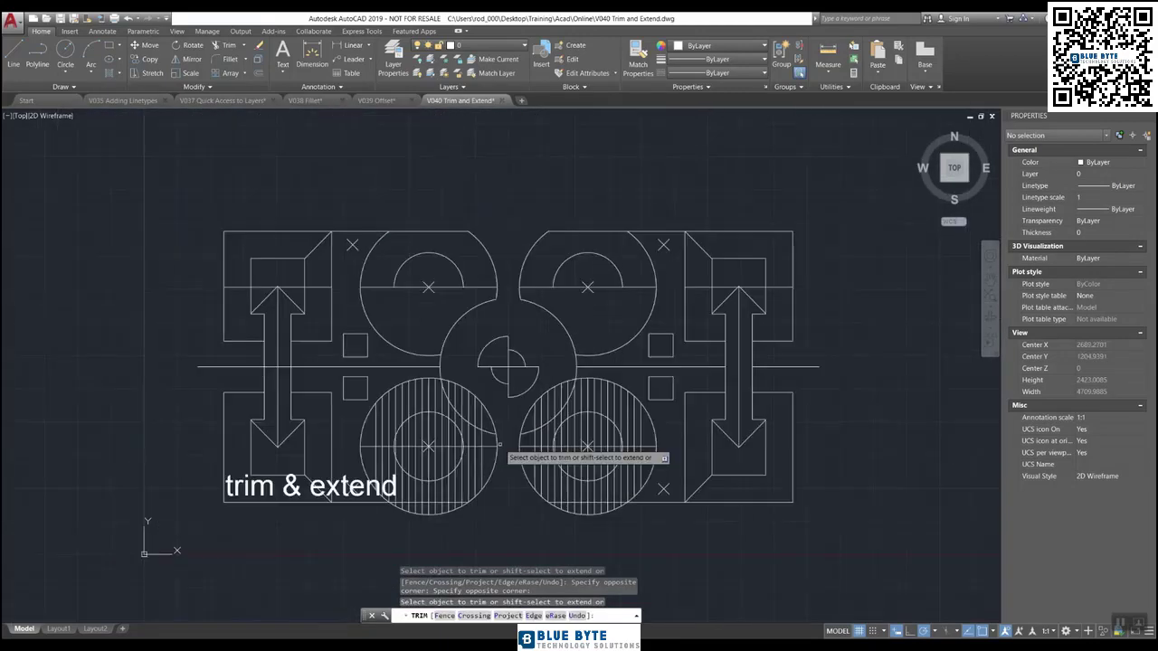
{"action": "scroll", "coordinate": [497, 432], "scroll_direction": "up", "scroll_amount": 2}
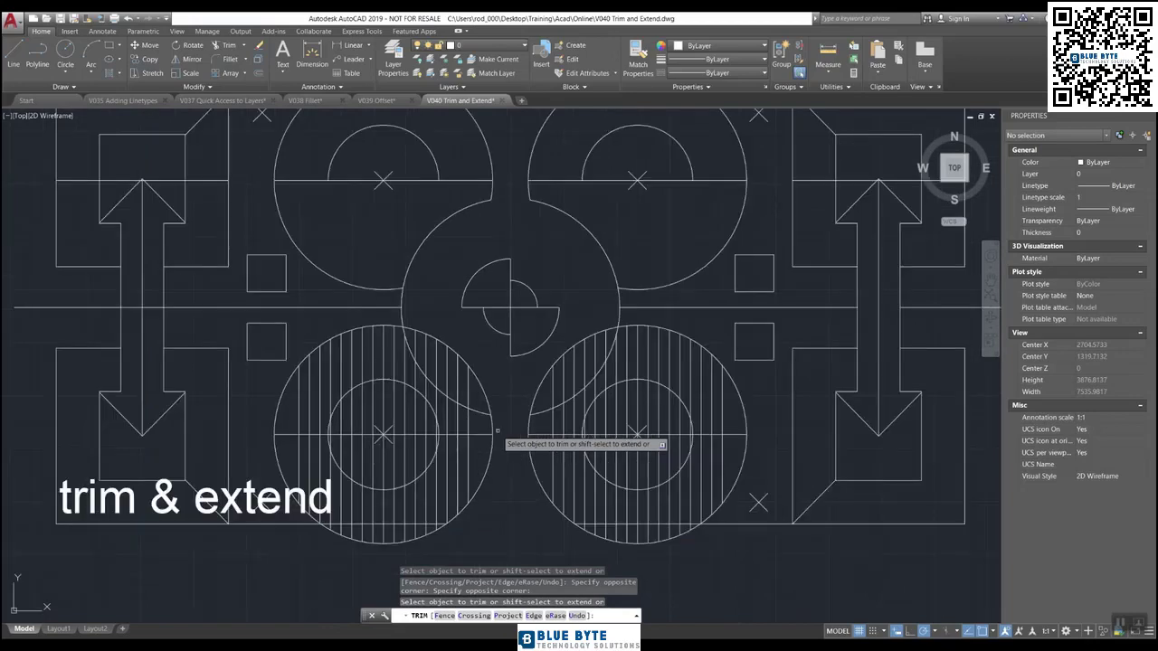
{"action": "scroll", "coordinate": [500, 444], "scroll_direction": "up", "scroll_amount": 2}
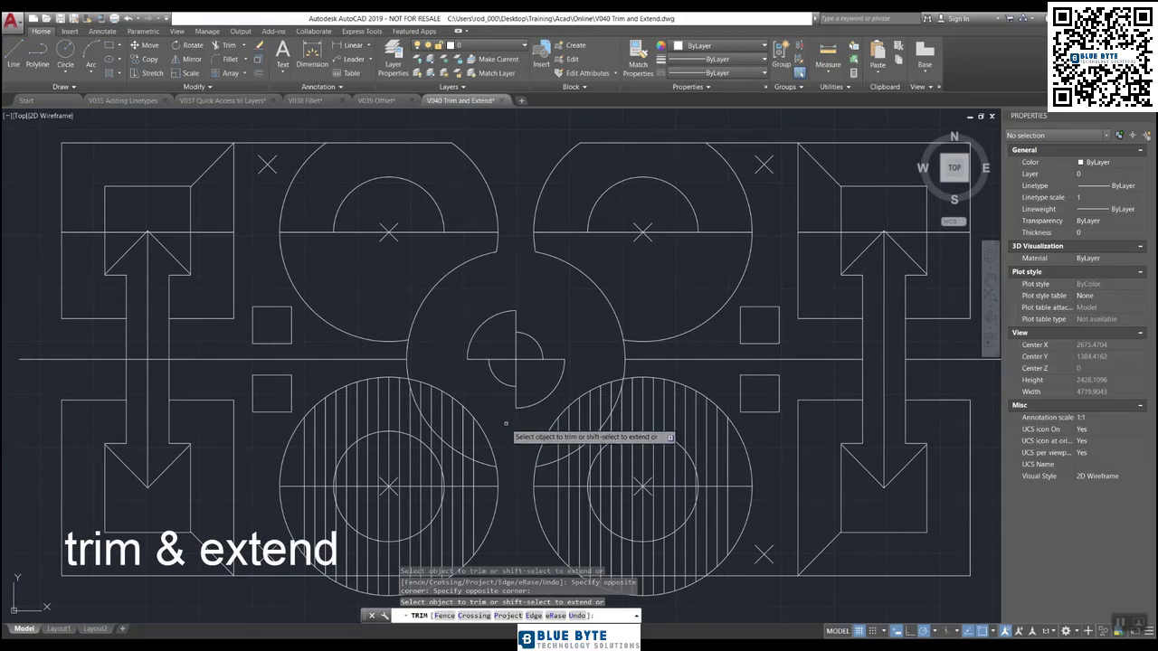
{"action": "key", "text": "Return"}
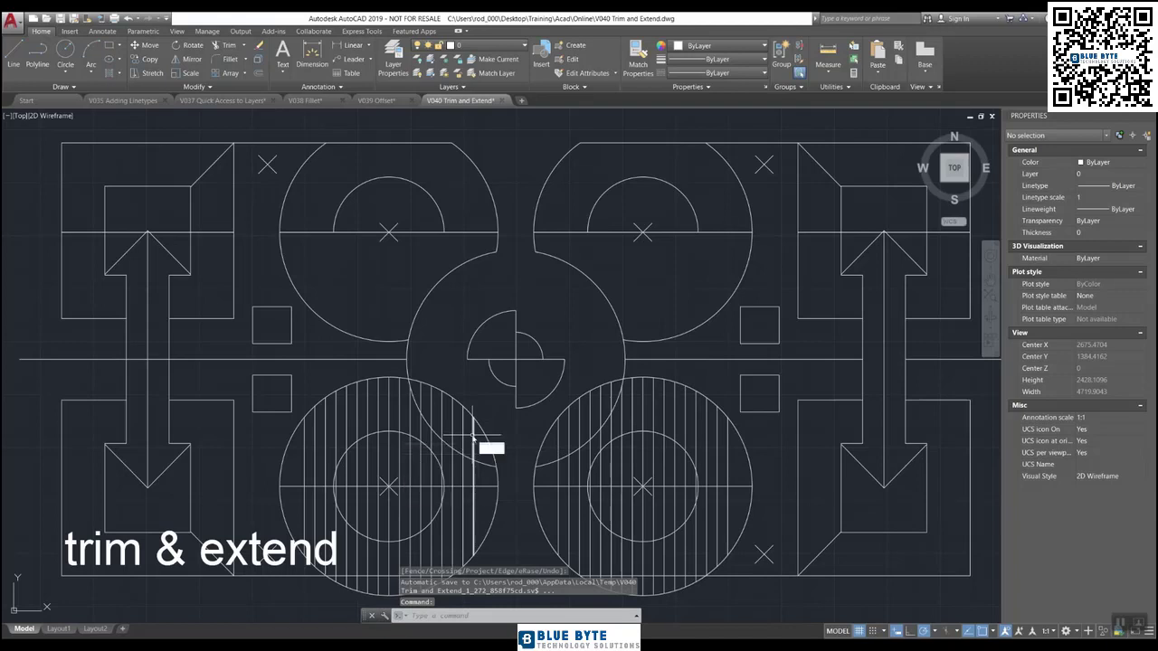
- Extend the left arrow's vertical centre line upward to the top edge of the upper-left outer square, using that square as the boundary
{"action": "key", "text": "Return"}
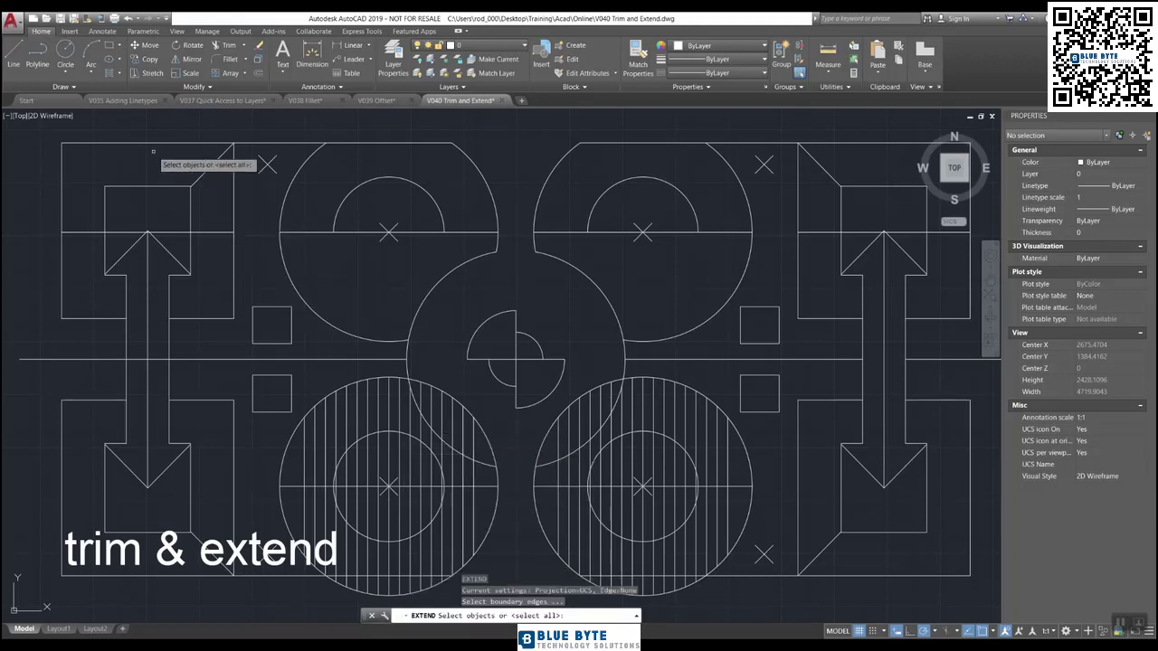
{"action": "left_click", "coordinate": [158, 142]}
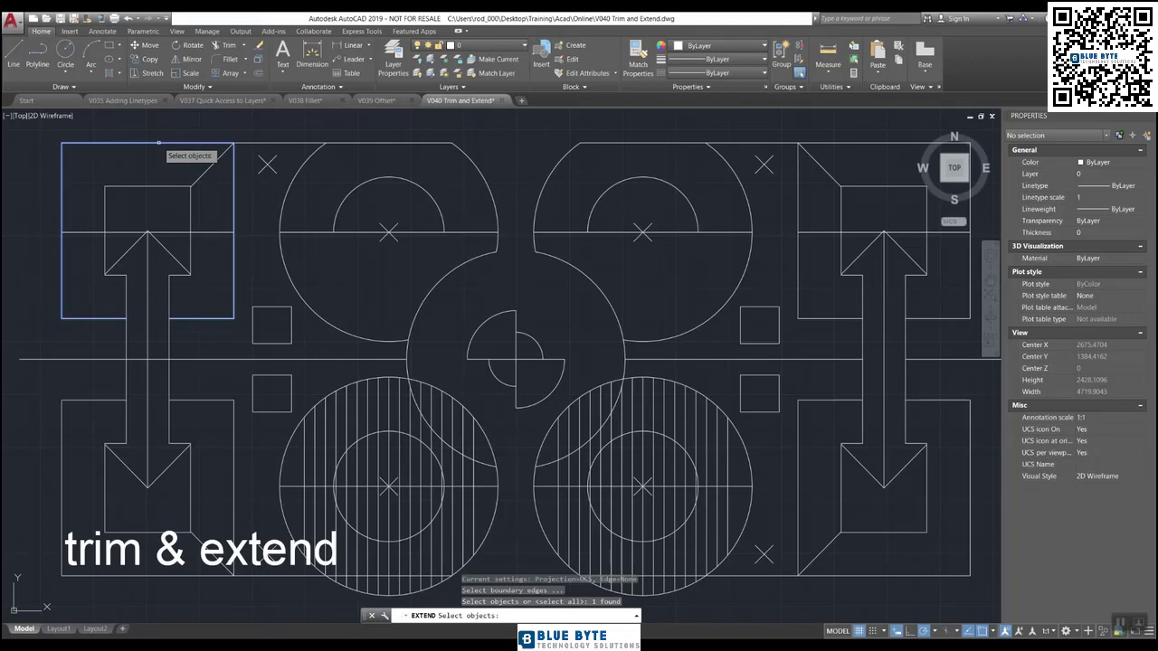
{"action": "key", "text": "Return"}
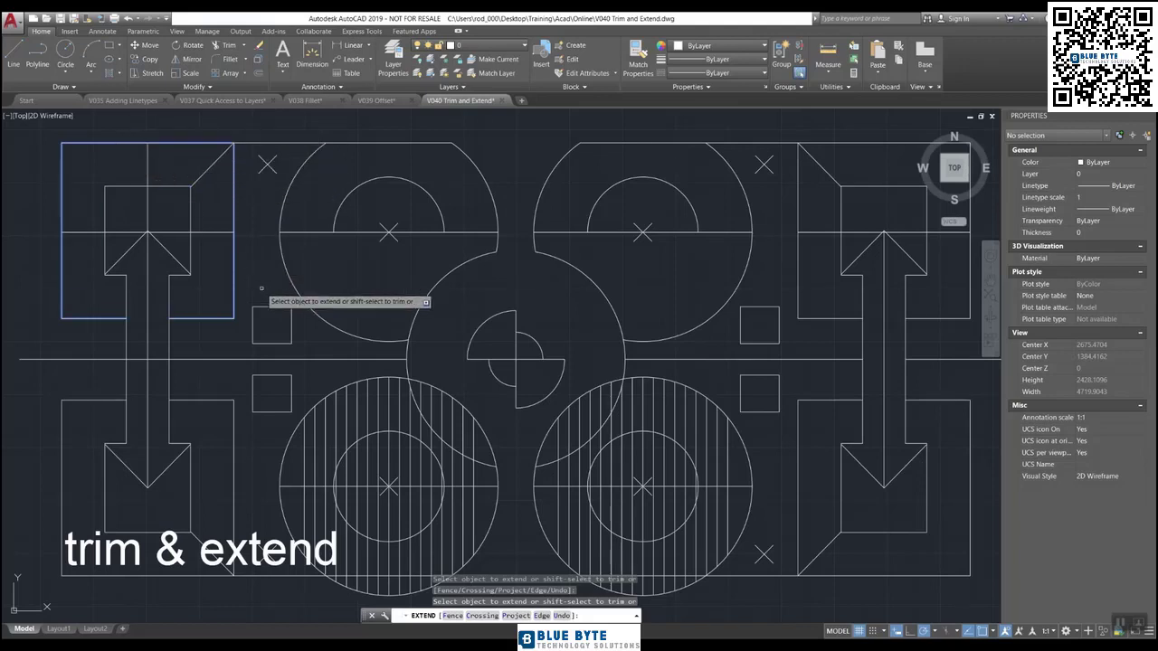
{"action": "key", "text": "Return"}
- Extend the right arrow's vertical centre line upward to the top edge of the upper-right outer square, using that square as the boundary
{"action": "mouse_move", "coordinate": [777, 249]}
{"action": "middle_mouse_down"}
{"action": "mouse_move", "coordinate": [617, 265]}
{"action": "mouse_move", "coordinate": [530, 338]}
{"action": "middle_mouse_up"}
{"action": "scroll", "coordinate": [617, 265], "scroll_direction": "up", "scroll_amount": 2}
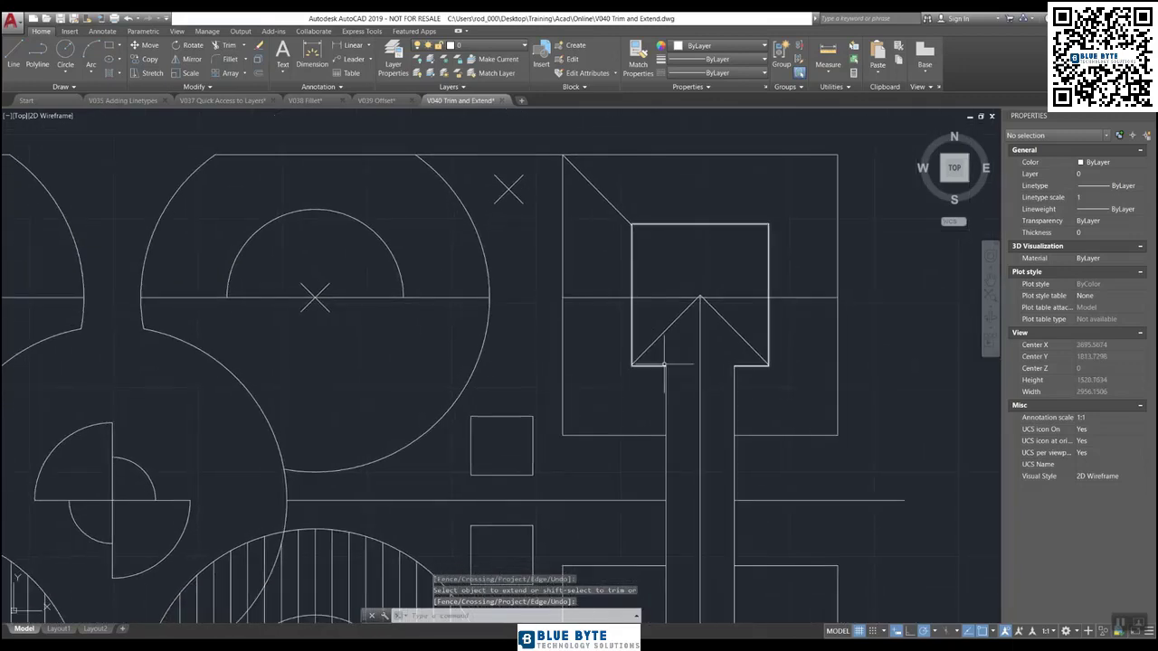
{"action": "type", "text": "ex"}
{"action": "key", "text": "Return"}
{"action": "left_click", "coordinate": [719, 172]}
{"action": "left_click", "coordinate": [694, 141]}
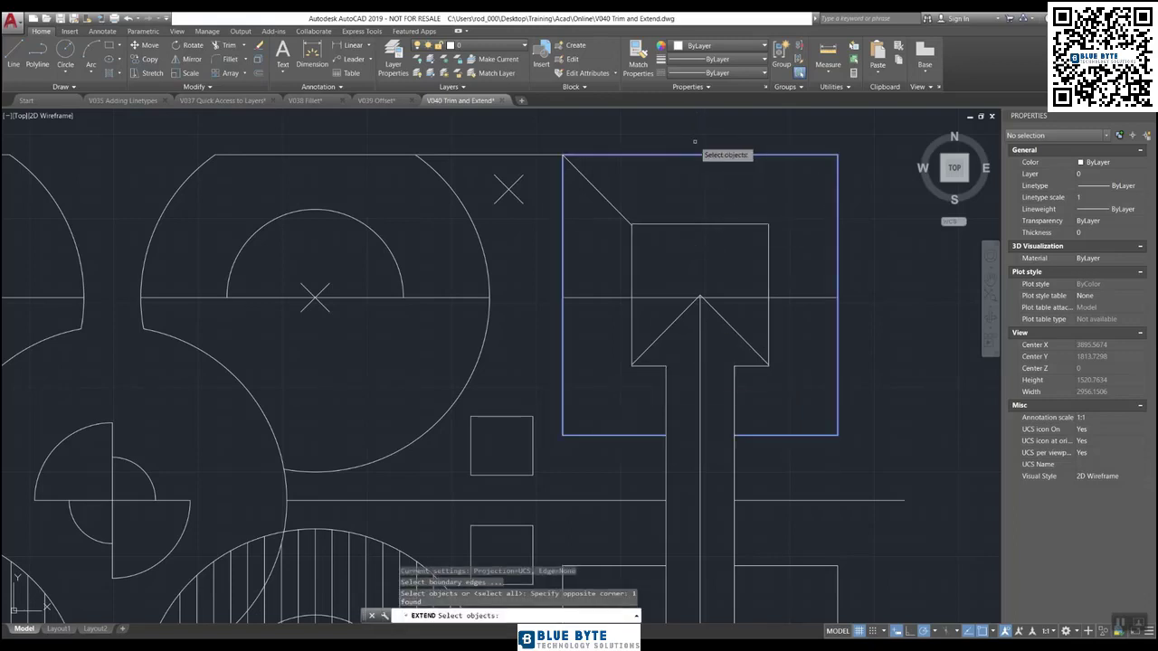
{"action": "key", "text": "Return"}
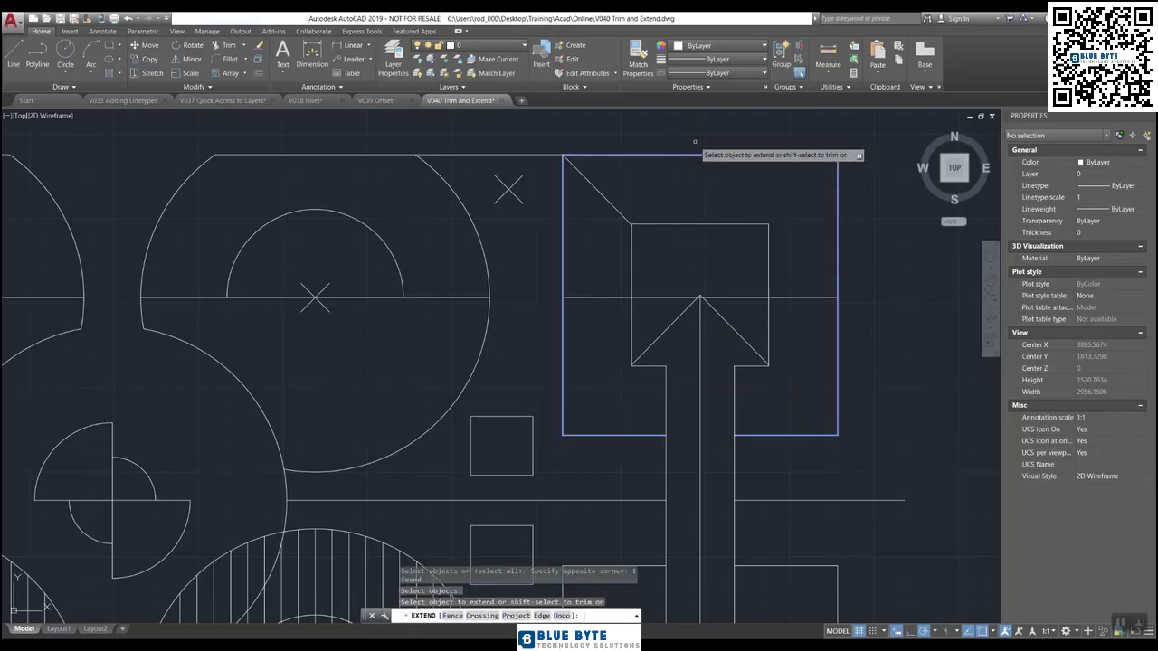
{"action": "left_click", "coordinate": [699, 321]}
{"action": "key", "text": "Return"}
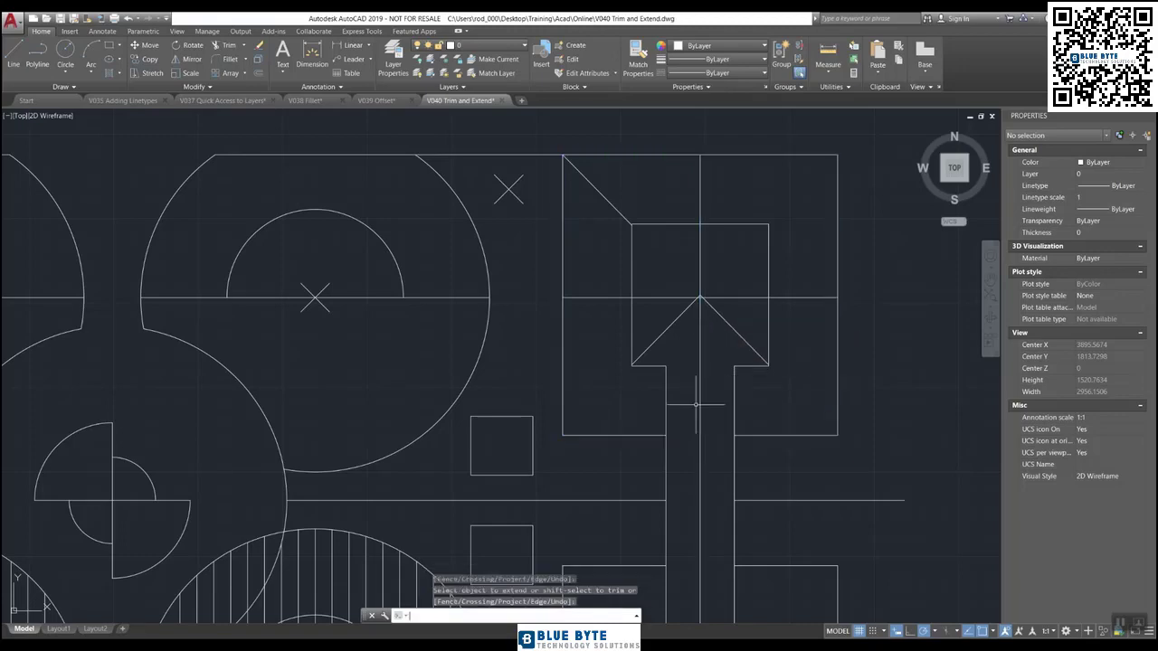
- Extend the diagonal line in the lower-right outer square through the inner square to the arrow tip, with all objects as boundaries
{"action": "scroll", "coordinate": [740, 341], "scroll_direction": "down", "scroll_amount": 5}
{"action": "mouse_move", "coordinate": [740, 341]}
{"action": "middle_mouse_down"}
{"action": "mouse_move", "coordinate": [725, 294]}
{"action": "mouse_move", "coordinate": [705, 287]}
{"action": "middle_mouse_up"}
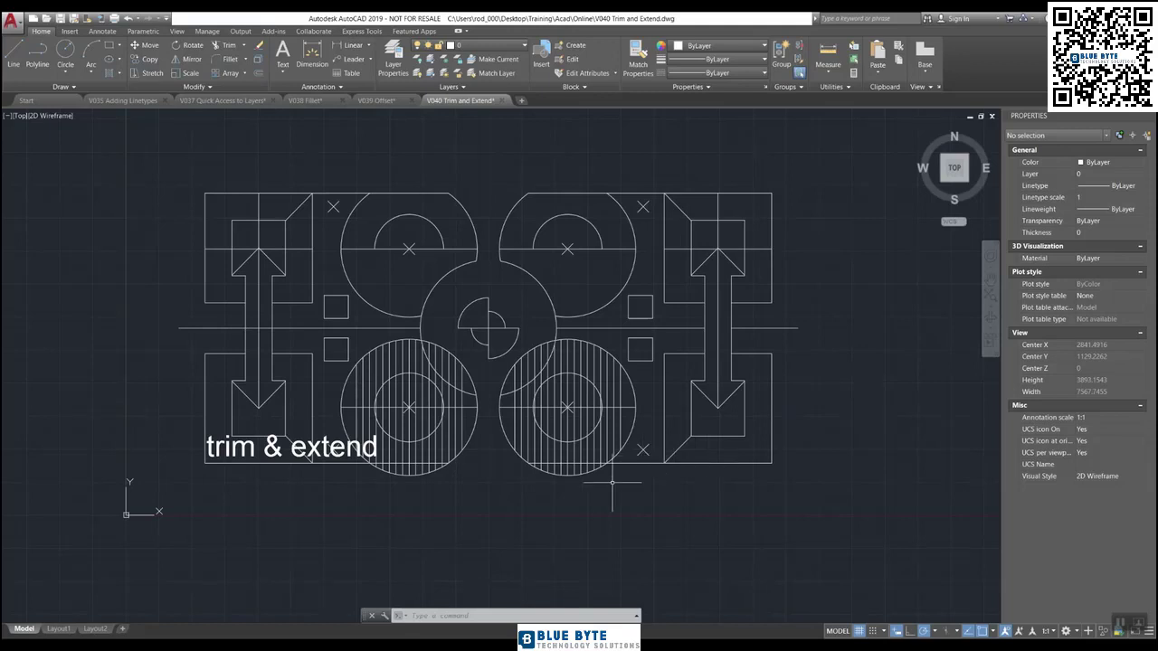
{"action": "scroll", "coordinate": [726, 455], "scroll_direction": "up", "scroll_amount": 4}
{"action": "scroll", "coordinate": [726, 456], "scroll_direction": "up", "scroll_amount": 4}
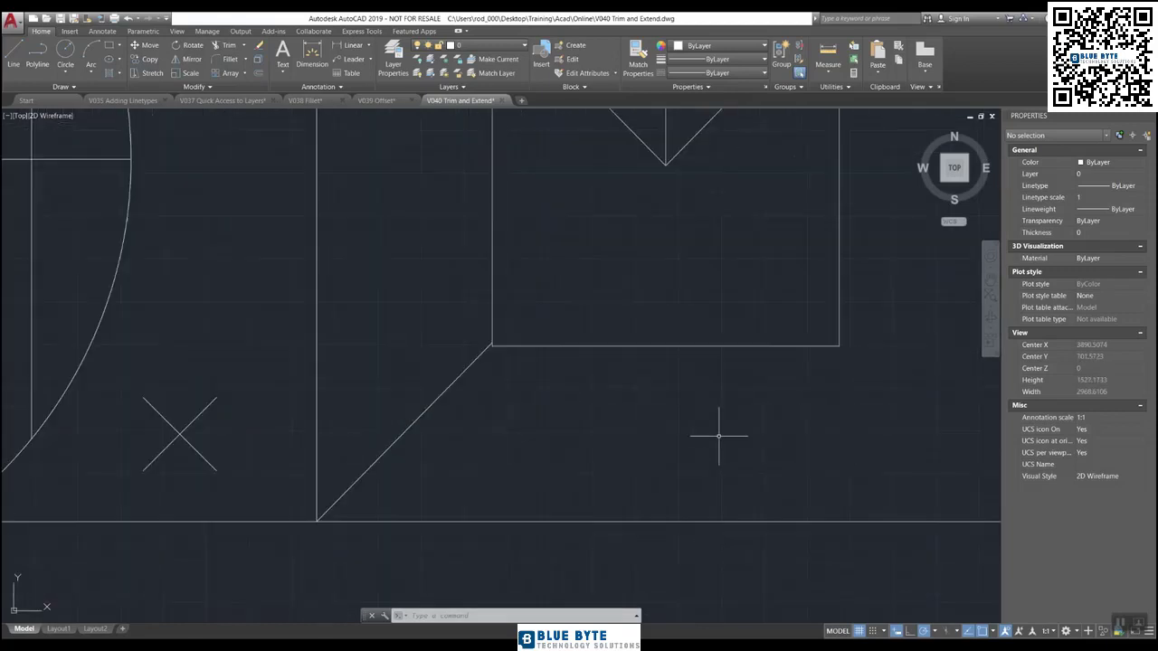
{"action": "scroll", "coordinate": [673, 528], "scroll_direction": "down", "scroll_amount": 3}
{"action": "scroll", "coordinate": [668, 528], "scroll_direction": "up", "scroll_amount": 1}
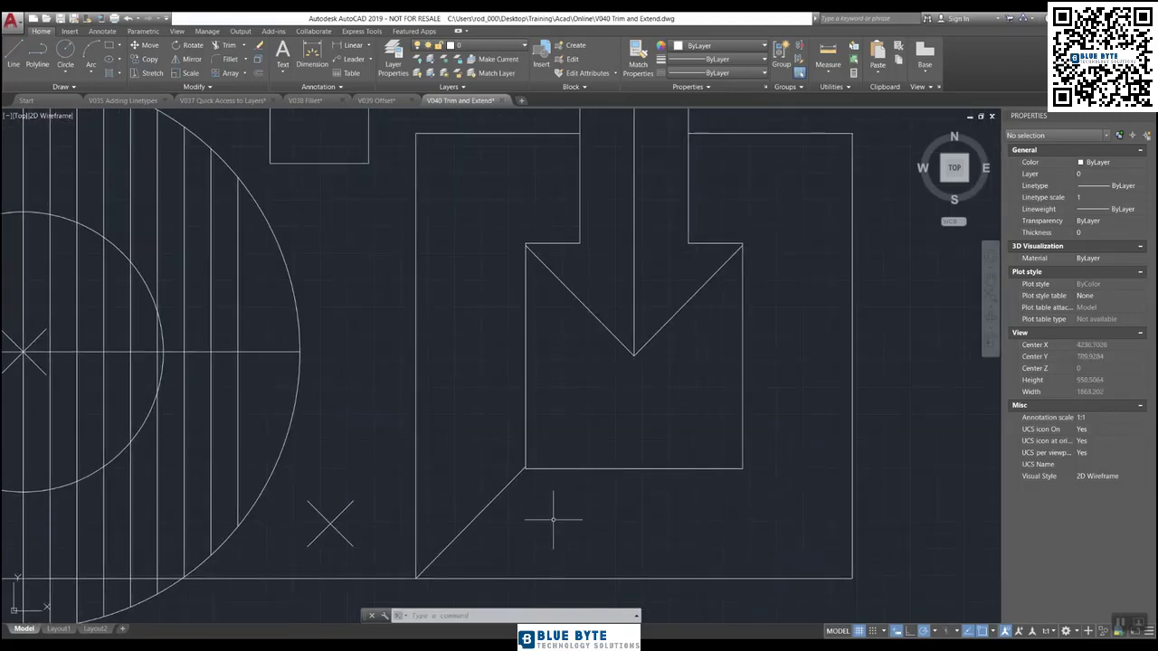
{"action": "left_click", "coordinate": [489, 505]}
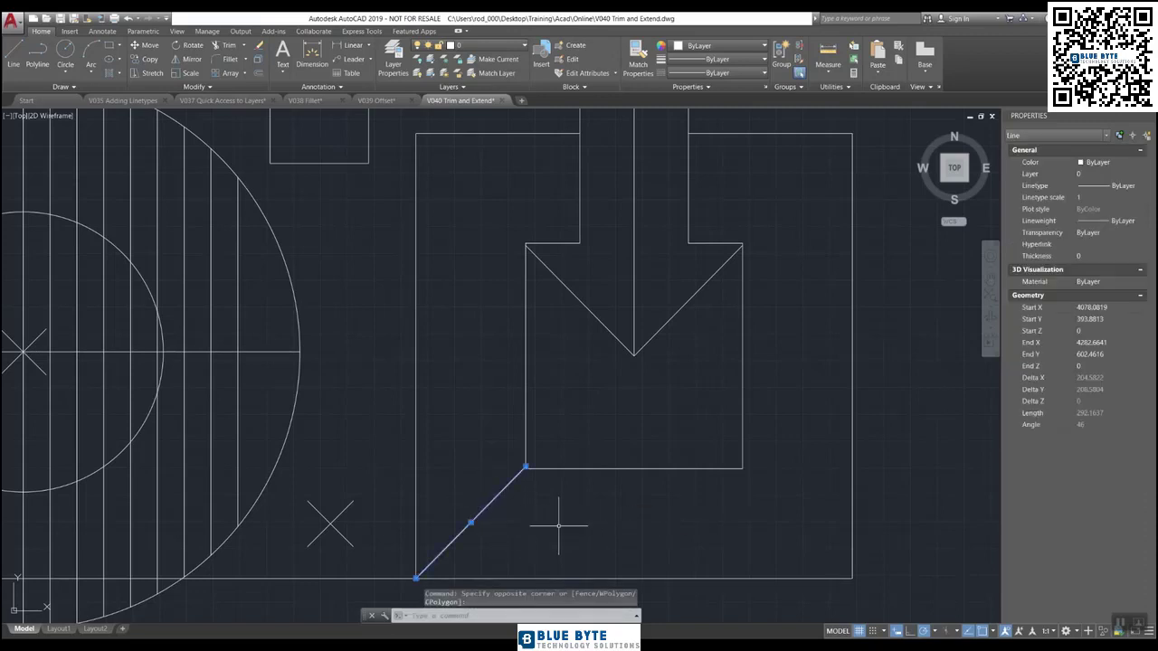
{"action": "key", "text": "Escape"}
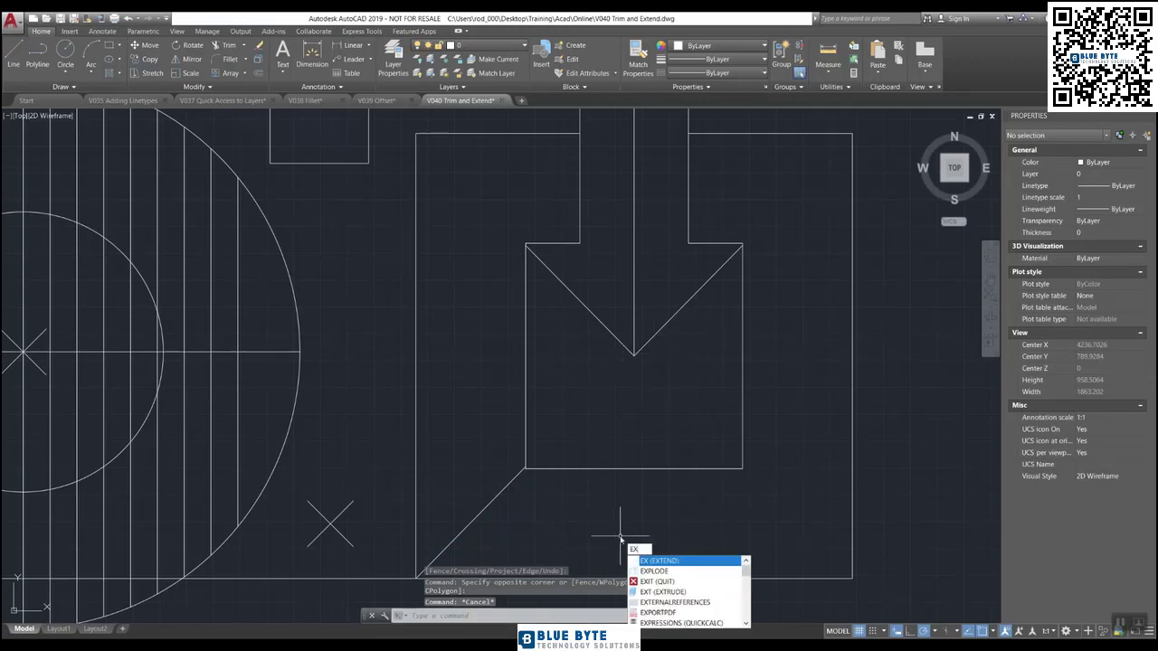
{"action": "key", "text": "Return"}
{"action": "key", "text": "Return"}
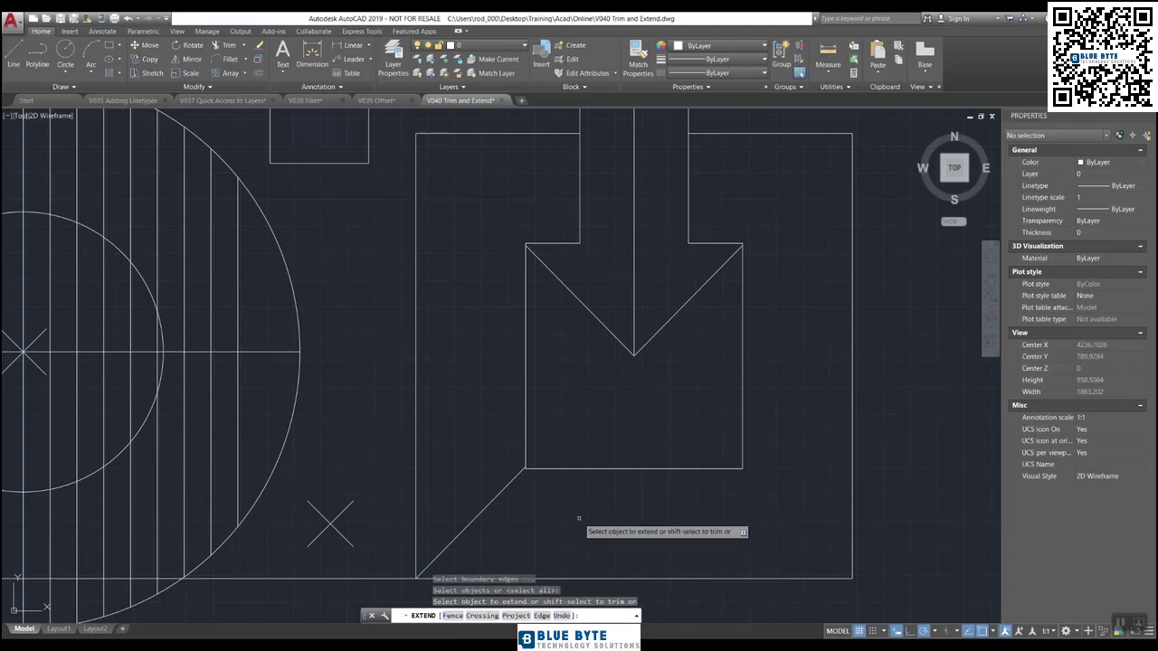
{"action": "left_click", "coordinate": [509, 485]}
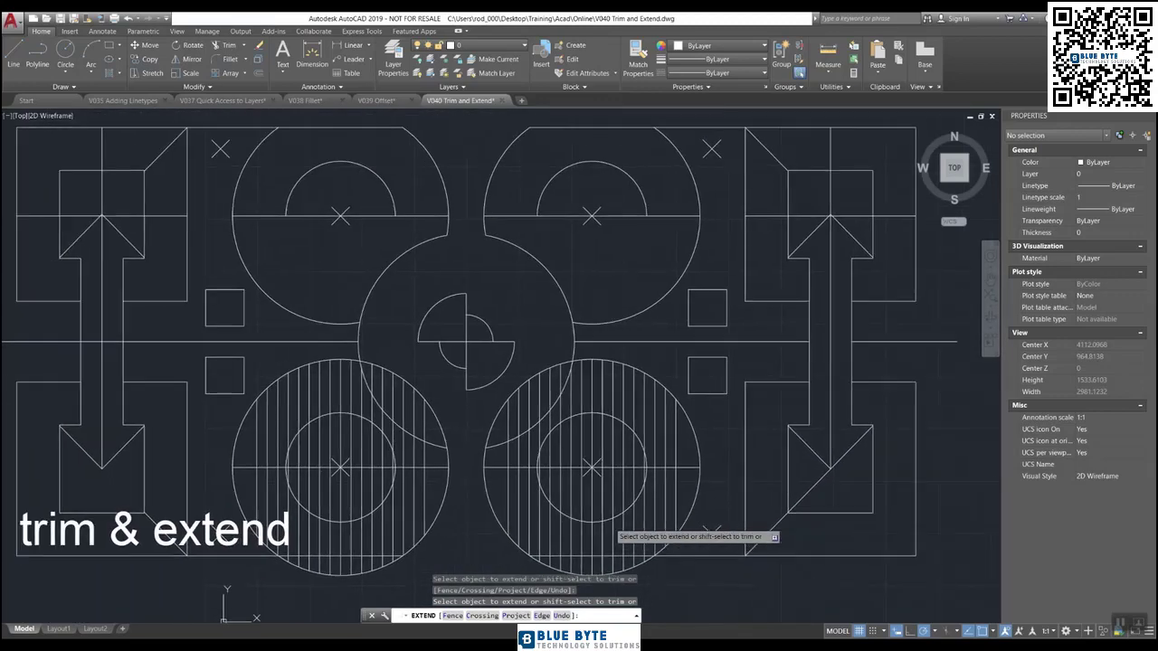
- Extend the diagonal line in the lower-left outer square through the inner square to the left arrow's lower tip
{"action": "scroll", "coordinate": [612, 531], "scroll_direction": "up", "scroll_amount": 2}
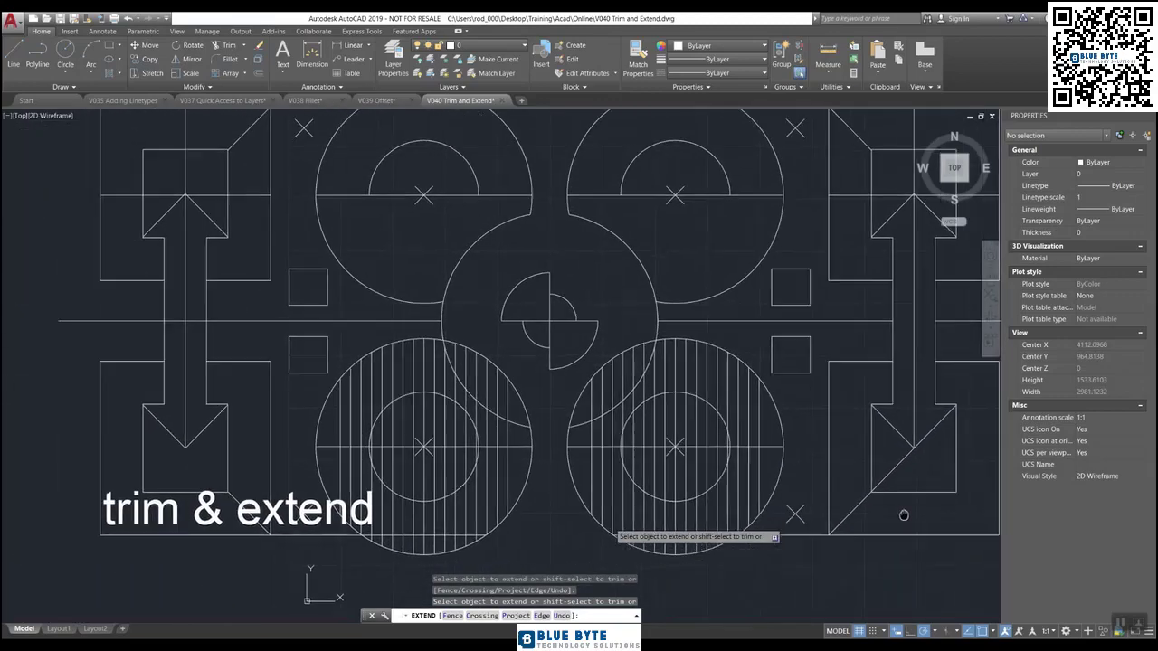
{"action": "scroll", "coordinate": [280, 510], "scroll_direction": "up", "scroll_amount": 1}
{"action": "scroll", "coordinate": [280, 510], "scroll_direction": "up", "scroll_amount": 3}
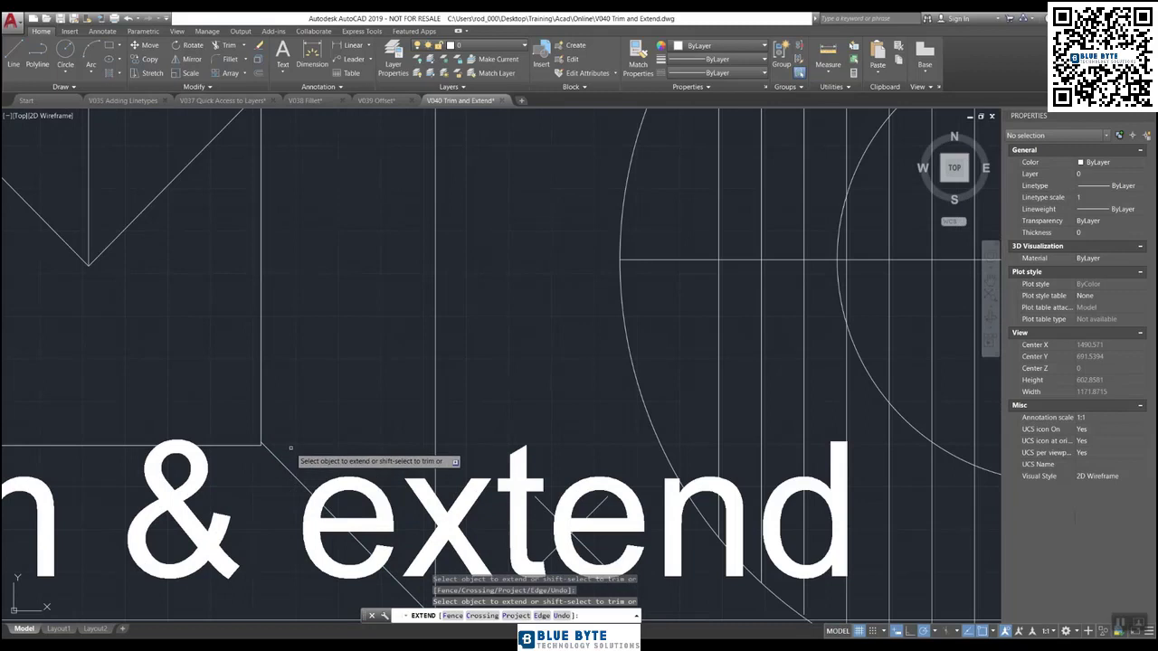
{"action": "scroll", "coordinate": [217, 398], "scroll_direction": "up", "scroll_amount": 3}
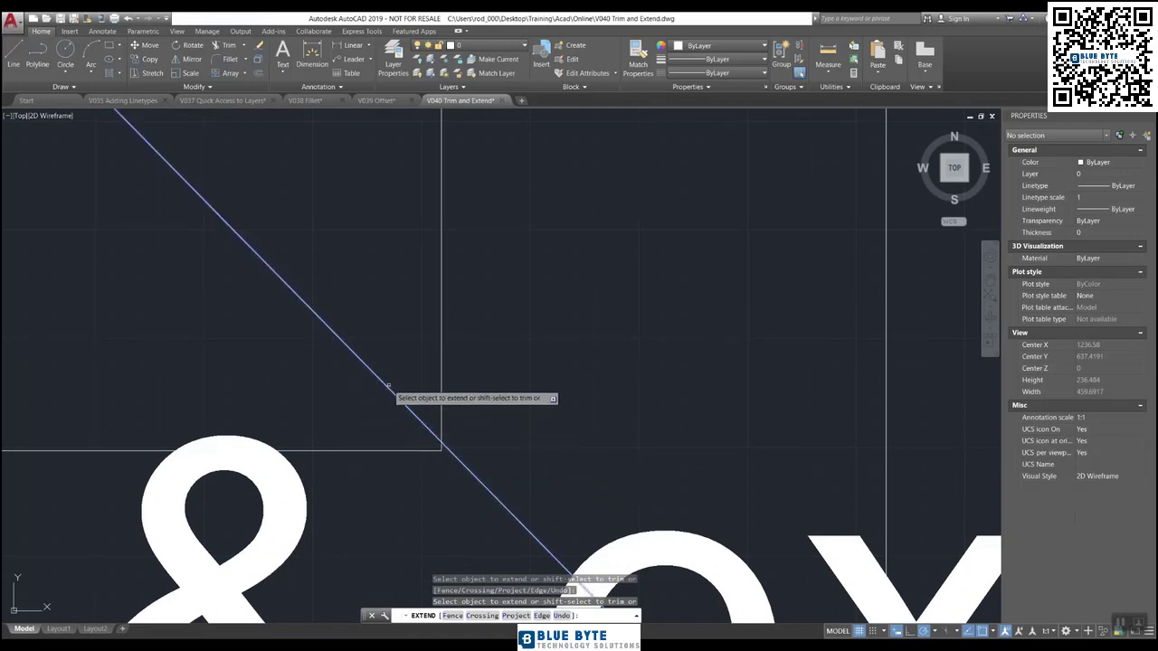
{"action": "scroll", "coordinate": [427, 466], "scroll_direction": "down", "scroll_amount": 3}
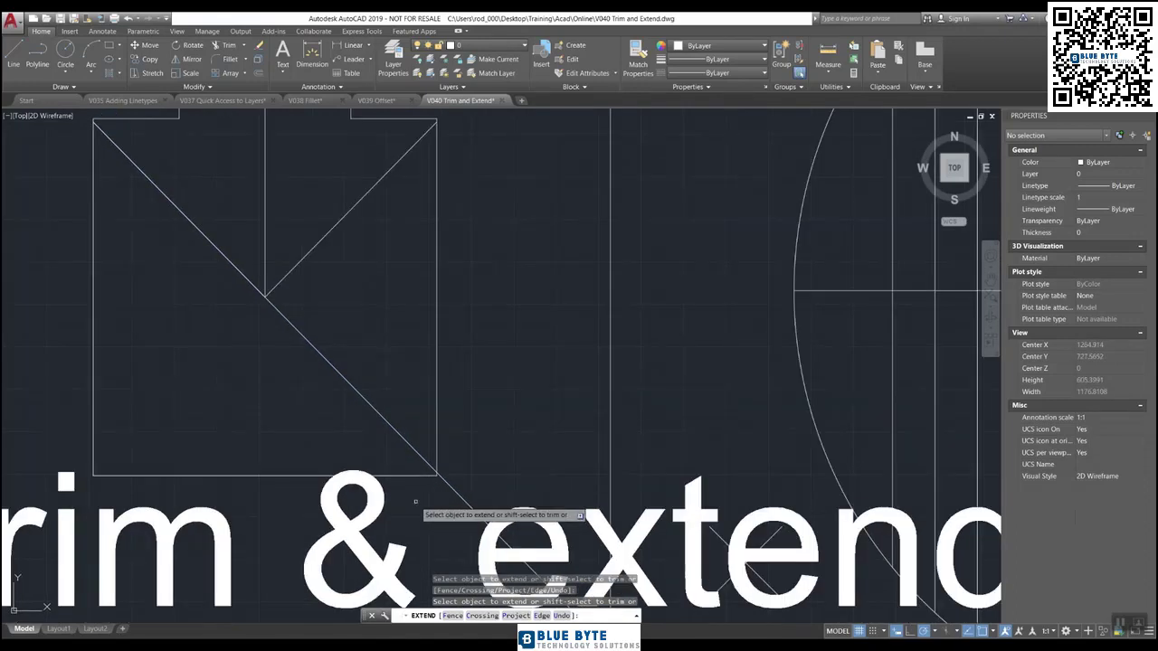
{"action": "scroll", "coordinate": [472, 472], "scroll_direction": "up", "scroll_amount": 2}
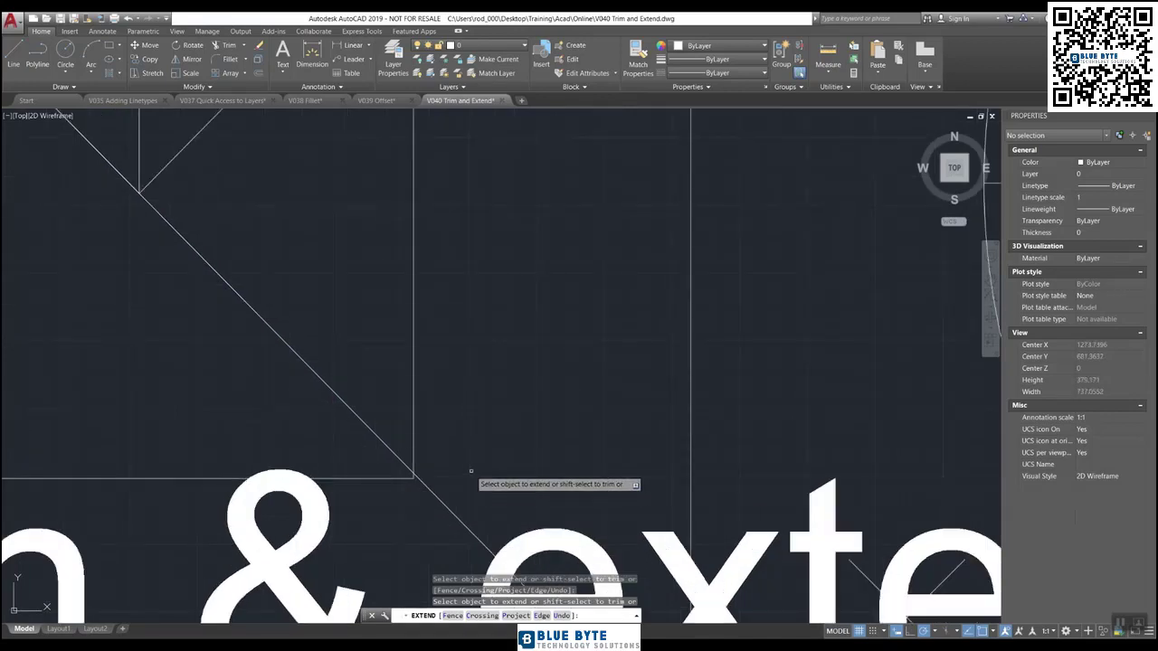
{"action": "scroll", "coordinate": [470, 471], "scroll_direction": "down", "scroll_amount": 2}
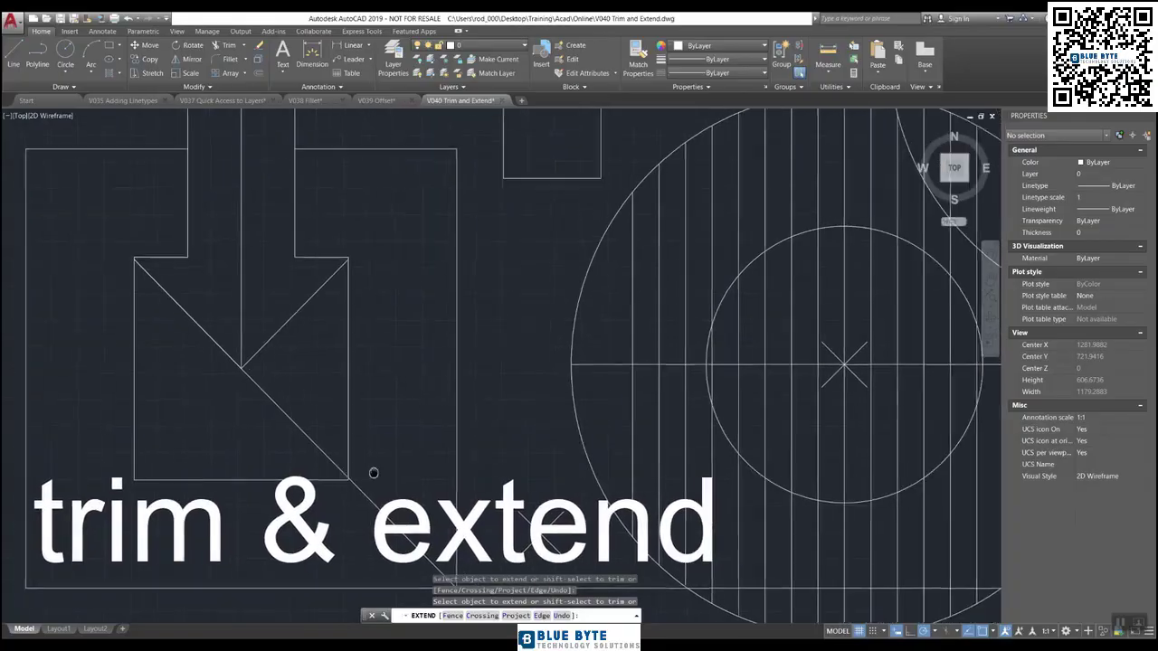